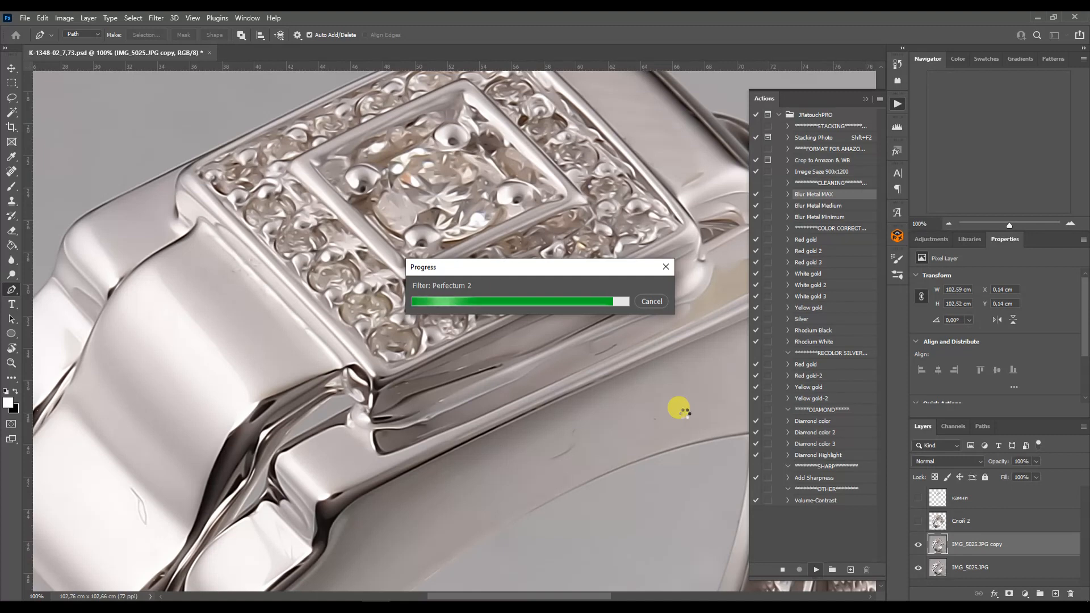
# Heal the scratches and marks on the smooth metal of the ring with a 30 px content-aware Spot Healing Brush.
pyautogui.click(866, 98)
pyautogui.click(12, 170)
pyautogui.press(']')
pyautogui.moveTo(574, 454); pyautogui.dragTo(555, 453)
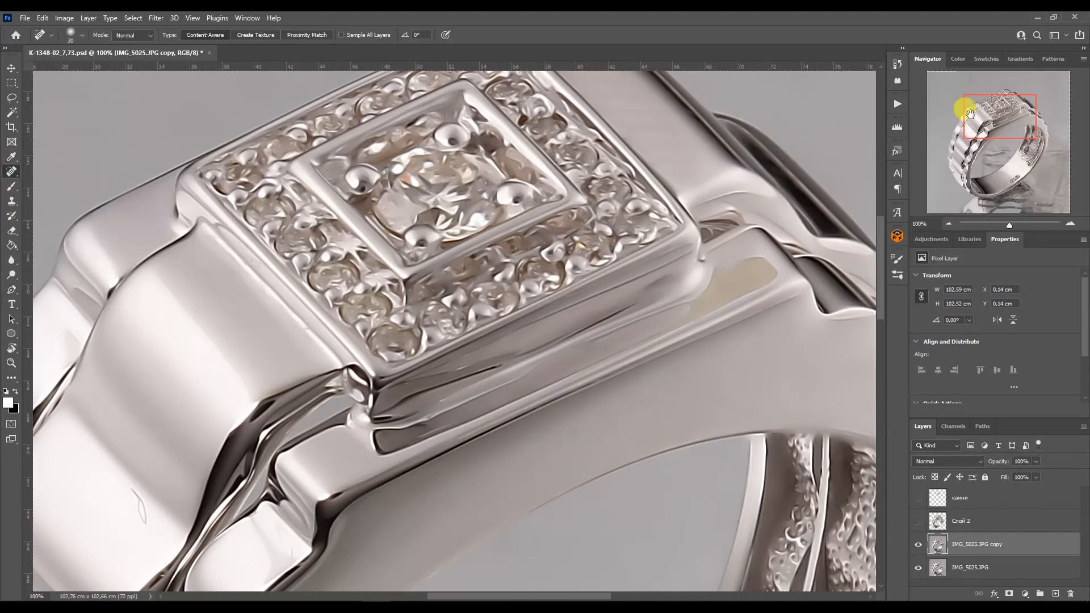
pyautogui.moveTo(965, 107); pyautogui.dragTo(943, 118)
pyautogui.moveTo(385, 378); pyautogui.dragTo(383, 369)
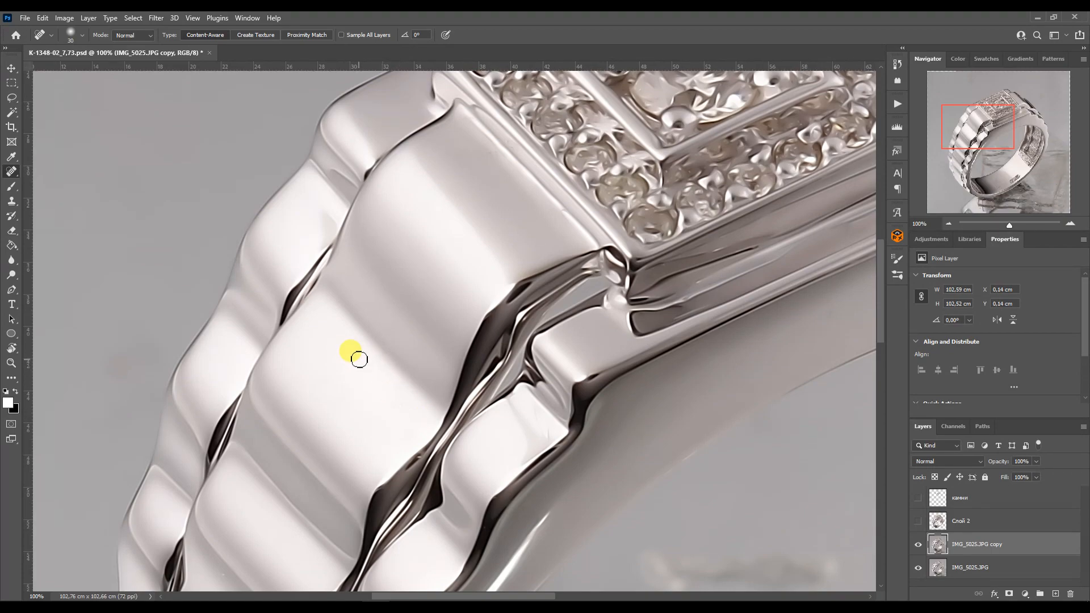
# Add a layer mask to IMG_5025.JPG copy and paint black over the textured inner wall to hide the blur there.
pyautogui.moveTo(973, 132)
pyautogui.mouseDown()
pyautogui.moveTo(967, 155)
pyautogui.moveTo(978, 176)
pyautogui.moveTo(1007, 129)
pyautogui.moveTo(986, 114)
pyautogui.moveTo(1006, 139)
pyautogui.moveTo(973, 124)
pyautogui.moveTo(1011, 137)
pyautogui.mouseUp()
pyautogui.click(1008, 593)
pyautogui.click(11, 186)
pyautogui.rightClick(598, 211)
pyautogui.moveTo(588, 208)
pyautogui.mouseDown()
pyautogui.moveTo(614, 185)
pyautogui.moveTo(613, 209)
pyautogui.moveTo(578, 268)
pyautogui.moveTo(597, 260)
pyautogui.moveTo(575, 341)
pyautogui.moveTo(533, 397)
pyautogui.moveTo(509, 502)
pyautogui.moveTo(536, 548)
pyautogui.mouseUp()
pyautogui.press(']')
pyautogui.press(']')
pyautogui.press(']')
pyautogui.press('[')
pyautogui.moveTo(652, 252)
pyautogui.mouseDown()
pyautogui.moveTo(671, 203)
pyautogui.moveTo(677, 260)
pyautogui.moveTo(646, 254)
pyautogui.moveTo(621, 376)
pyautogui.moveTo(685, 332)
pyautogui.moveTo(677, 419)
pyautogui.moveTo(638, 402)
pyautogui.moveTo(584, 485)
pyautogui.moveTo(623, 547)
pyautogui.moveTo(670, 420)
pyautogui.mouseUp()
# Mask out the blur with black on the remaining inner texture, down to the small patch at the band's lower left.
pyautogui.press(']')
pyautogui.moveTo(994, 132); pyautogui.dragTo(995, 150)
pyautogui.press('[')
pyautogui.press('[')
pyautogui.press('[')
pyautogui.moveTo(531, 354); pyautogui.dragTo(494, 278)
pyautogui.moveTo(601, 392)
pyautogui.mouseDown()
pyautogui.moveTo(639, 367)
pyautogui.moveTo(706, 250)
pyautogui.moveTo(729, 113)
pyautogui.mouseUp()
pyautogui.moveTo(1020, 153)
pyautogui.mouseDown()
pyautogui.moveTo(1022, 141)
pyautogui.moveTo(969, 183)
pyautogui.mouseUp()
pyautogui.press('[')
pyautogui.moveTo(379, 401); pyautogui.dragTo(403, 446)
# Paint black on the mask over the central diamond and inside its square frame to restore the sharp detail.
pyautogui.moveTo(1002, 161)
pyautogui.mouseDown()
pyautogui.moveTo(991, 130)
pyautogui.moveTo(1016, 89)
pyautogui.mouseUp()
pyautogui.press(']')
pyautogui.moveTo(398, 267); pyautogui.dragTo(477, 249)
pyautogui.moveTo(543, 226); pyautogui.dragTo(579, 279)
pyautogui.press('[')
pyautogui.moveTo(542, 323)
pyautogui.mouseDown()
pyautogui.moveTo(518, 328)
pyautogui.moveTo(426, 301)
pyautogui.moveTo(512, 353)
pyautogui.mouseUp()
pyautogui.press('[')
pyautogui.moveTo(364, 294)
pyautogui.mouseDown()
pyautogui.moveTo(470, 403)
pyautogui.moveTo(501, 400)
pyautogui.moveTo(655, 321)
pyautogui.mouseUp()
# Paint black on the mask over the rows of small stones around the square frame to restore their detail.
pyautogui.press(']')
pyautogui.moveTo(280, 274)
pyautogui.mouseDown()
pyautogui.moveTo(507, 166)
pyautogui.moveTo(615, 203)
pyautogui.mouseUp()
pyautogui.moveTo(661, 242); pyautogui.dragTo(682, 350)
pyautogui.press(']')
pyautogui.press(']')
pyautogui.moveTo(293, 304)
pyautogui.mouseDown()
pyautogui.moveTo(462, 472)
pyautogui.moveTo(549, 401)
pyautogui.moveTo(585, 387)
pyautogui.moveTo(534, 382)
pyautogui.moveTo(643, 327)
pyautogui.moveTo(654, 287)
pyautogui.moveTo(567, 208)
pyautogui.mouseUp()
pyautogui.press('[')
pyautogui.press('[')
pyautogui.moveTo(537, 160)
pyautogui.mouseDown()
pyautogui.moveTo(527, 186)
pyautogui.moveTo(389, 232)
pyautogui.moveTo(325, 285)
pyautogui.moveTo(301, 289)
pyautogui.moveTo(324, 301)
pyautogui.moveTo(330, 288)
pyautogui.moveTo(354, 335)
pyautogui.moveTo(367, 320)
pyautogui.moveTo(422, 417)
pyautogui.moveTo(462, 412)
pyautogui.mouseUp()
pyautogui.press(']')
pyautogui.moveTo(695, 362)
pyautogui.mouseDown()
pyautogui.moveTo(671, 344)
pyautogui.moveTo(713, 339)
pyautogui.mouseUp()
pyautogui.press('[')
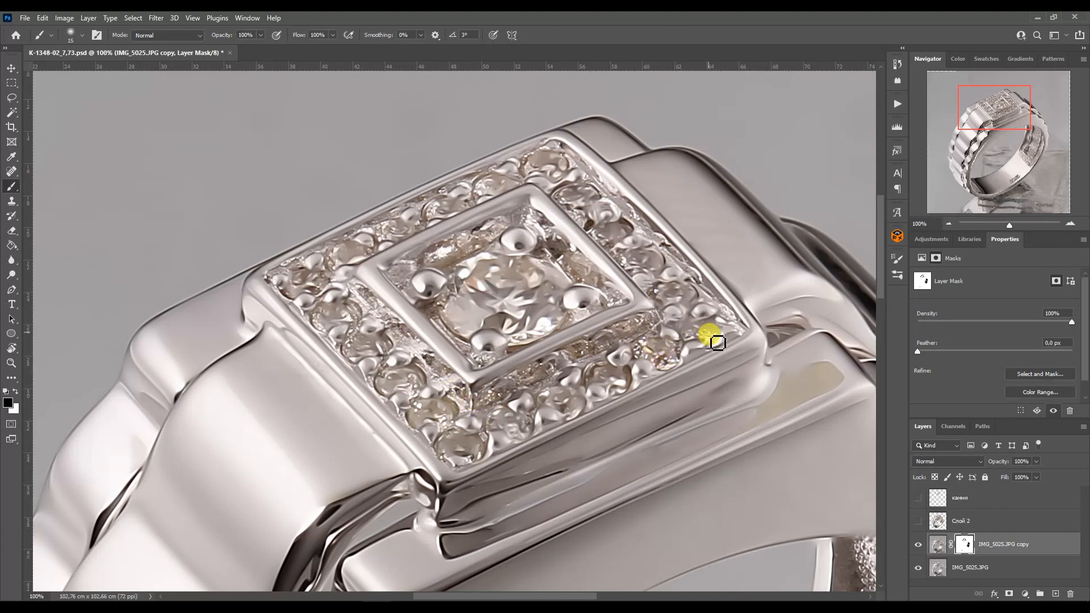
# Duplicate the masked copy and the base photo layer, merge the duplicates, and copy the merged layer once more.
pyautogui.moveTo(958, 130); pyautogui.dragTo(954, 187)
pyautogui.moveTo(1009, 225)
pyautogui.mouseDown()
pyautogui.moveTo(950, 226)
pyautogui.moveTo(1002, 224)
pyautogui.mouseUp()
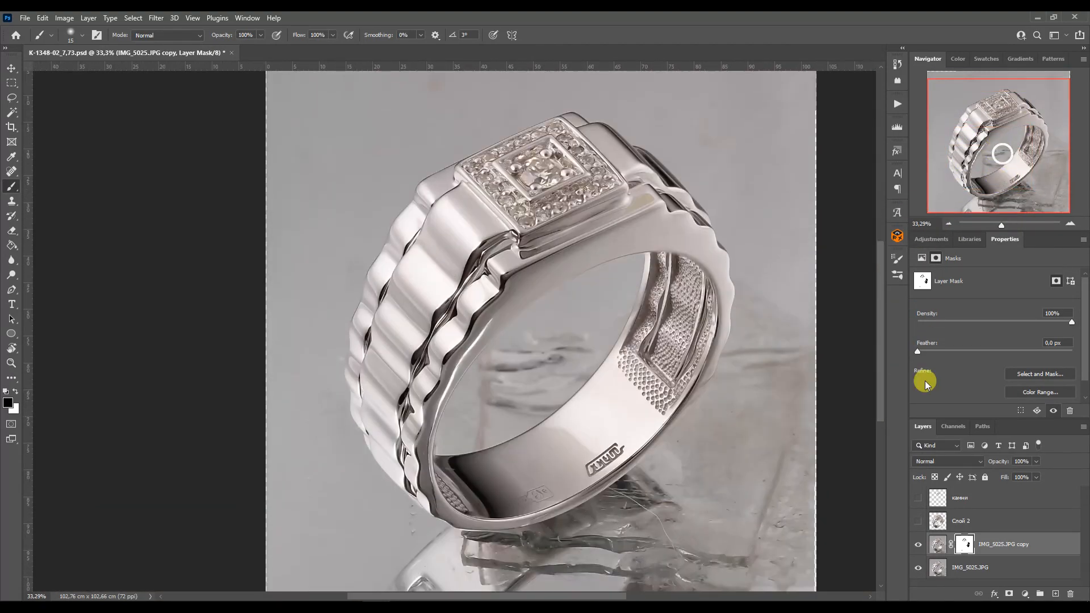
pyautogui.click(953, 566)
pyautogui.hotkey('ctrl', 'j')
pyautogui.hotkey('ctrl', 'j')
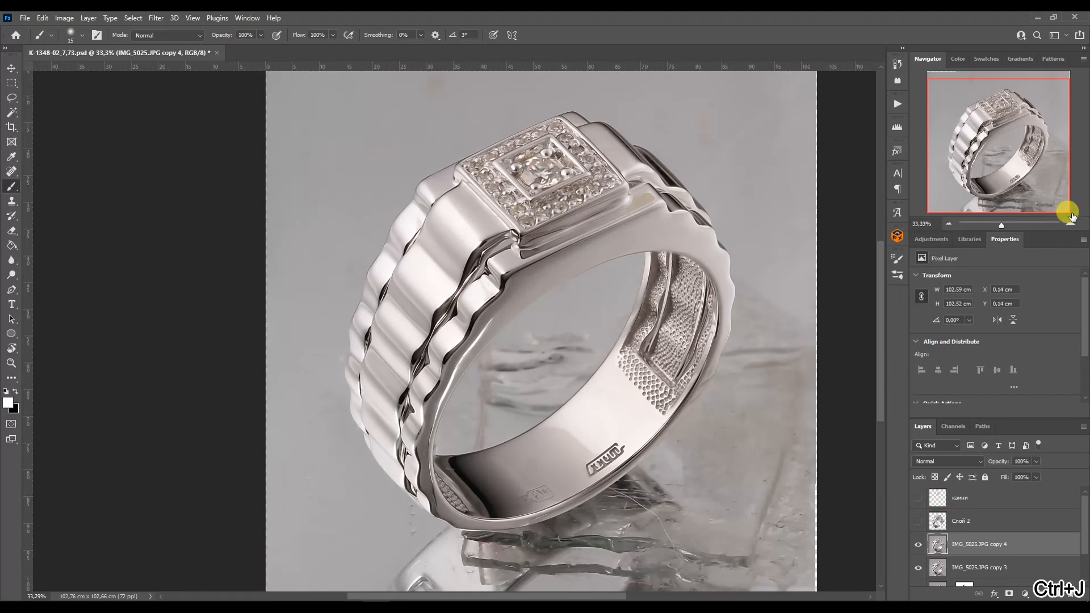
# Apply a Box Blur with a 20-pixel radius to the layer IMG_5025.JPG copy 4.
pyautogui.scroll(3, 701, 134)
pyautogui.click(156, 18)
pyautogui.moveTo(244, 161)
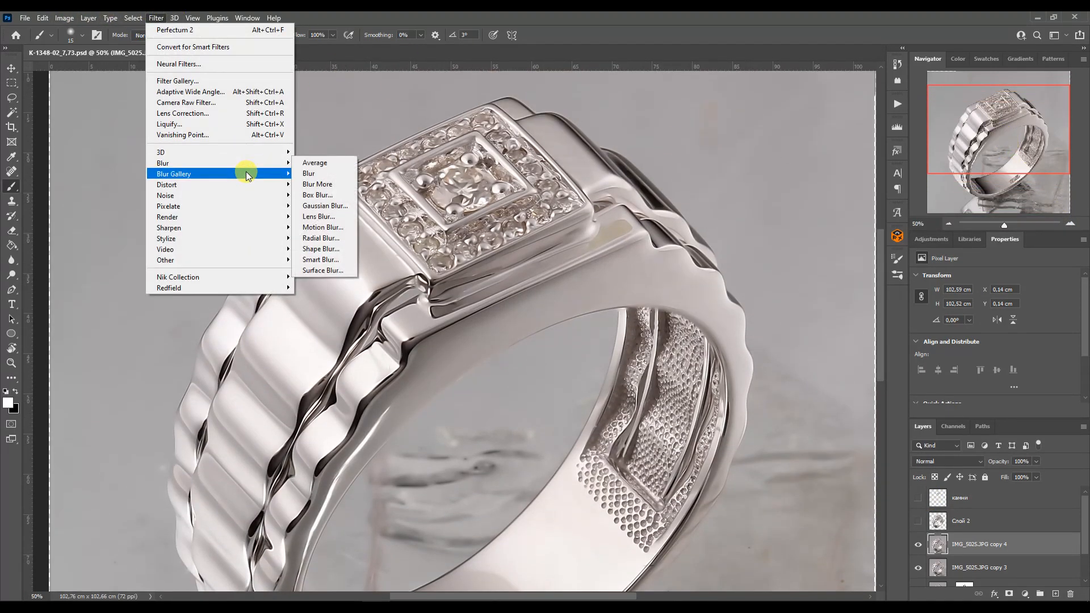
pyautogui.click(318, 197)
pyautogui.moveTo(540, 135); pyautogui.dragTo(755, 134)
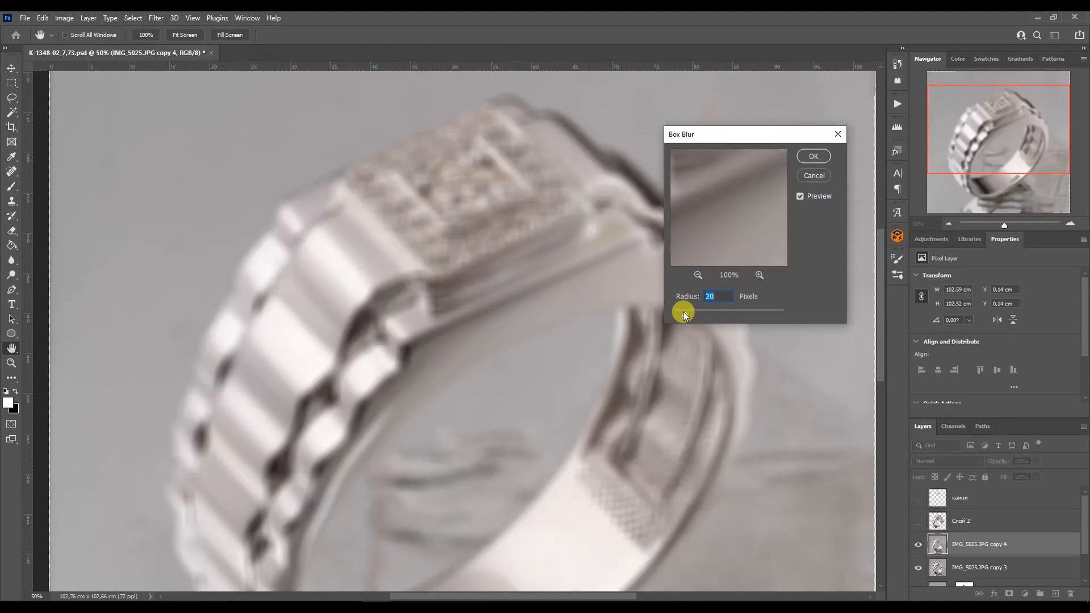
pyautogui.click(813, 156)
# Add a layer mask to the box-blurred layer and invert it to black so the blur is hidden.
pyautogui.click(1009, 594)
pyautogui.press('b')
pyautogui.hotkey('ctrl', 'i')
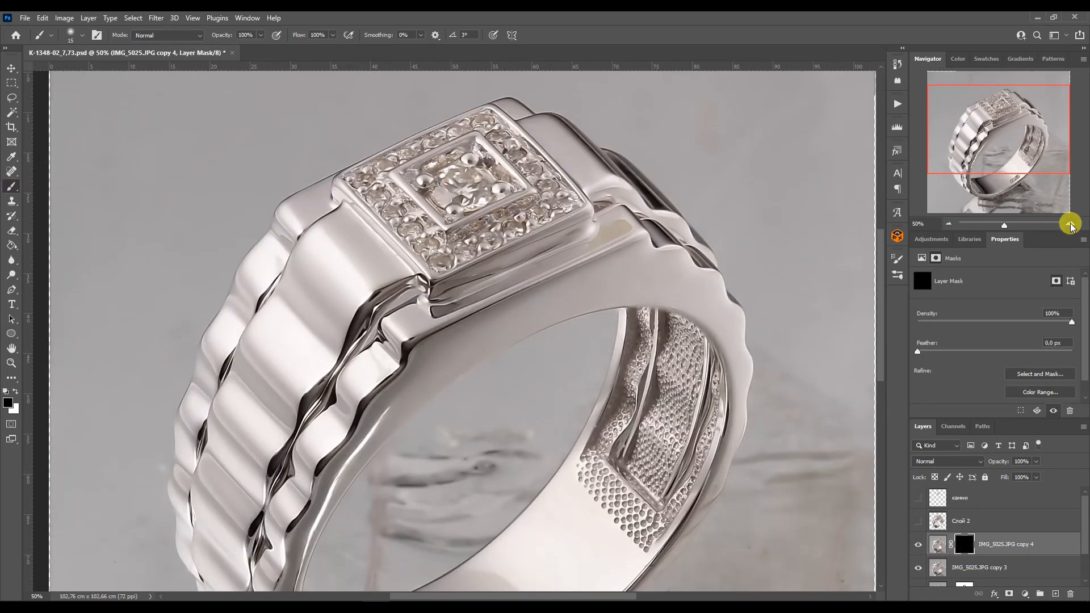
# Paint white on the mask to reveal the blur along the front edge below the side panel and around its left corner.
pyautogui.scroll(2, 525, 265)
pyautogui.press('x')
pyautogui.press(']')
pyautogui.press(']')
pyautogui.press(']')
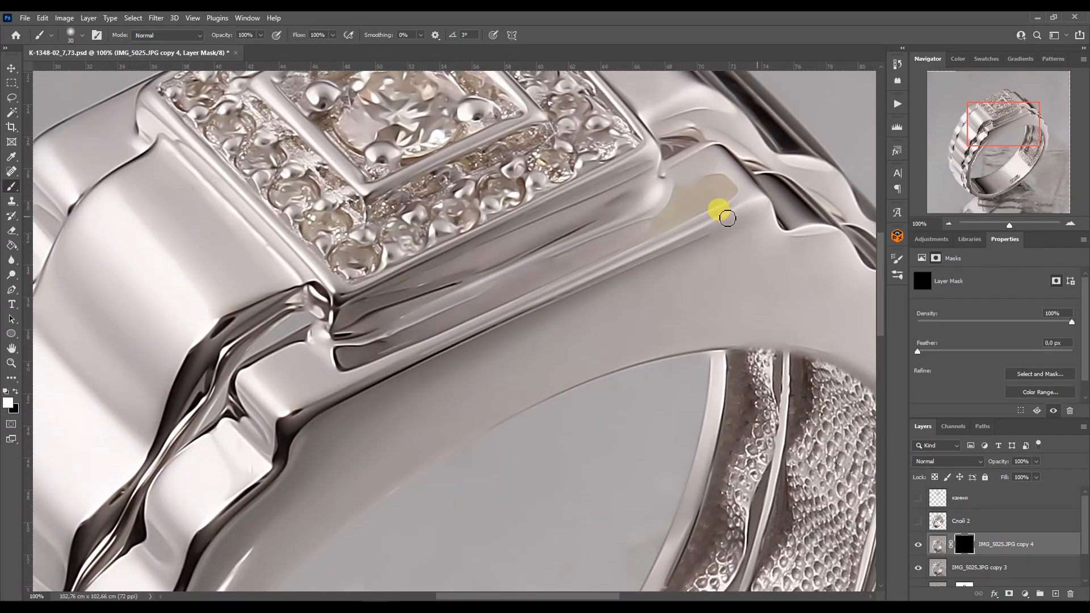
pyautogui.moveTo(559, 308)
pyautogui.mouseDown()
pyautogui.moveTo(320, 414)
pyautogui.moveTo(318, 437)
pyautogui.moveTo(297, 397)
pyautogui.moveTo(363, 375)
pyautogui.mouseUp()
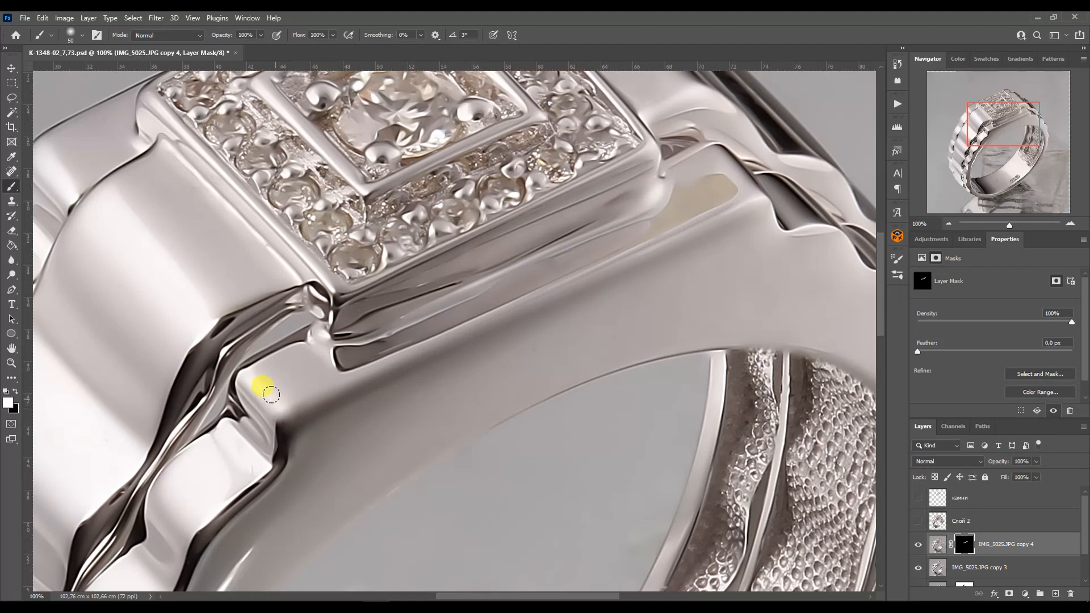
pyautogui.moveTo(290, 428)
pyautogui.mouseDown()
pyautogui.moveTo(301, 454)
pyautogui.moveTo(254, 501)
pyautogui.mouseUp()
# Continue revealing the blur down the side wall beside the wavy links, and trim the overspill with black.
pyautogui.moveTo(982, 120); pyautogui.dragTo(949, 141)
pyautogui.press(']')
pyautogui.press(']')
pyautogui.moveTo(616, 321)
pyautogui.mouseDown()
pyautogui.moveTo(572, 363)
pyautogui.moveTo(579, 294)
pyautogui.moveTo(626, 263)
pyautogui.mouseUp()
pyautogui.press('[')
pyautogui.moveTo(549, 382)
pyautogui.mouseDown()
pyautogui.moveTo(640, 330)
pyautogui.moveTo(499, 432)
pyautogui.moveTo(721, 248)
pyautogui.mouseUp()
pyautogui.click(19, 392)
pyautogui.moveTo(511, 489)
pyautogui.mouseDown()
pyautogui.moveTo(482, 370)
pyautogui.moveTo(601, 200)
pyautogui.moveTo(590, 251)
pyautogui.mouseUp()
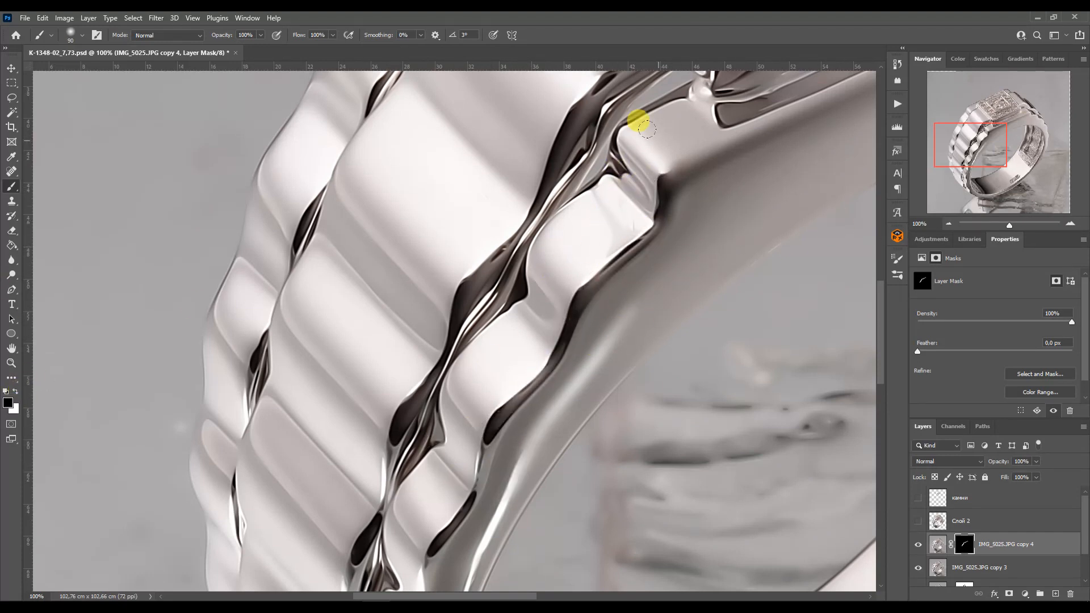
pyautogui.moveTo(985, 141); pyautogui.dragTo(1024, 113)
pyautogui.press('[')
pyautogui.press('[')
pyautogui.press('[')
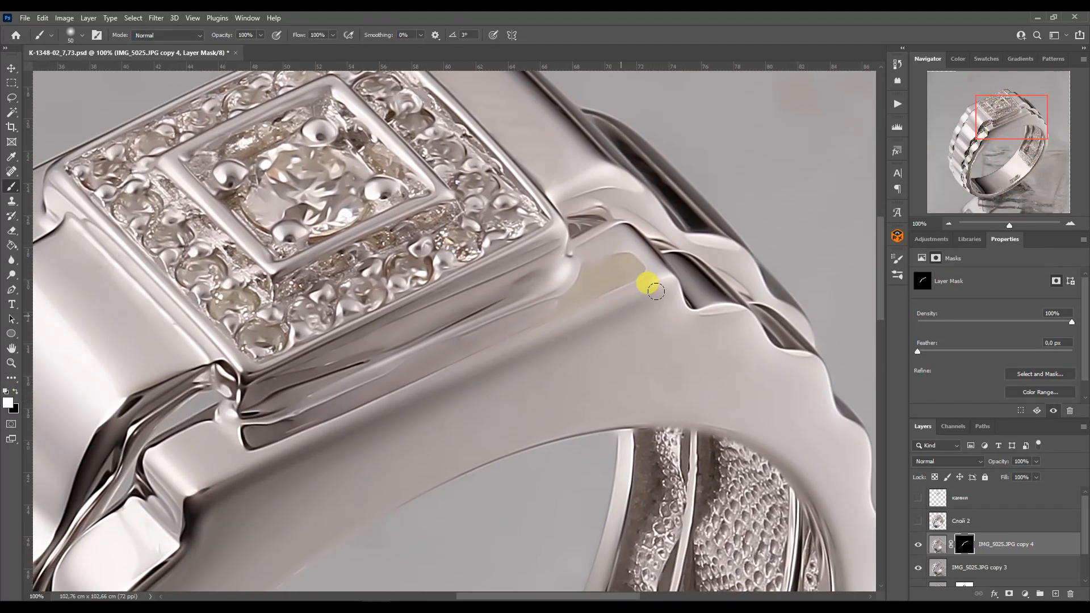
# Duplicate the box-blurred layer together with the layer beneath it and merge the duplicates into one layer.
pyautogui.moveTo(1011, 117)
pyautogui.mouseDown()
pyautogui.moveTo(977, 118)
pyautogui.moveTo(1025, 117)
pyautogui.moveTo(1002, 134)
pyautogui.mouseUp()
pyautogui.keyDown('ctrl'); pyautogui.click(962, 569); pyautogui.keyUp('ctrl')
pyautogui.hotkey('ctrl', 'j')
pyautogui.hotkey('ctrl', 'e')
# Trace the flat side panel below the stone setting with the Pen tool, add a new layer, and turn the path into a selection.
pyautogui.press('p')
pyautogui.click(348, 381)
pyautogui.click(392, 429)
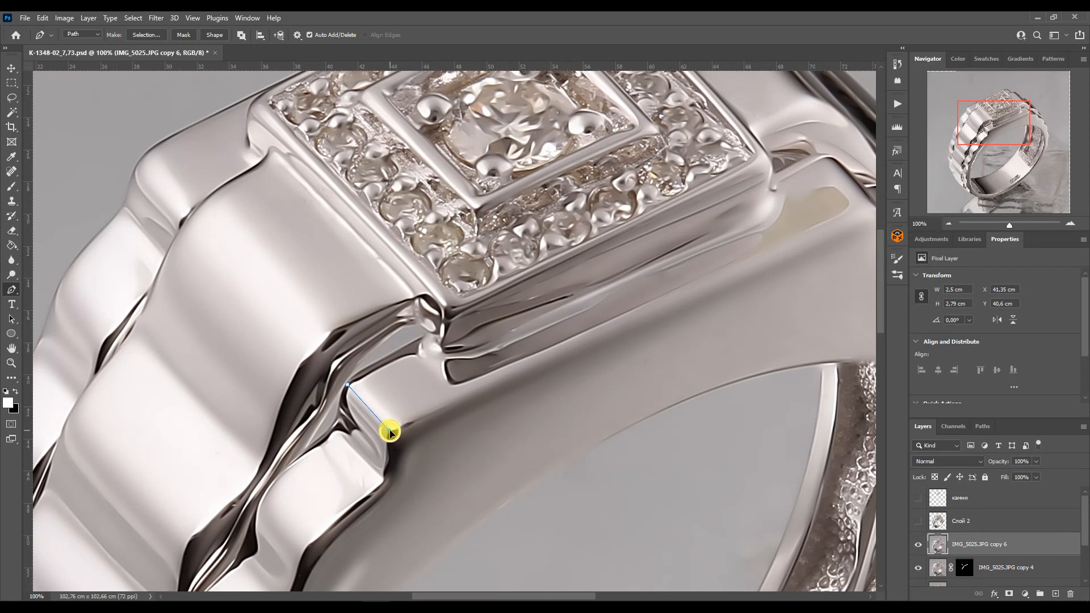
pyautogui.click(866, 217)
pyautogui.moveTo(982, 123); pyautogui.dragTo(997, 117)
pyautogui.moveTo(696, 283); pyautogui.dragTo(700, 279)
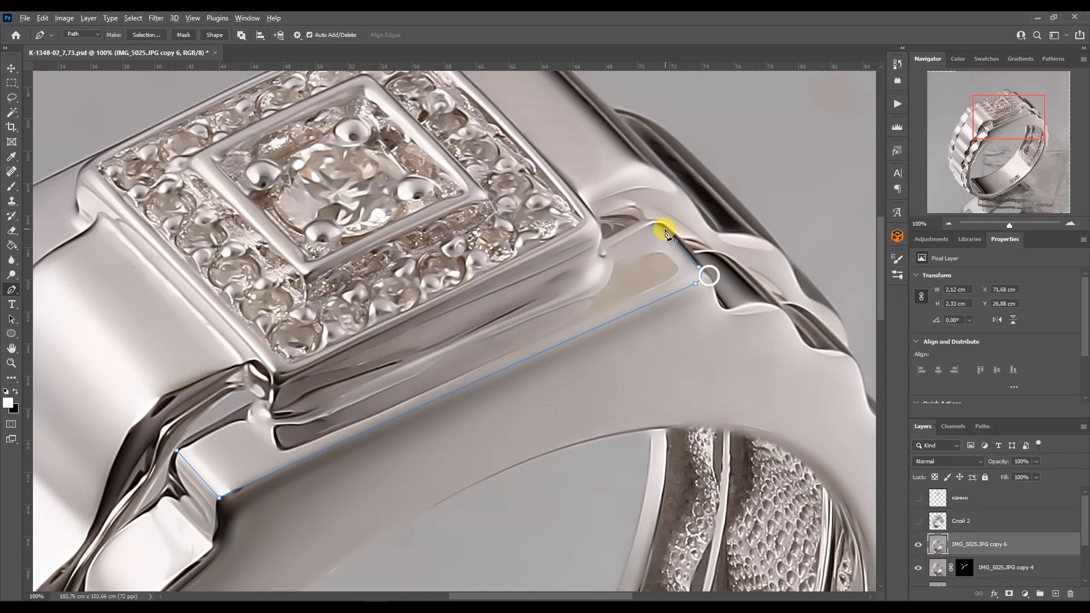
pyautogui.moveTo(657, 229); pyautogui.dragTo(647, 227)
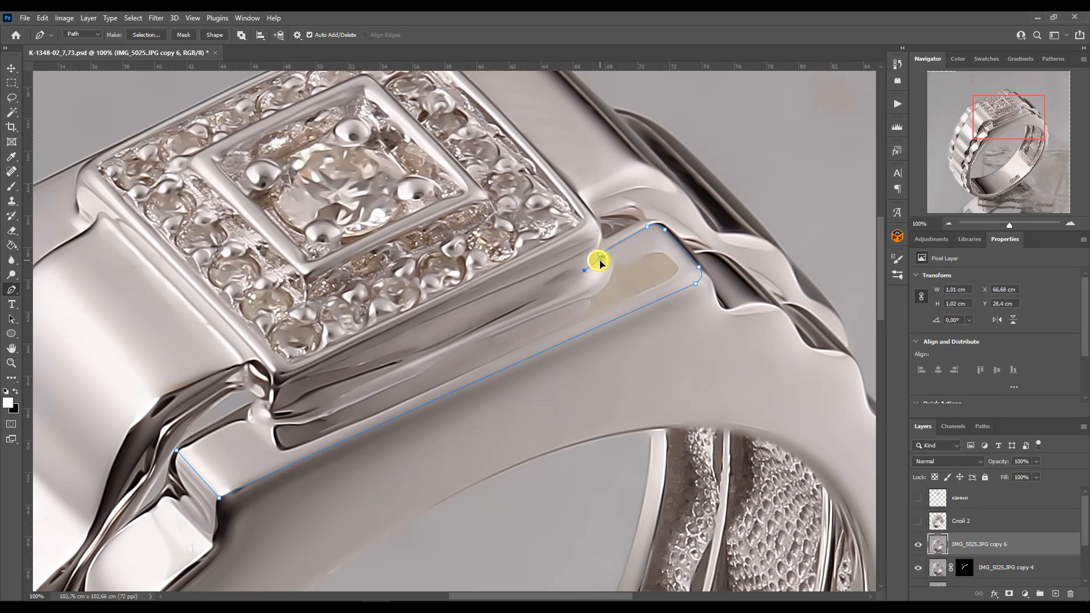
pyautogui.moveTo(273, 413); pyautogui.dragTo(531, 312)
pyautogui.click(1055, 595)
pyautogui.hotkey('ctrl', 'Return')
# Paint the selected side panel white on Layer 1 with a soft 500 px brush.
pyautogui.press('b')
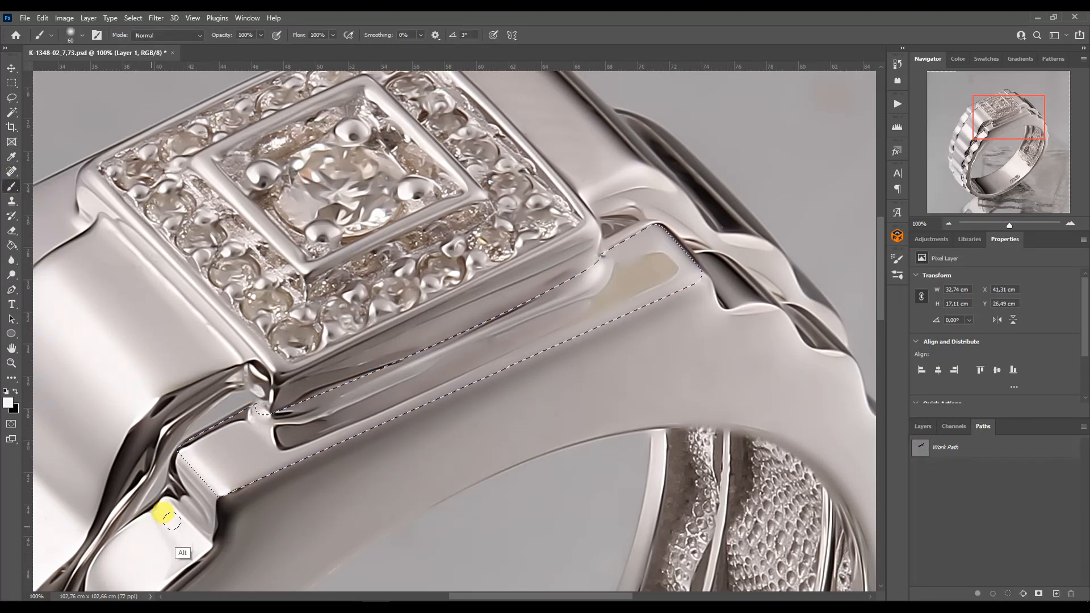
pyautogui.press(']')
pyautogui.press(']')
pyautogui.press(']')
pyautogui.press(']')
pyautogui.press(']')
pyautogui.press(']')
pyautogui.press(']')
pyautogui.press(']')
pyautogui.press(']')
pyautogui.press(']')
pyautogui.press(']')
pyautogui.press(']')
pyautogui.press(']')
pyautogui.moveTo(84, 418)
pyautogui.mouseDown()
pyautogui.moveTo(86, 433)
pyautogui.moveTo(116, 451)
pyautogui.mouseUp()
pyautogui.moveTo(600, 210)
pyautogui.mouseDown()
pyautogui.moveTo(364, 306)
pyautogui.moveTo(437, 338)
pyautogui.moveTo(281, 348)
pyautogui.mouseUp()
# Sample a metal grey from the photo with Layer 1 hidden, undo the last stroke, and shade the panel's middle with the grey.
pyautogui.click(922, 427)
pyautogui.click(918, 544)
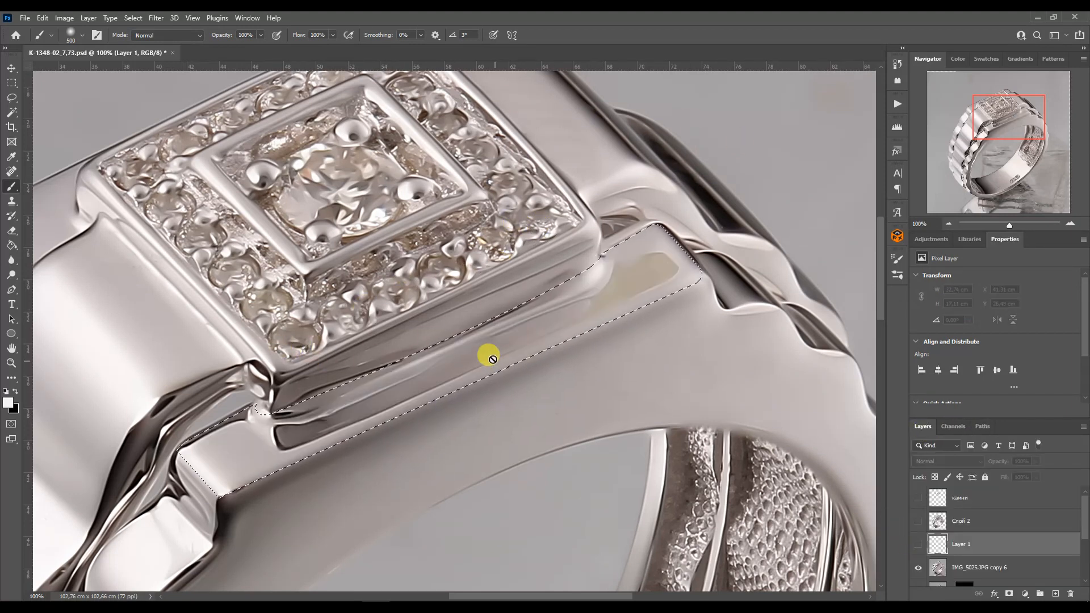
pyautogui.click(947, 562)
pyautogui.keyDown('alt'); pyautogui.click(425, 390); pyautogui.keyUp('alt')
pyautogui.click(919, 546)
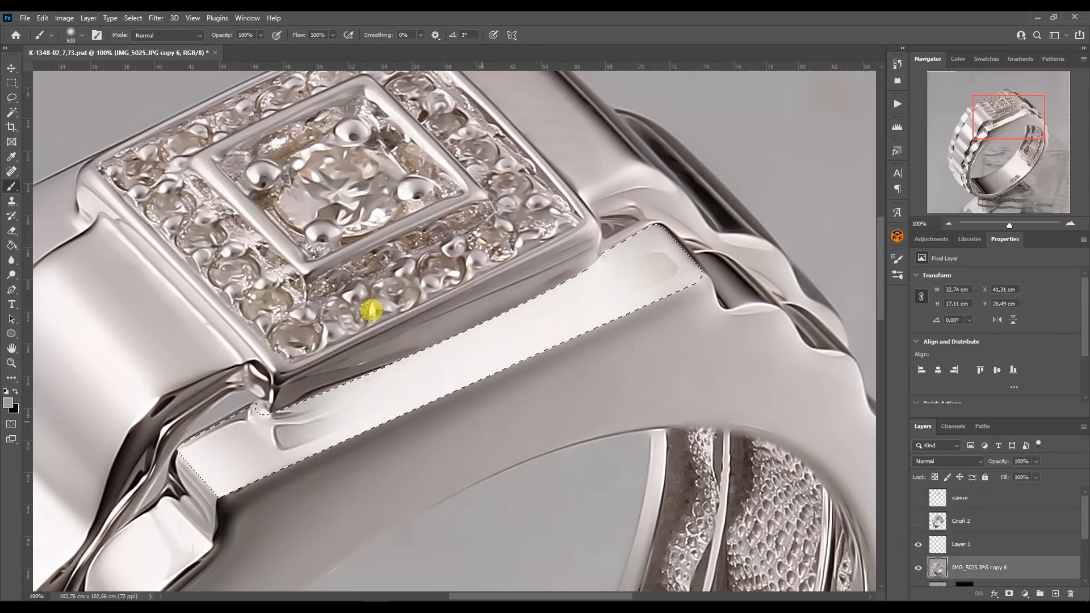
pyautogui.click(944, 541)
pyautogui.hotkey('ctrl', 'z')
pyautogui.moveTo(357, 281)
pyautogui.mouseDown()
pyautogui.moveTo(312, 406)
pyautogui.moveTo(450, 322)
pyautogui.moveTo(316, 382)
pyautogui.moveTo(475, 260)
pyautogui.moveTo(528, 250)
pyautogui.mouseUp()
# Paint highlights at both ends of the side panel with a sampled light tone and a 400 px brush, and deselect.
pyautogui.keyDown('alt'); pyautogui.click(314, 228); pyautogui.keyUp('alt')
pyautogui.press('[')
pyautogui.moveTo(621, 290); pyautogui.dragTo(545, 256)
pyautogui.click(173, 453)
pyautogui.moveTo(173, 453)
pyautogui.mouseDown()
pyautogui.moveTo(241, 453)
pyautogui.moveTo(307, 427)
pyautogui.mouseUp()
pyautogui.hotkey('ctrl', 'd')
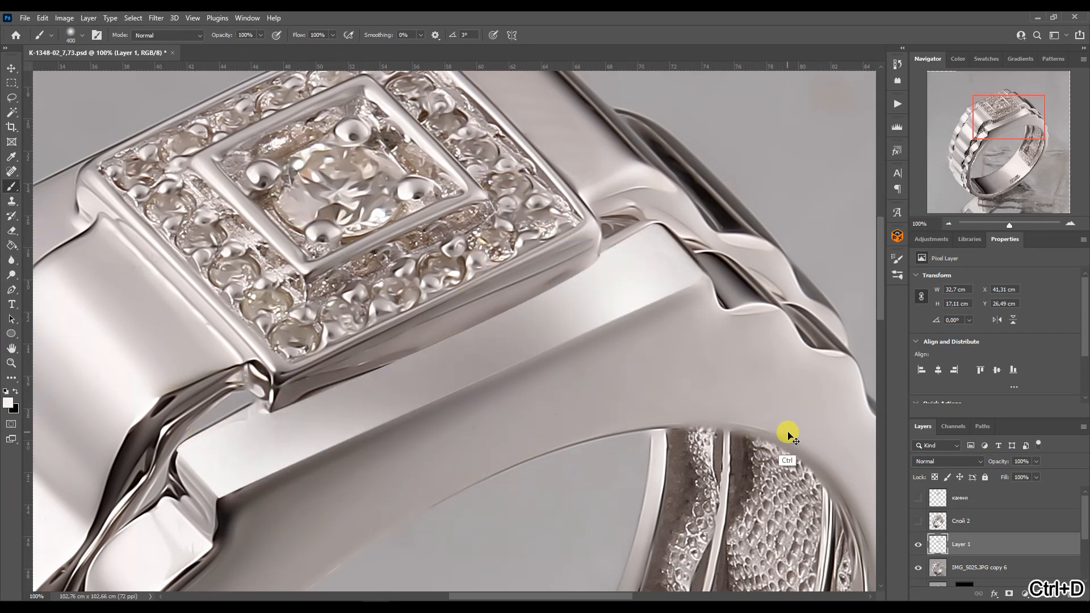
# Erase the painted panel's excess at both end corners and soften its lower edge with a soft 100 px eraser.
pyautogui.moveTo(1001, 123); pyautogui.dragTo(987, 130)
pyautogui.press('e')
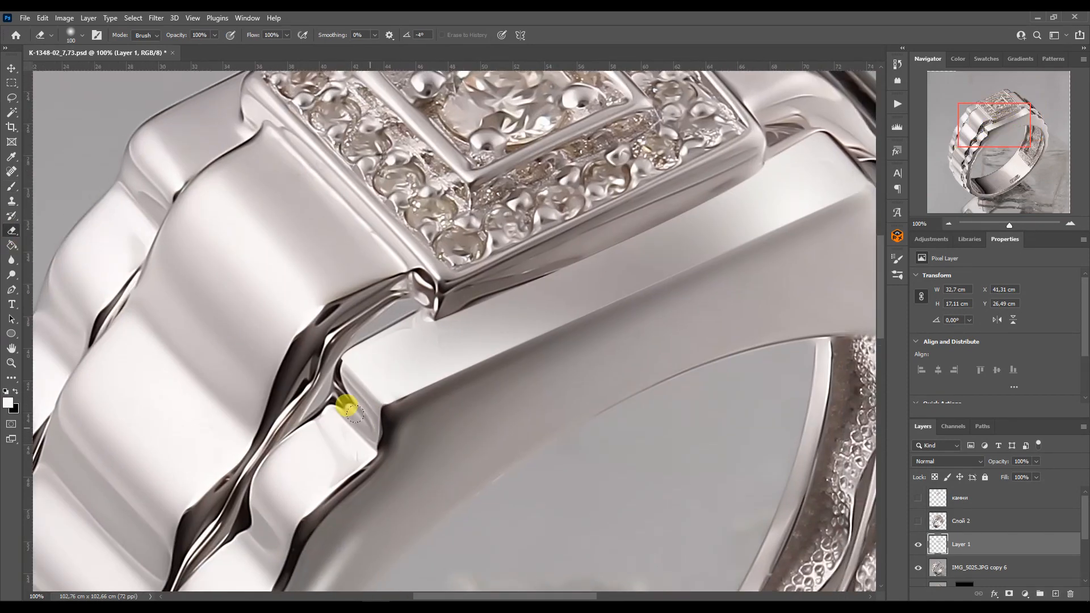
pyautogui.moveTo(1047, 126); pyautogui.dragTo(1061, 122)
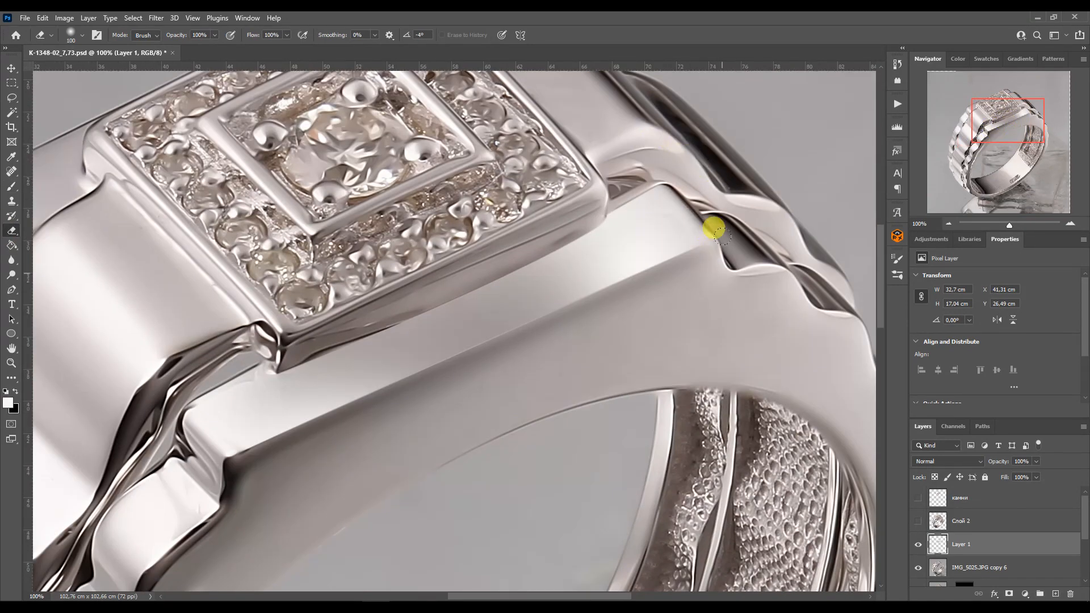
pyautogui.moveTo(720, 250); pyautogui.dragTo(600, 314)
pyautogui.moveTo(430, 386); pyautogui.dragTo(232, 474)
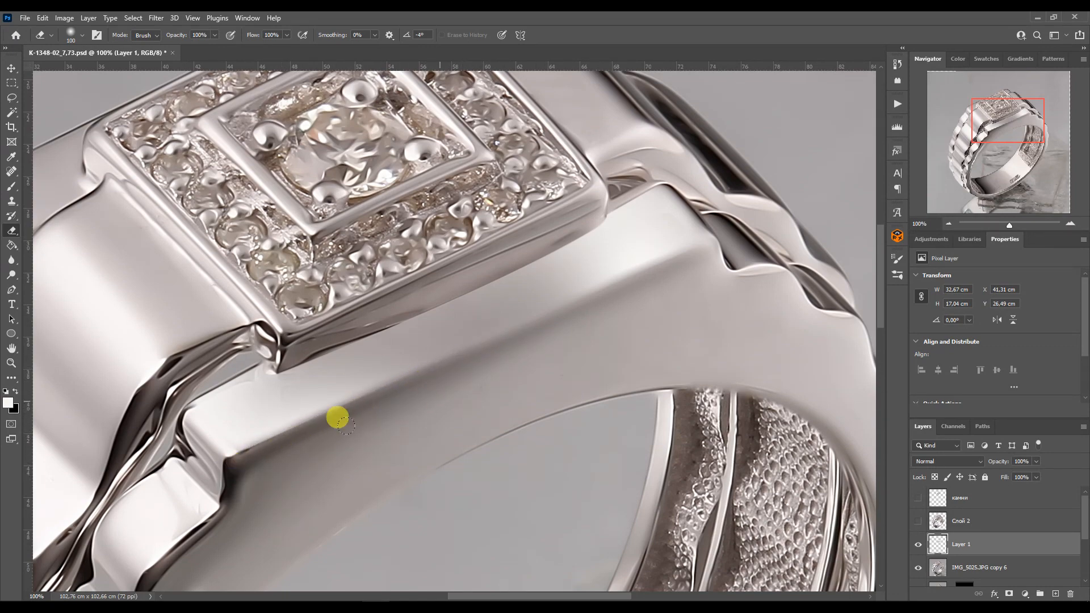
# Trace the smooth shoulder behind the stone setting with the Pen tool and convert the path into a selection.
pyautogui.moveTo(1008, 121)
pyautogui.mouseDown()
pyautogui.moveTo(993, 116)
pyautogui.moveTo(1006, 106)
pyautogui.mouseUp()
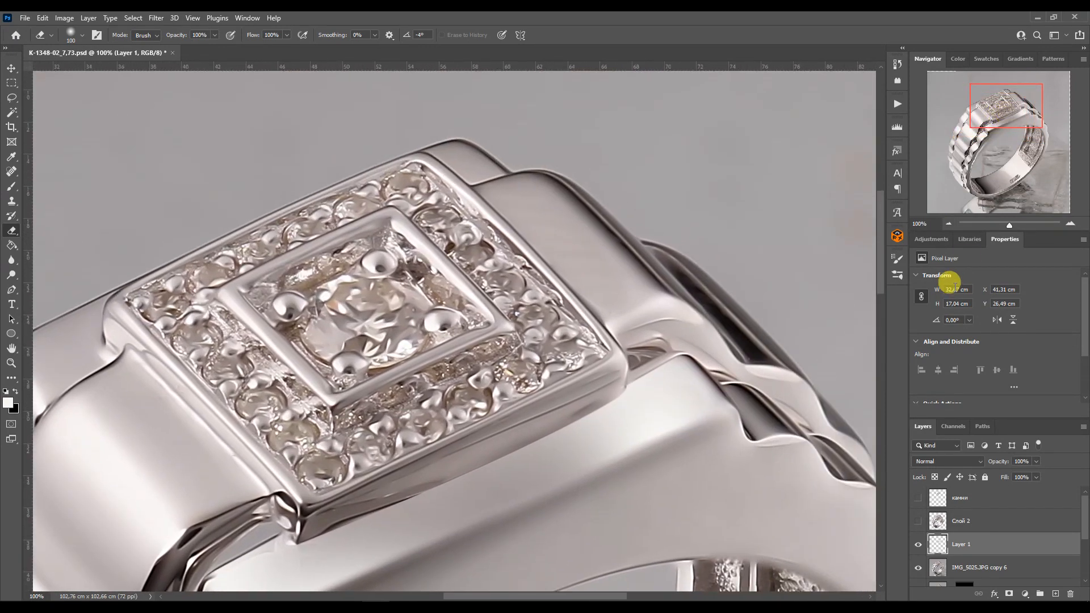
pyautogui.press('p')
pyautogui.click(471, 187)
pyautogui.click(604, 326)
pyautogui.click(502, 218)
pyautogui.moveTo(654, 304); pyautogui.dragTo(661, 288)
pyautogui.click(563, 188)
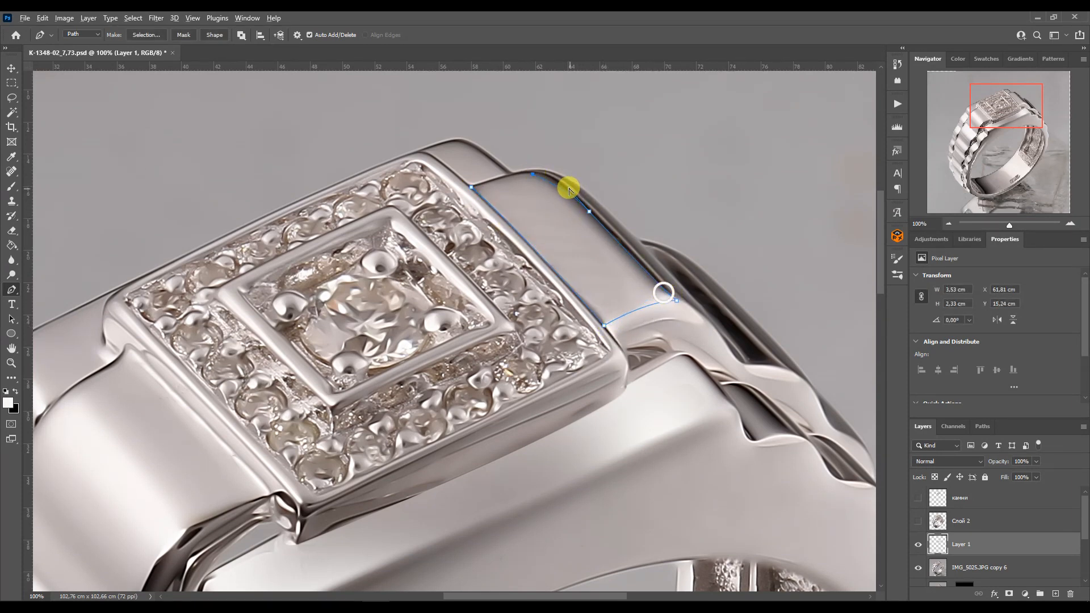
pyautogui.click(471, 187)
pyautogui.click(982, 427)
pyautogui.hotkey('ctrl', 'Return')
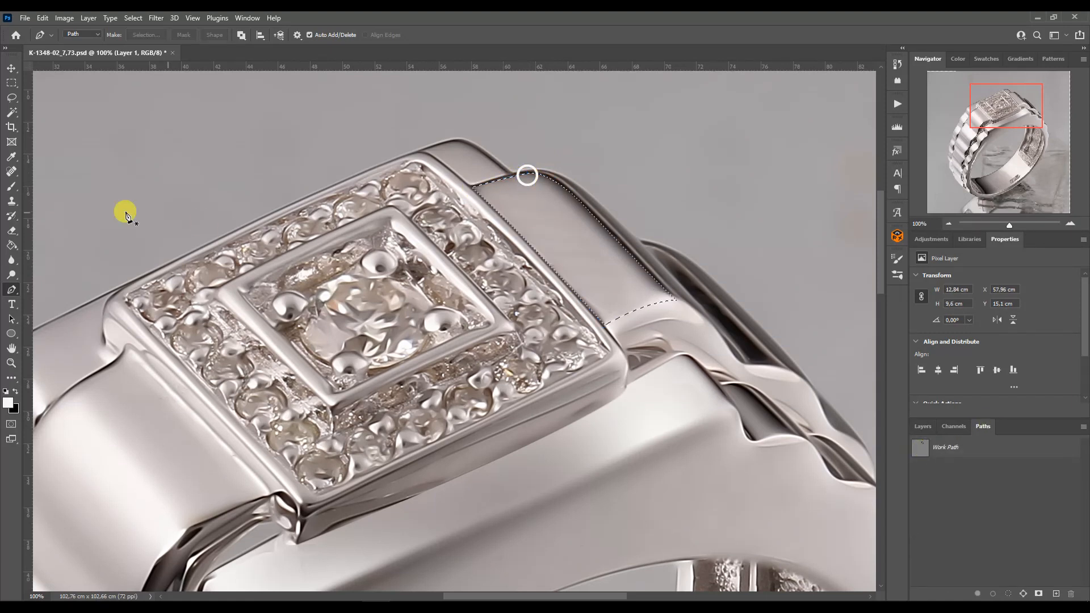
# Paint shading into the selected shoulder on a new layer, deselect, and erase the excess at its lower edge.
pyautogui.press('b')
pyautogui.click(922, 426)
pyautogui.click(1055, 593)
pyautogui.moveTo(453, 274)
pyautogui.mouseDown()
pyautogui.moveTo(360, 205)
pyautogui.moveTo(530, 365)
pyautogui.mouseUp()
pyautogui.hotkey('ctrl', 'd')
pyautogui.press('e')
pyautogui.click(592, 327)
# Merge duplicates of the retouched layers into a single layer and run the Add Sharpness action on it.
pyautogui.moveTo(953, 225); pyautogui.dragTo(1002, 225)
pyautogui.moveTo(972, 136); pyautogui.dragTo(998, 160)
pyautogui.moveTo(1085, 522); pyautogui.dragTo(1085, 534)
pyautogui.keyDown('shift'); pyautogui.click(984, 567); pyautogui.keyUp('shift')
pyautogui.hotkey('ctrl', 'j')
pyautogui.hotkey('ctrl', 'e')
pyautogui.hotkey('alt', 'F9')
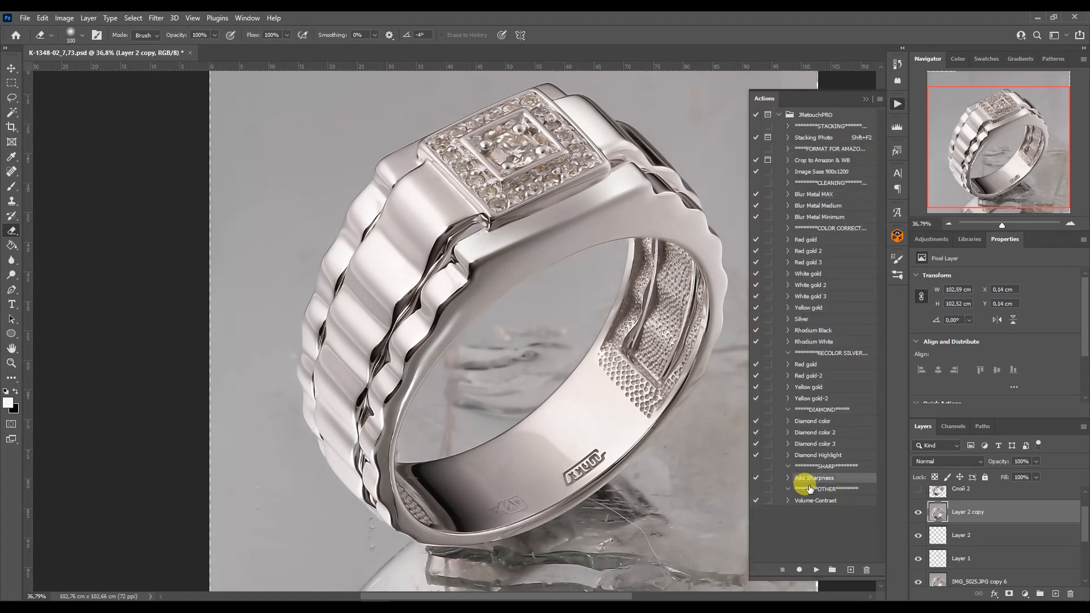
pyautogui.click(865, 98)
# Load the outline of Слой 2 as a selection, copy the ring to its own layer, delete Слой 2, and show the stones layer.
pyautogui.moveTo(1084, 533); pyautogui.dragTo(1083, 520)
pyautogui.keyDown('ctrl'); pyautogui.click(931, 521); pyautogui.keyUp('ctrl')
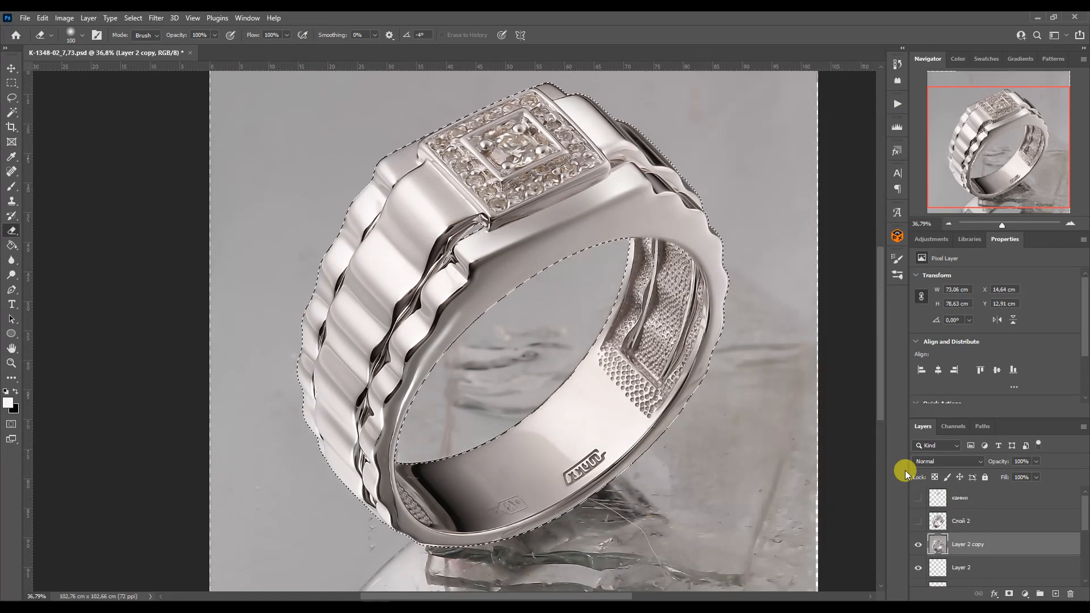
pyautogui.hotkey('ctrl', 'j')
pyautogui.click(955, 523)
pyautogui.press('Delete')
pyautogui.click(916, 497)
# Add a new layer directly beneath the isolated ring layer and fill it with white.
pyautogui.click(938, 543)
pyautogui.click(1055, 593)
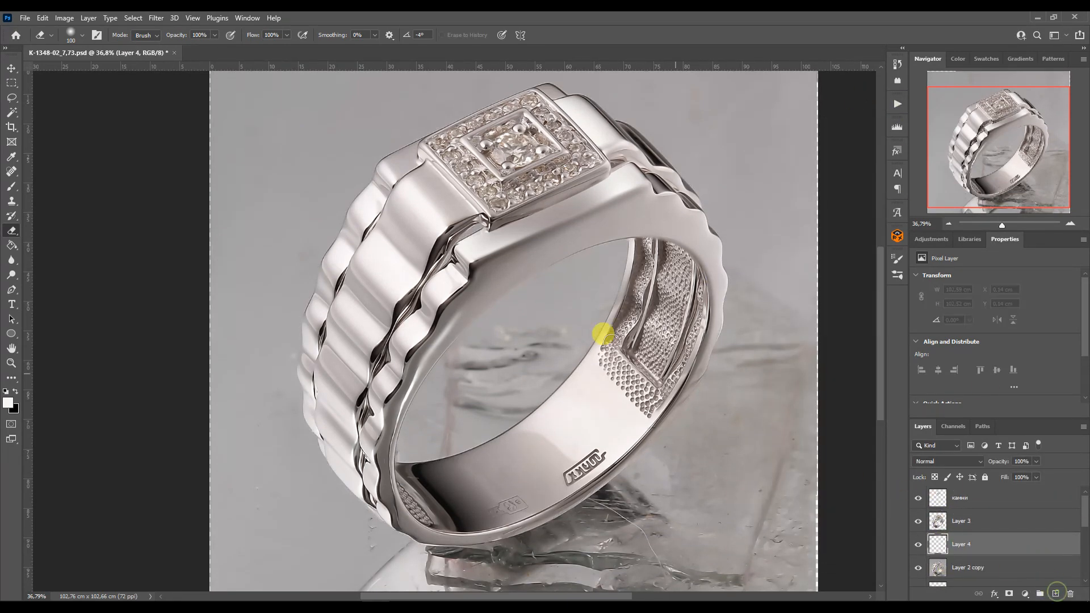
pyautogui.click(11, 245)
pyautogui.click(15, 392)
pyautogui.click(15, 392)
pyautogui.click(245, 317)
pyautogui.press('v')
# On Layer 3, start a Pen path along the upper edge of the ring's smooth inner band surface.
pyautogui.moveTo(1013, 147); pyautogui.dragTo(1012, 170)
pyautogui.click(938, 521)
pyautogui.press('p')
pyautogui.hotkey('ctrl', '+')
pyautogui.hotkey('ctrl', '+')
pyautogui.hotkey('ctrl', '+')
pyautogui.click(141, 413)
pyautogui.click(170, 415)
pyautogui.click(462, 318)
pyautogui.moveTo(171, 416); pyautogui.dragTo(296, 436)
pyautogui.moveTo(461, 317); pyautogui.dragTo(515, 279)
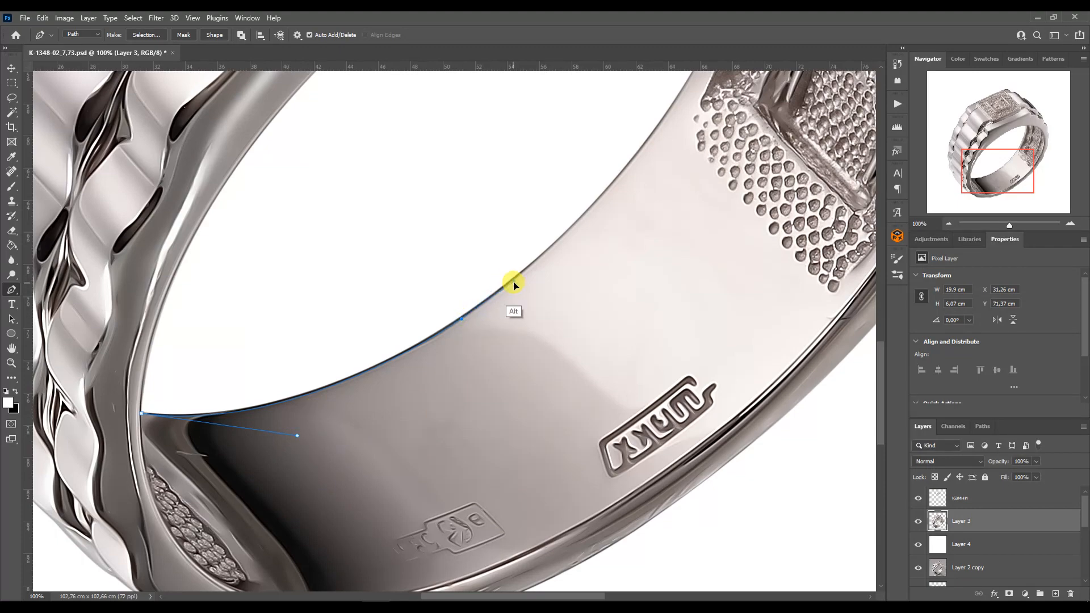
pyautogui.moveTo(991, 169); pyautogui.dragTo(1008, 149)
pyautogui.moveTo(331, 516); pyautogui.dragTo(492, 414)
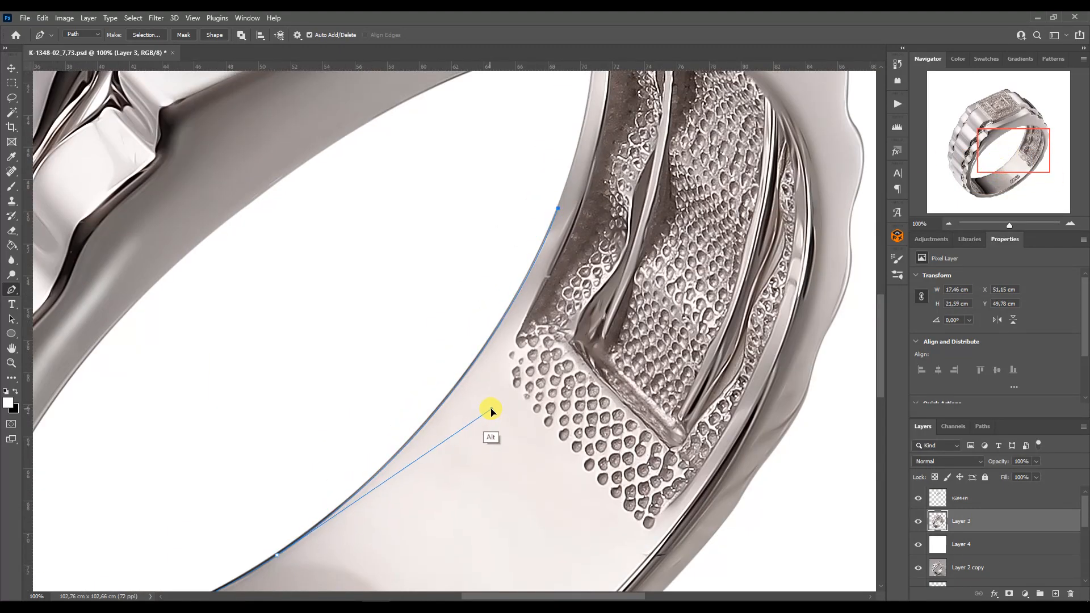
# Extend the path up the inner band's narrow rim to its top end beside the textured panel.
pyautogui.scroll(4, 570, 333)
pyautogui.click(601, 158)
pyautogui.moveTo(574, 300); pyautogui.dragTo(608, 243)
pyautogui.click(532, 399)
pyautogui.click(564, 327)
pyautogui.moveTo(520, 419); pyautogui.dragTo(605, 262)
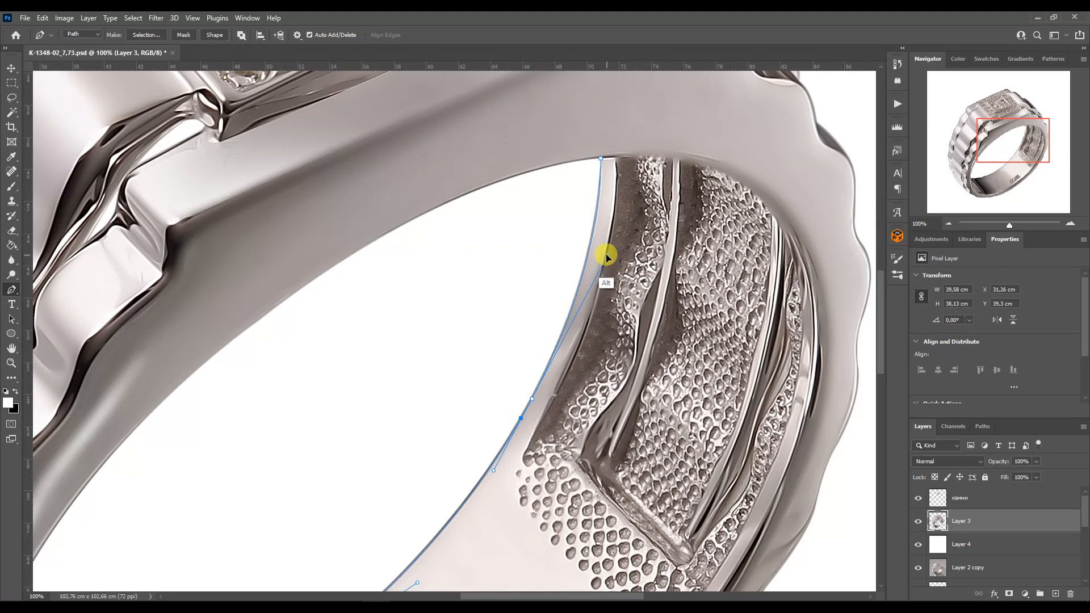
pyautogui.moveTo(601, 159); pyautogui.dragTo(602, 158)
pyautogui.moveTo(606, 255); pyautogui.dragTo(605, 263)
pyautogui.click(605, 157)
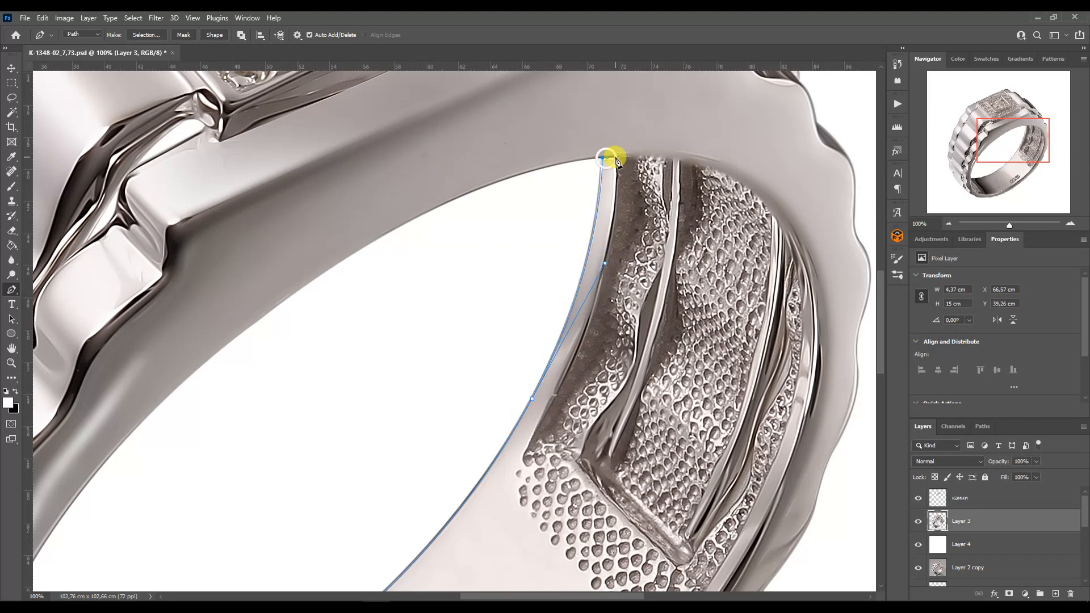
# Continue the path back down the narrow rim, around the textured panel, and along the inner band's outer right edge.
pyautogui.moveTo(619, 172); pyautogui.dragTo(623, 298)
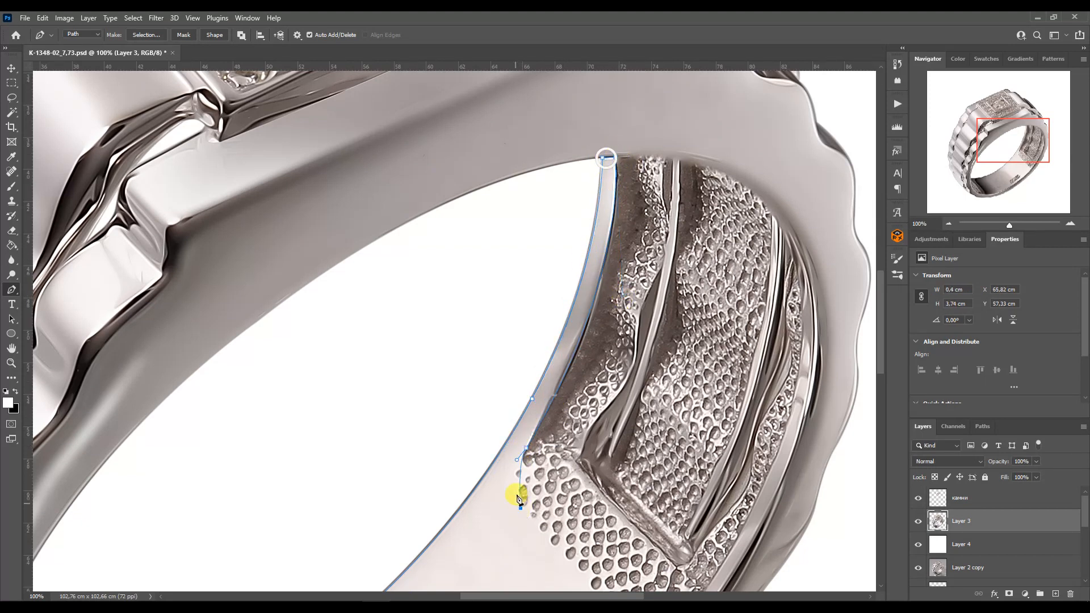
pyautogui.hotkey('ctrl', 'z')
pyautogui.moveTo(980, 157); pyautogui.dragTo(988, 169)
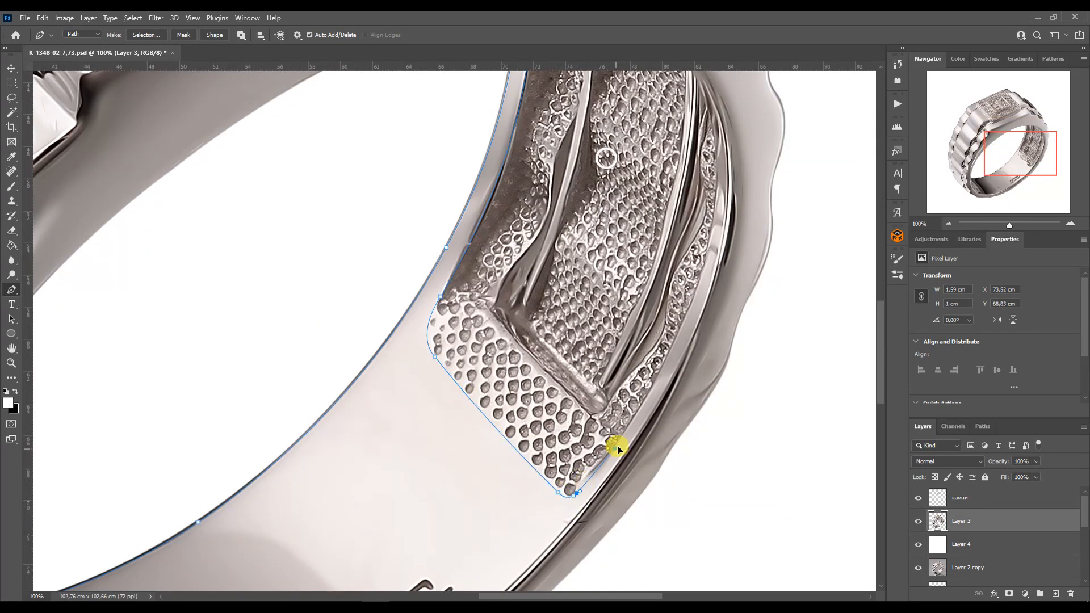
pyautogui.moveTo(993, 151); pyautogui.dragTo(998, 145)
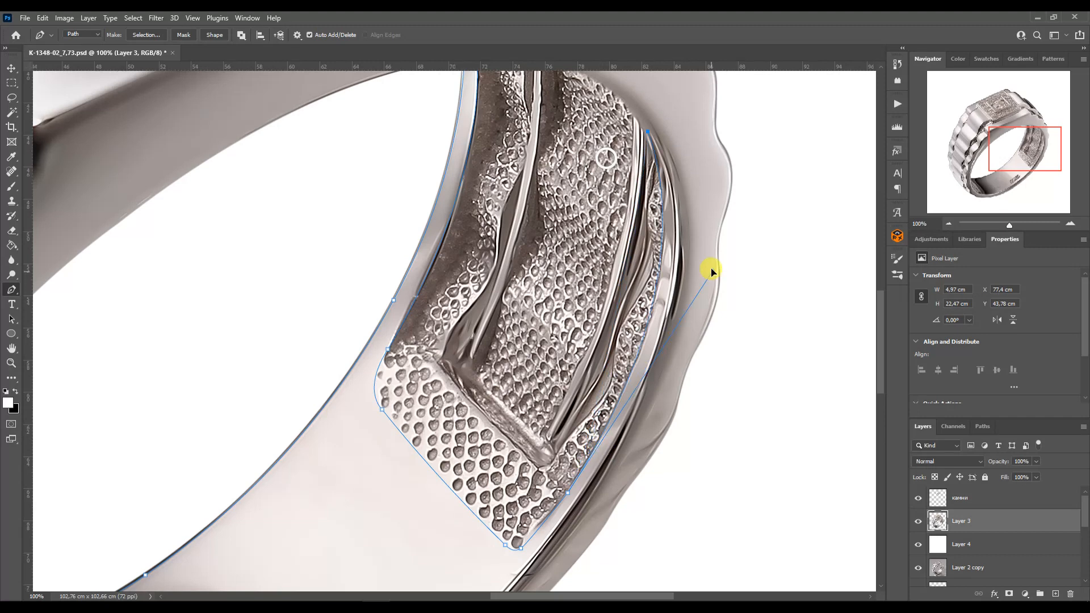
pyautogui.click(948, 224)
pyautogui.click(469, 535)
pyautogui.moveTo(683, 162); pyautogui.dragTo(703, 243)
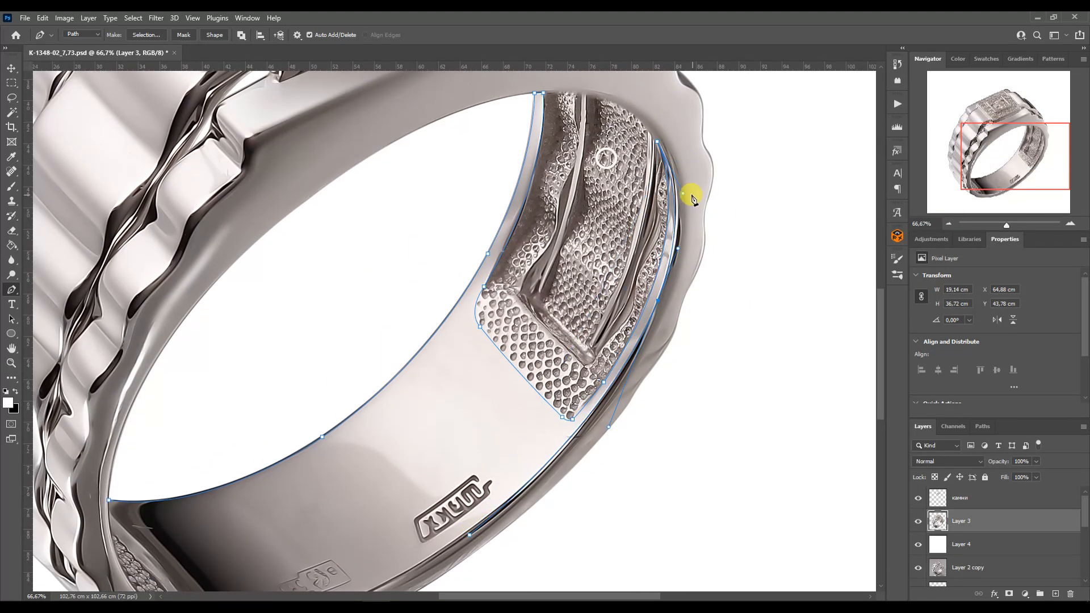
pyautogui.moveTo(608, 427); pyautogui.dragTo(606, 439)
# Continue the path along the inner band's lower edge and around the small textured patch at its lower left end.
pyautogui.moveTo(999, 141); pyautogui.dragTo(966, 157)
pyautogui.click(409, 492)
pyautogui.moveTo(719, 417); pyautogui.dragTo(508, 570)
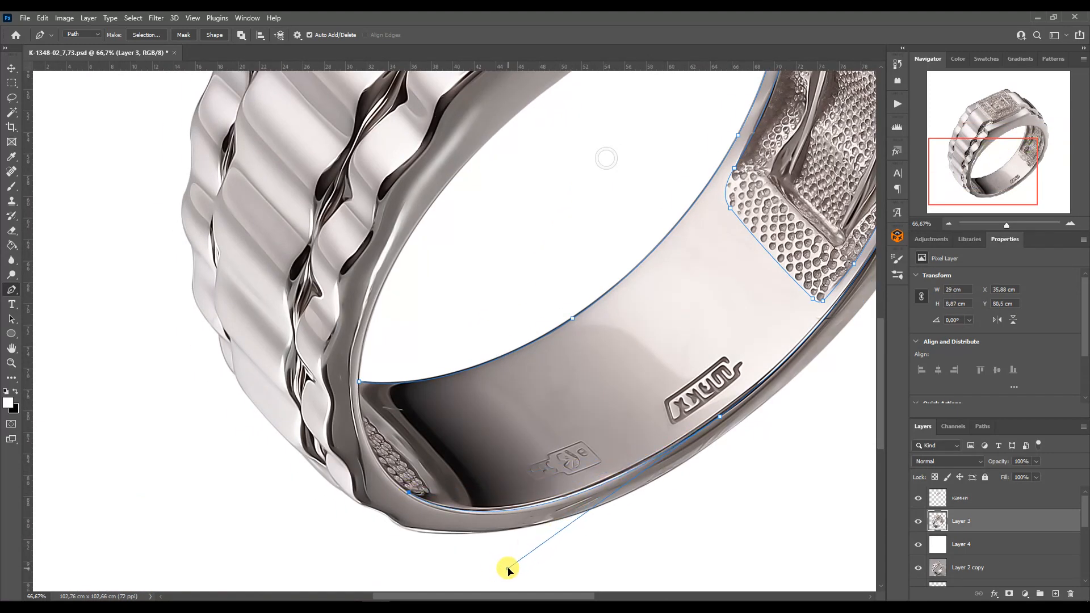
pyautogui.moveTo(435, 491); pyautogui.dragTo(443, 504)
pyautogui.click(430, 486)
pyautogui.click(361, 410)
pyautogui.moveTo(404, 459); pyautogui.dragTo(406, 456)
# Close the inner band path, convert it into a selection, and copy the selected surface to a new layer.
pyautogui.click(358, 382)
pyautogui.keyDown('ctrl'); pyautogui.click(361, 411); pyautogui.keyUp('ctrl')
pyautogui.hotkey('ctrl', 'Return')
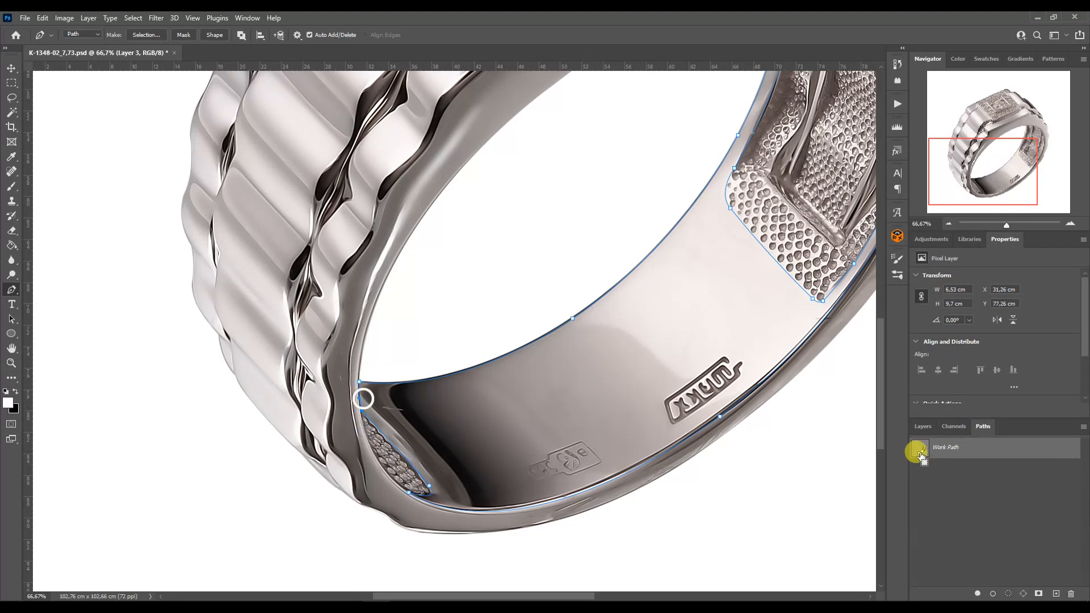
pyautogui.hotkey('ctrl', 'j')
# Select Layer 3 and run the Silver color correction action on the ring.
pyautogui.moveTo(992, 189); pyautogui.dragTo(991, 164)
pyautogui.moveTo(936, 544); pyautogui.dragTo(930, 513)
pyautogui.click(906, 110)
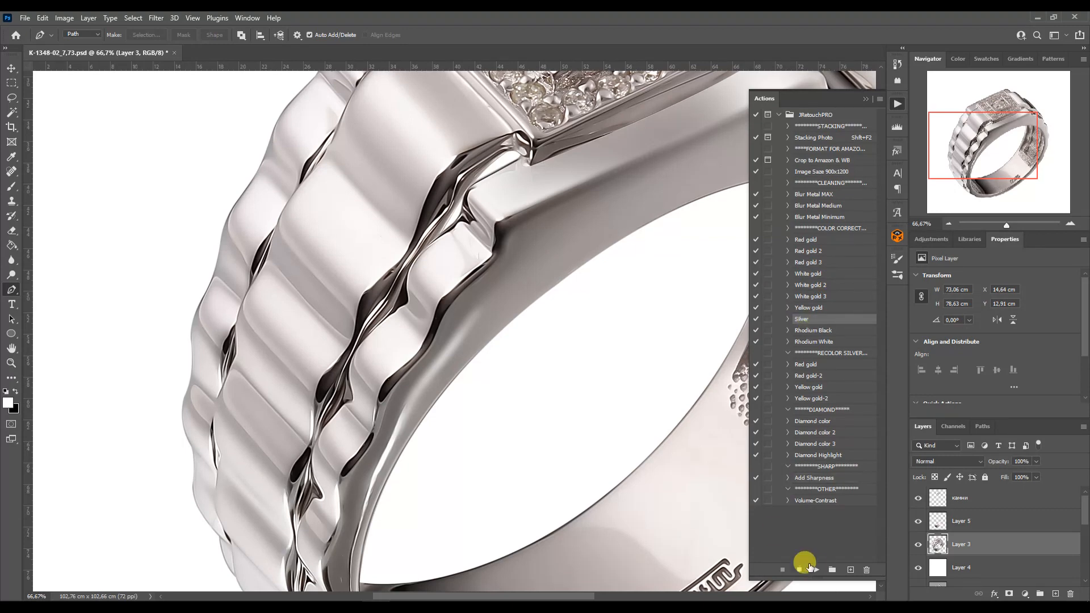
pyautogui.click(802, 564)
# Clip the Levels, Hue/Saturation and Color Balance adjustments to Layer 3, and set the Levels white input to 241.
pyautogui.click(897, 104)
pyautogui.click(1079, 383)
pyautogui.moveTo(1083, 510); pyautogui.dragTo(1083, 522)
pyautogui.keyDown('alt'); pyautogui.click(935, 547); pyautogui.keyUp('alt')
pyautogui.keyDown('alt'); pyautogui.click(935, 526); pyautogui.keyUp('alt')
pyautogui.keyDown('alt'); pyautogui.click(935, 502); pyautogui.keyUp('alt')
pyautogui.click(948, 223)
pyautogui.click(947, 223)
pyautogui.click(929, 539)
pyautogui.moveTo(1072, 360)
pyautogui.mouseDown()
pyautogui.moveTo(987, 360)
pyautogui.moveTo(1066, 361)
pyautogui.mouseUp()
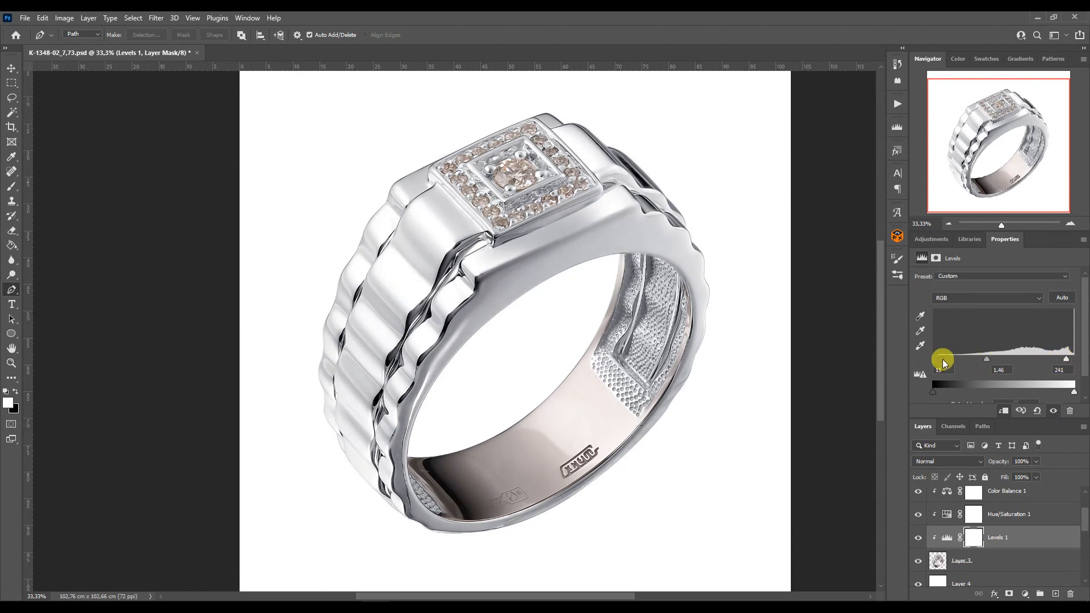
# Duplicate Layer 3 together with its three clipped adjustment layers and merge the copies into one layer.
pyautogui.click(1000, 492)
pyautogui.keyDown('shift'); pyautogui.click(934, 565); pyautogui.keyUp('shift')
pyautogui.hotkey('ctrl', 'j')
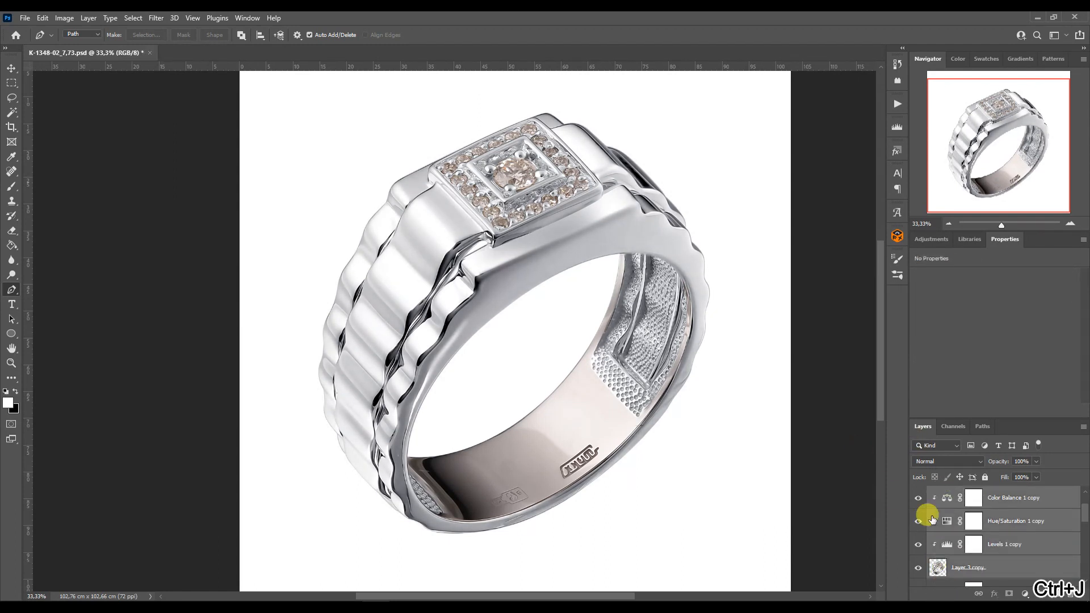
pyautogui.hotkey('ctrl', 'e')
# Start a Pen path on the merged layer along the front face's inner edge, following the upper and left arc.
pyautogui.click(1070, 223)
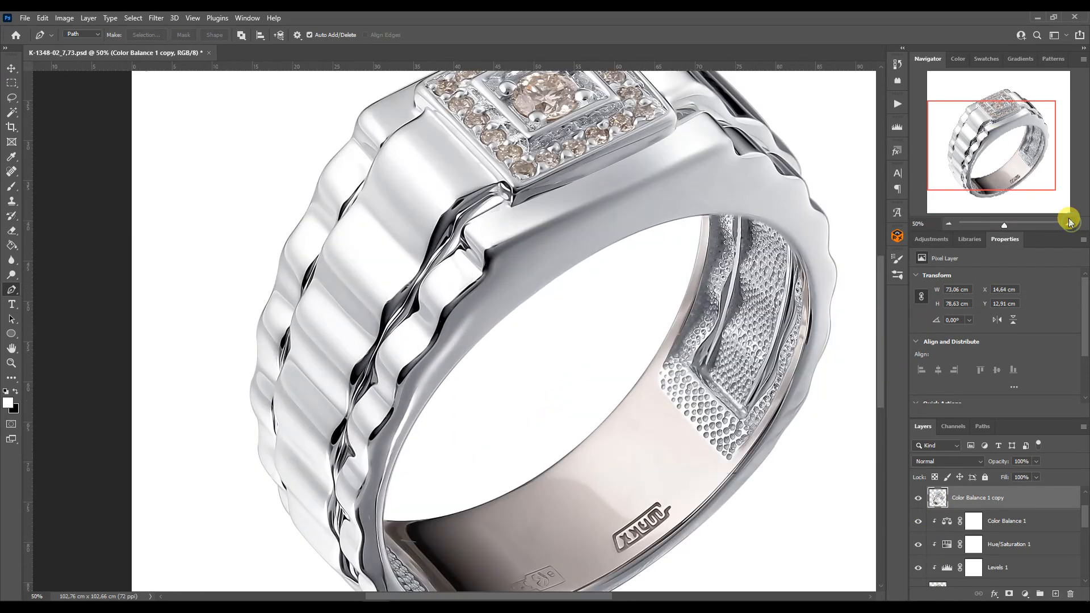
pyautogui.click(998, 137)
pyautogui.click(1071, 223)
pyautogui.moveTo(592, 245); pyautogui.dragTo(552, 262)
pyautogui.moveTo(309, 470); pyautogui.dragTo(396, 334)
pyautogui.click(383, 384)
pyautogui.click(428, 341)
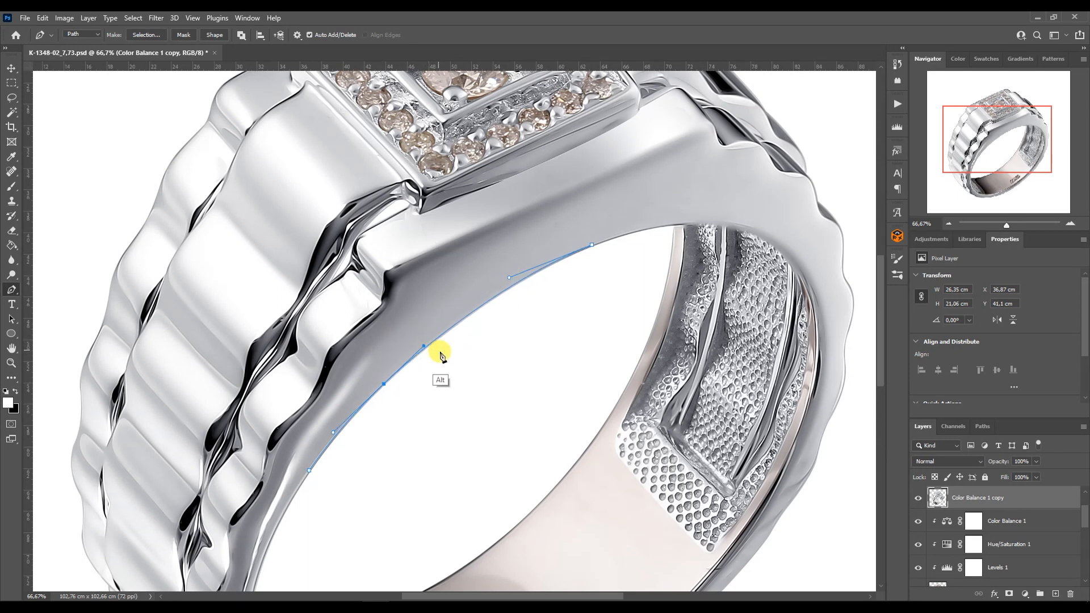
pyautogui.click(957, 157)
pyautogui.moveTo(429, 329); pyautogui.dragTo(405, 360)
pyautogui.click(942, 172)
# Continue the path around the bottom and right side of the front face's inner edge and close it.
pyautogui.moveTo(431, 512); pyautogui.dragTo(374, 483)
pyautogui.keyDown('alt'); pyautogui.click(430, 507); pyautogui.keyUp('alt')
pyautogui.click(776, 383)
pyautogui.moveTo(430, 508); pyautogui.dragTo(581, 559)
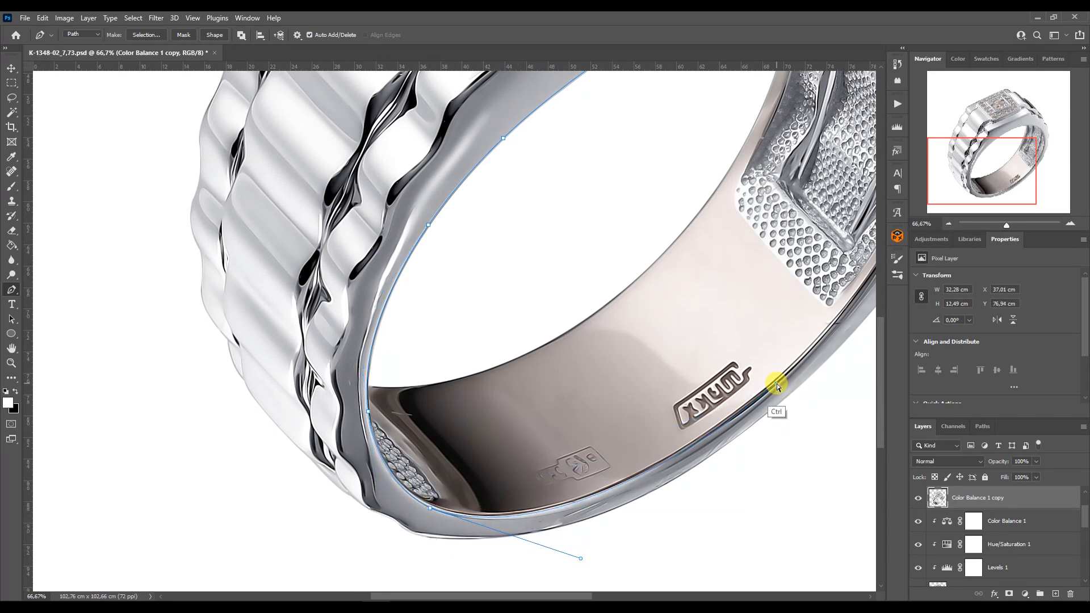
pyautogui.moveTo(1009, 181); pyautogui.dragTo(1037, 166)
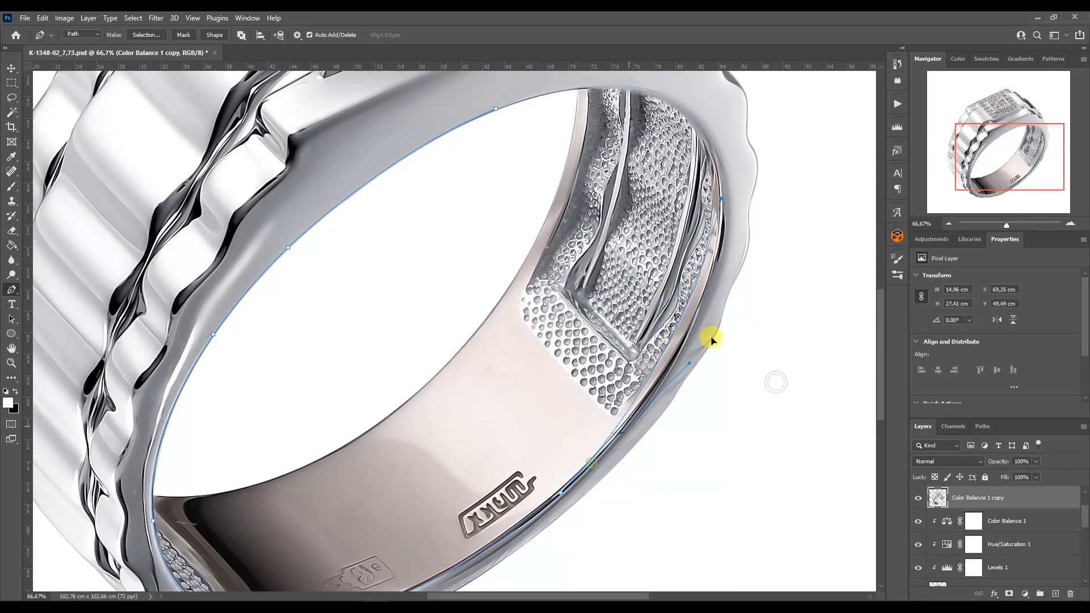
pyautogui.click(648, 415)
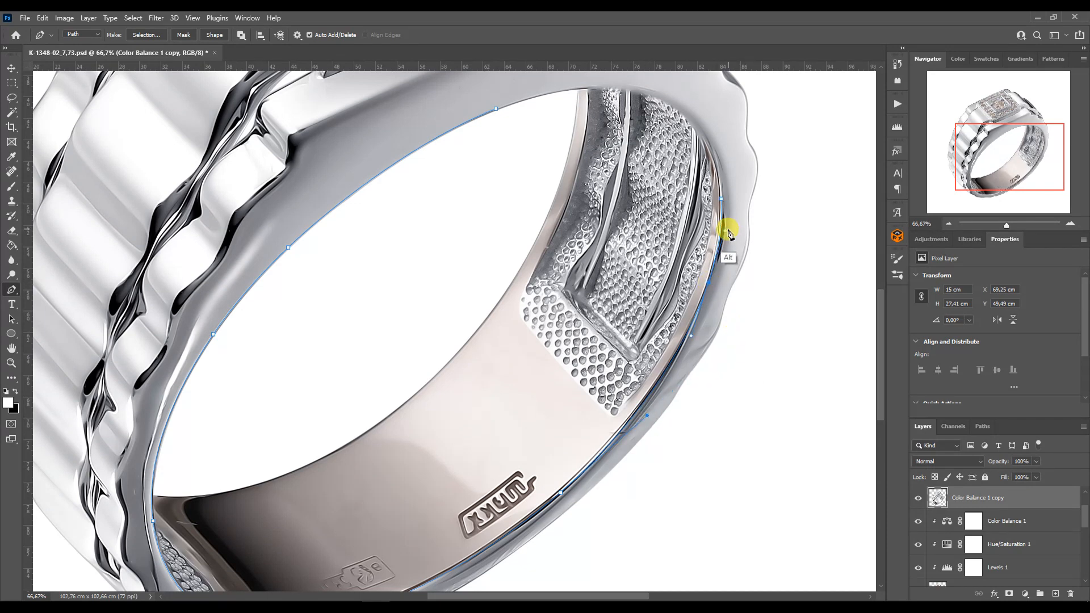
pyautogui.moveTo(720, 195); pyautogui.dragTo(704, 85)
pyautogui.moveTo(1032, 135); pyautogui.dragTo(1038, 147)
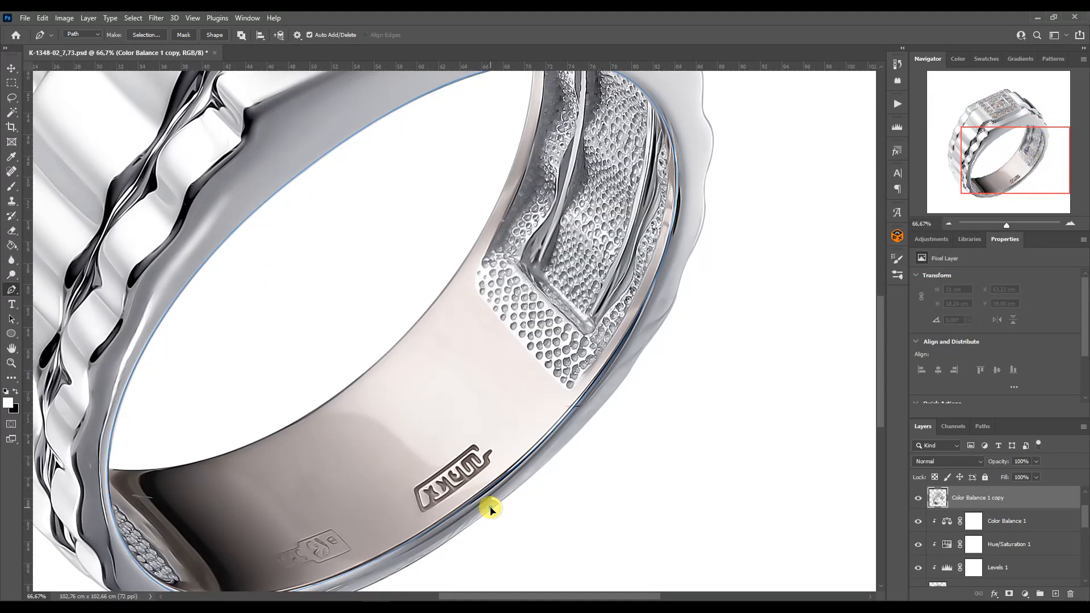
# Begin a second path along the front face's outer edge, from its lower right curve up to the first scallops.
pyautogui.click(623, 378)
pyautogui.moveTo(528, 479); pyautogui.dragTo(573, 447)
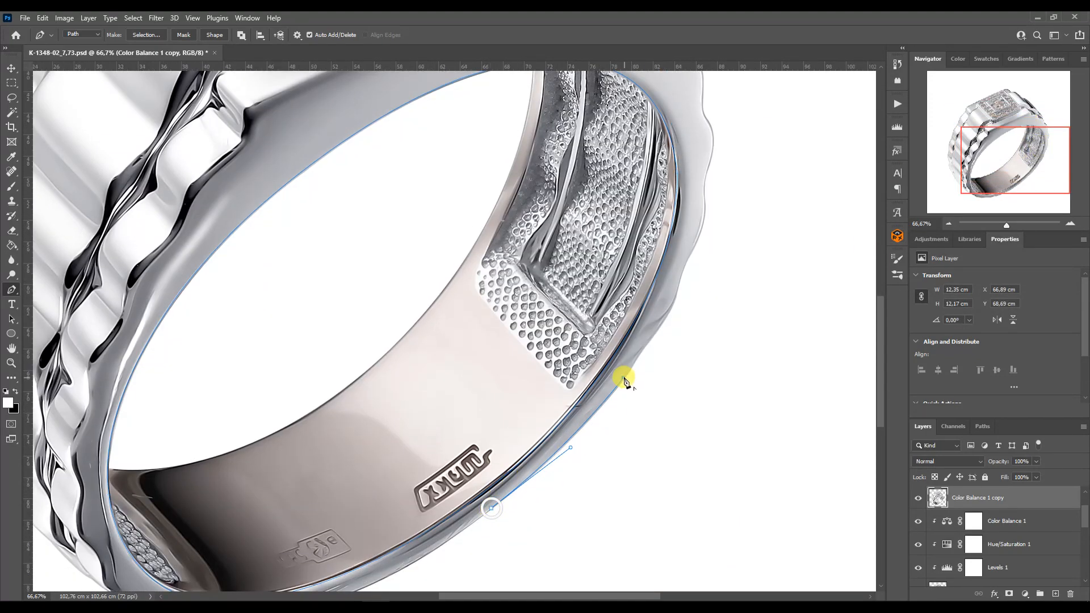
pyautogui.hotkey('ctrl', '+')
pyautogui.moveTo(1010, 157); pyautogui.dragTo(1017, 163)
pyautogui.moveTo(549, 419); pyautogui.dragTo(554, 417)
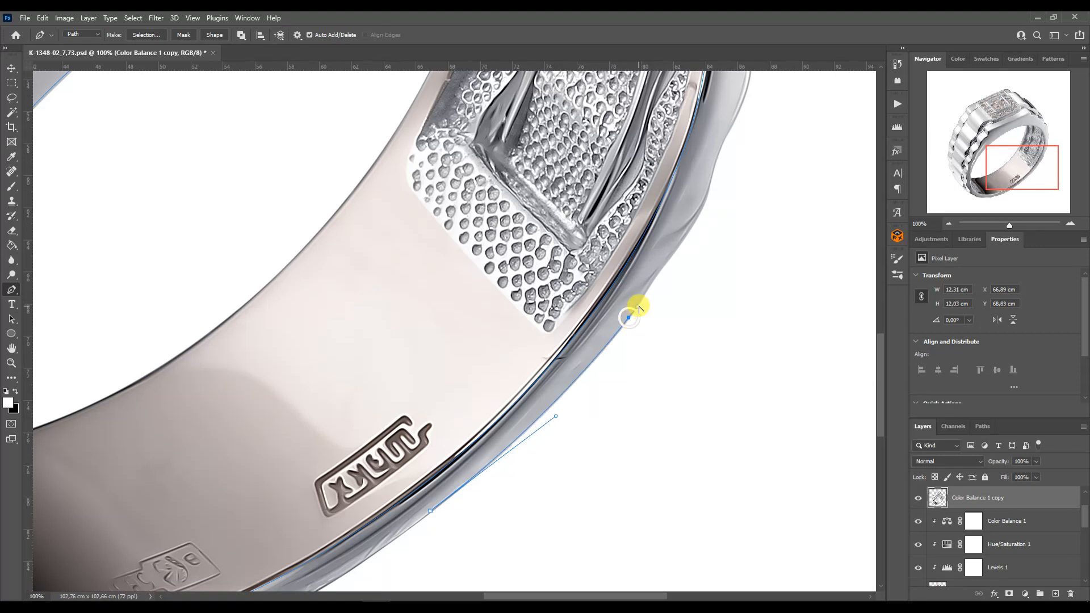
pyautogui.moveTo(691, 226); pyautogui.dragTo(656, 282)
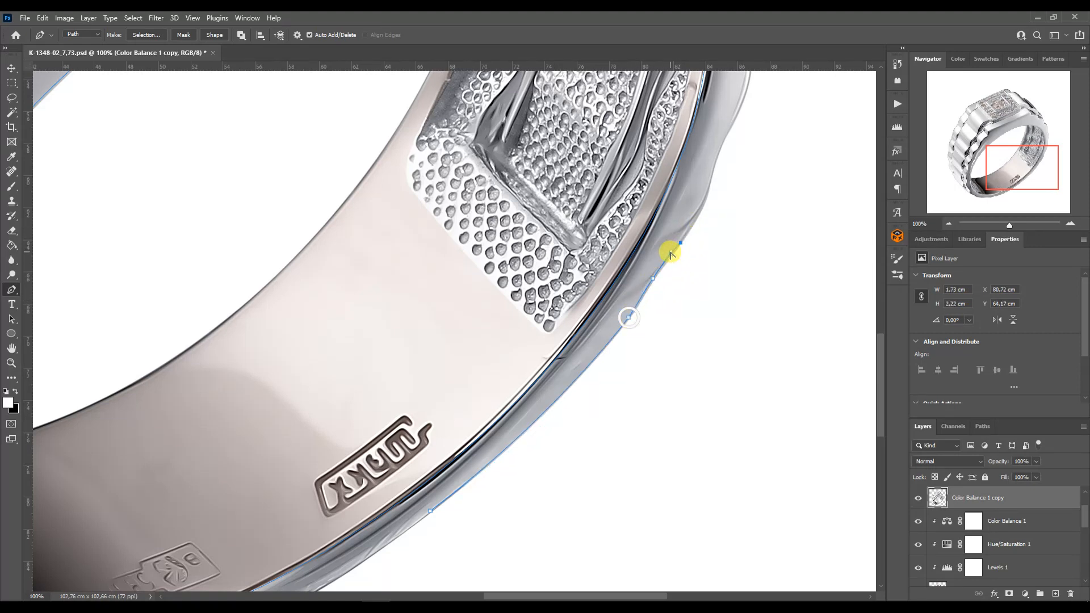
pyautogui.click(707, 190)
pyautogui.moveTo(734, 121); pyautogui.dragTo(715, 155)
# Extend the outer path over the scalloped right edge up to the corner of the front face's shoulder.
pyautogui.scroll(5, 730, 368)
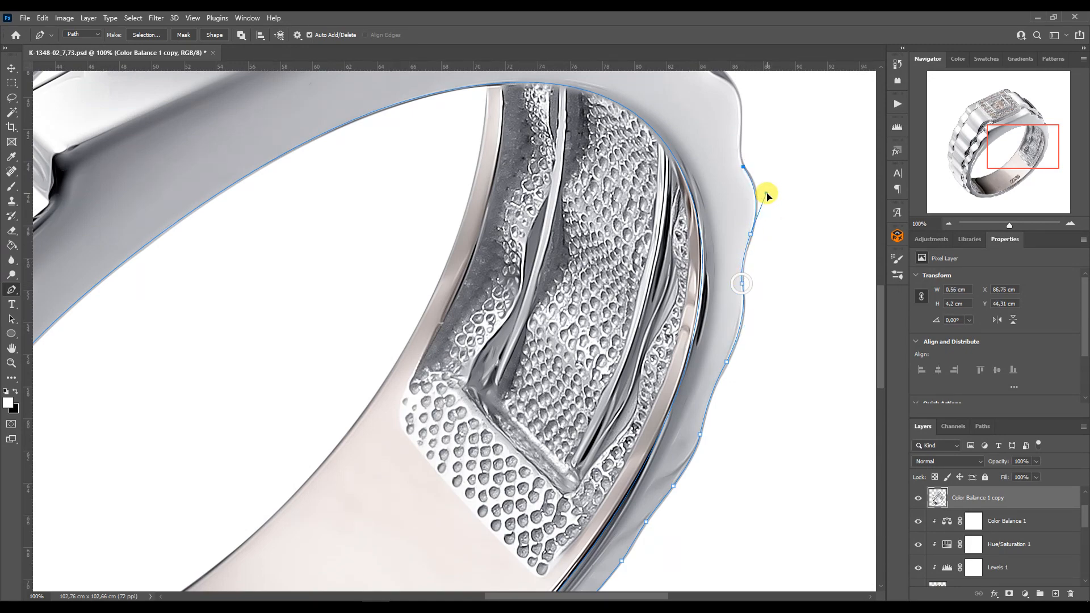
pyautogui.keyDown('alt'); pyautogui.click(740, 120); pyautogui.keyUp('alt')
pyautogui.moveTo(1016, 148); pyautogui.dragTo(1017, 129)
pyautogui.moveTo(687, 312); pyautogui.dragTo(719, 319)
pyautogui.click(645, 249)
pyautogui.moveTo(666, 253); pyautogui.dragTo(606, 247)
pyautogui.click(600, 215)
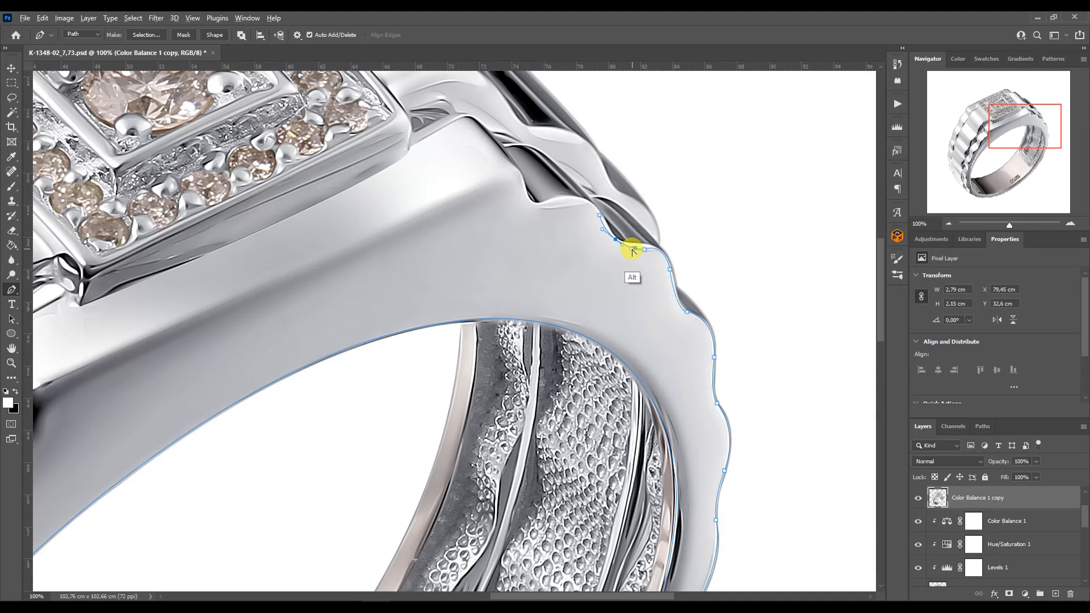
pyautogui.moveTo(628, 245); pyautogui.dragTo(606, 232)
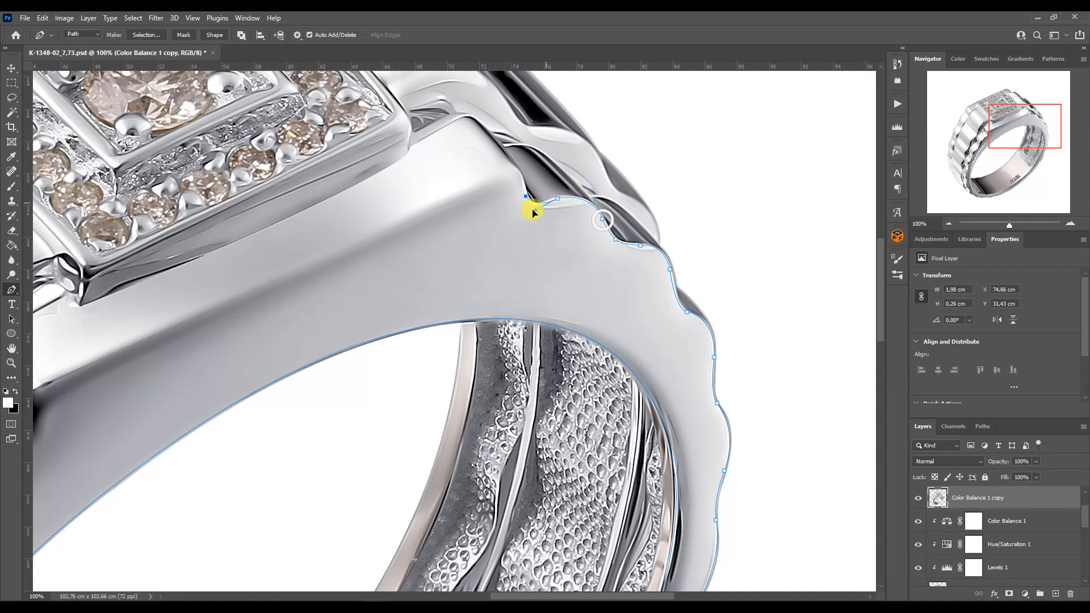
# Continue the outer path across the front face's straight upper edge and down the wavy edge beside the left links.
pyautogui.moveTo(1015, 132); pyautogui.dragTo(985, 133)
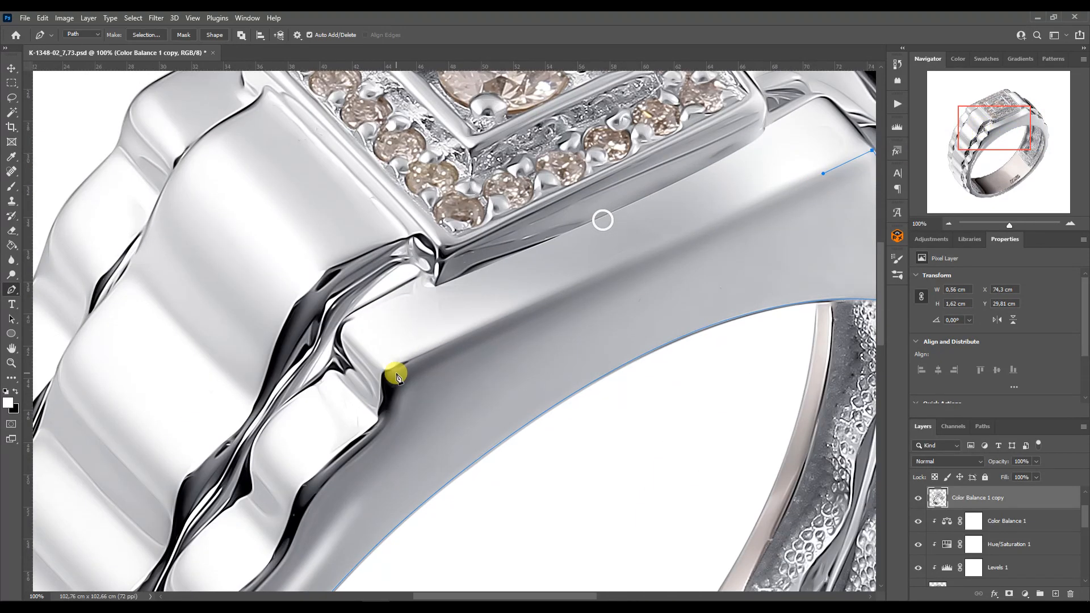
pyautogui.click(388, 371)
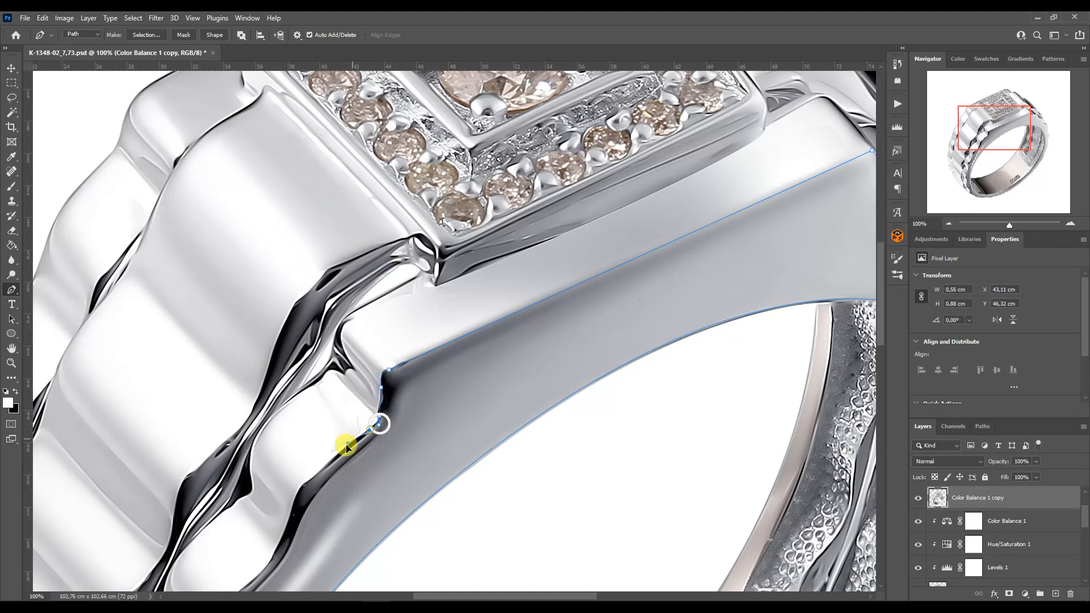
pyautogui.moveTo(991, 115); pyautogui.dragTo(970, 133)
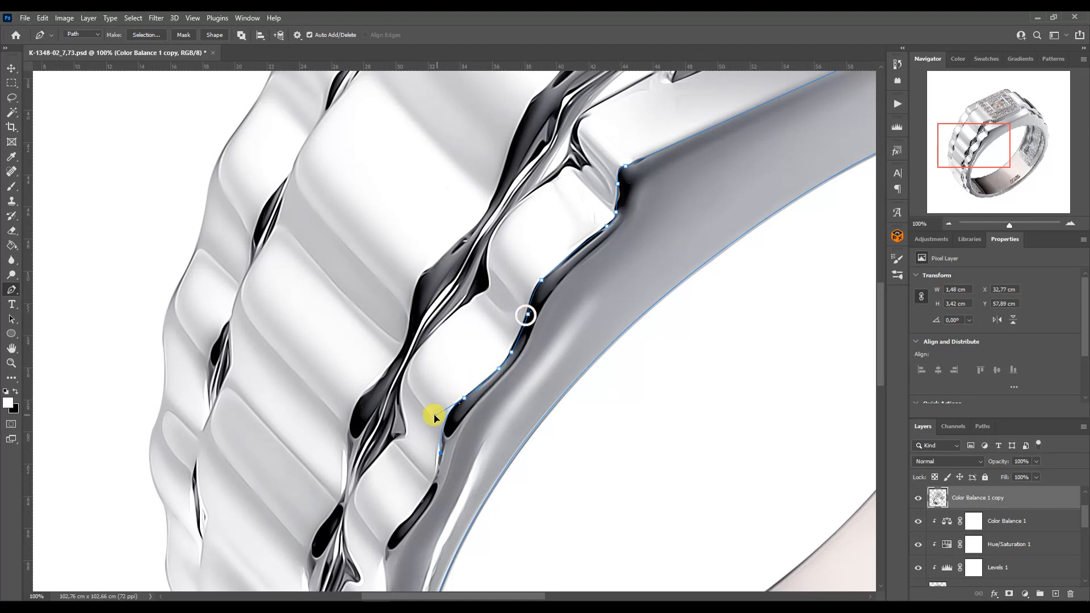
pyautogui.click(441, 465)
pyautogui.click(410, 516)
pyautogui.moveTo(961, 160); pyautogui.dragTo(920, 179)
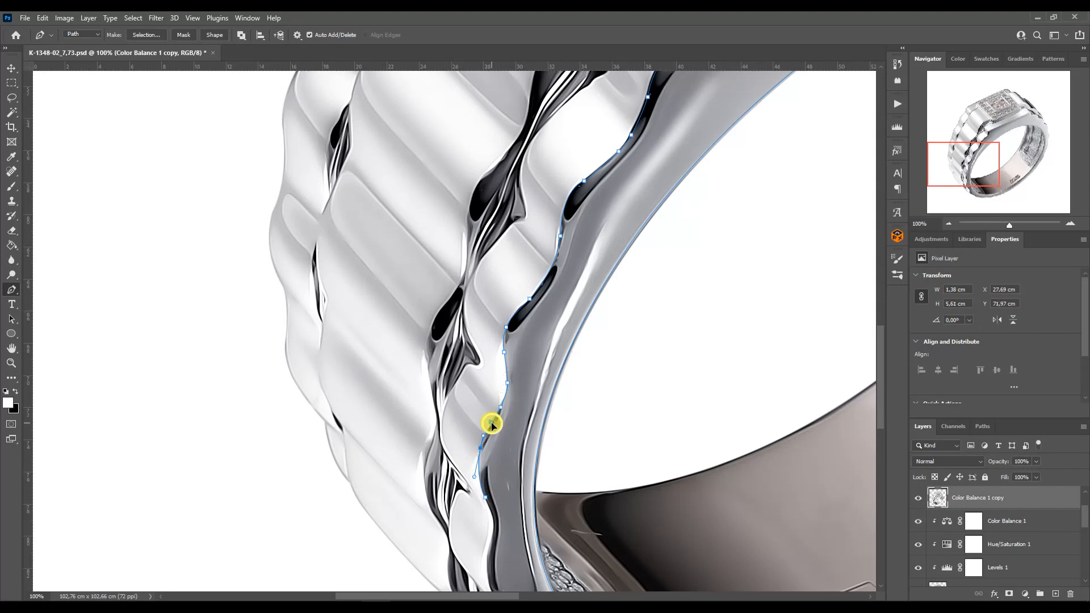
# Trace the remaining wavy left edge down and around the lower left corner to the ring's bottom edge.
pyautogui.scroll(-3, 492, 425)
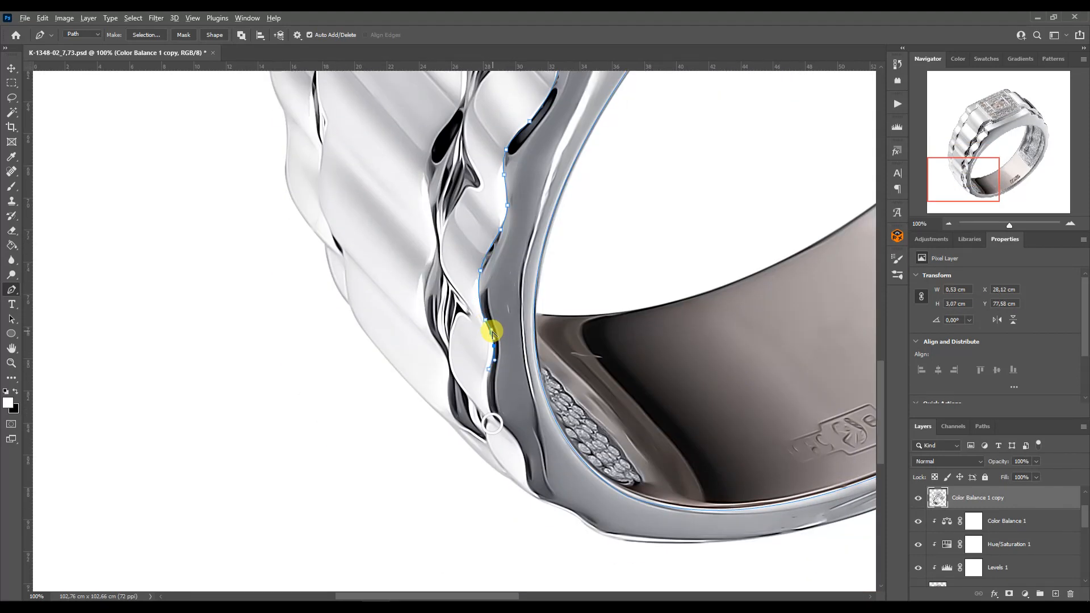
pyautogui.moveTo(489, 369); pyautogui.dragTo(491, 365)
pyautogui.click(495, 419)
pyautogui.moveTo(487, 407); pyautogui.dragTo(470, 399)
pyautogui.click(525, 453)
pyautogui.moveTo(511, 432); pyautogui.dragTo(525, 473)
pyautogui.click(553, 503)
pyautogui.click(589, 524)
pyautogui.moveTo(571, 511); pyautogui.dragTo(605, 542)
pyautogui.click(652, 541)
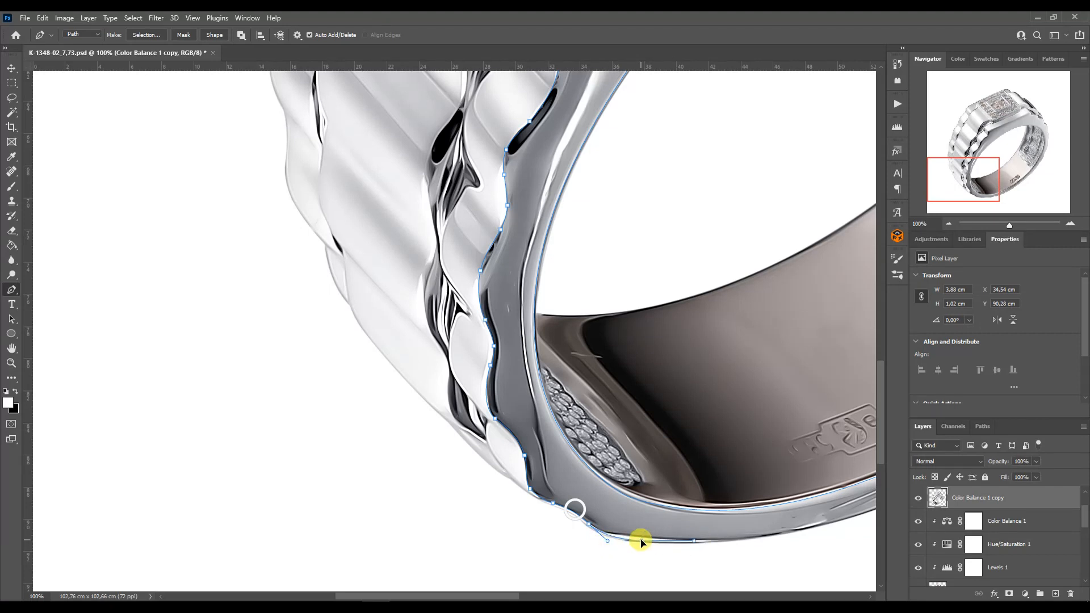
# Close the outer path along the ring's bottom edge and add anchor points to fit the curve to the metal.
pyautogui.moveTo(982, 175); pyautogui.dragTo(1005, 178)
pyautogui.click(732, 412)
pyautogui.hotkey('ctrl', 'z')
pyautogui.moveTo(431, 501); pyautogui.dragTo(462, 506)
pyautogui.click(845, 334)
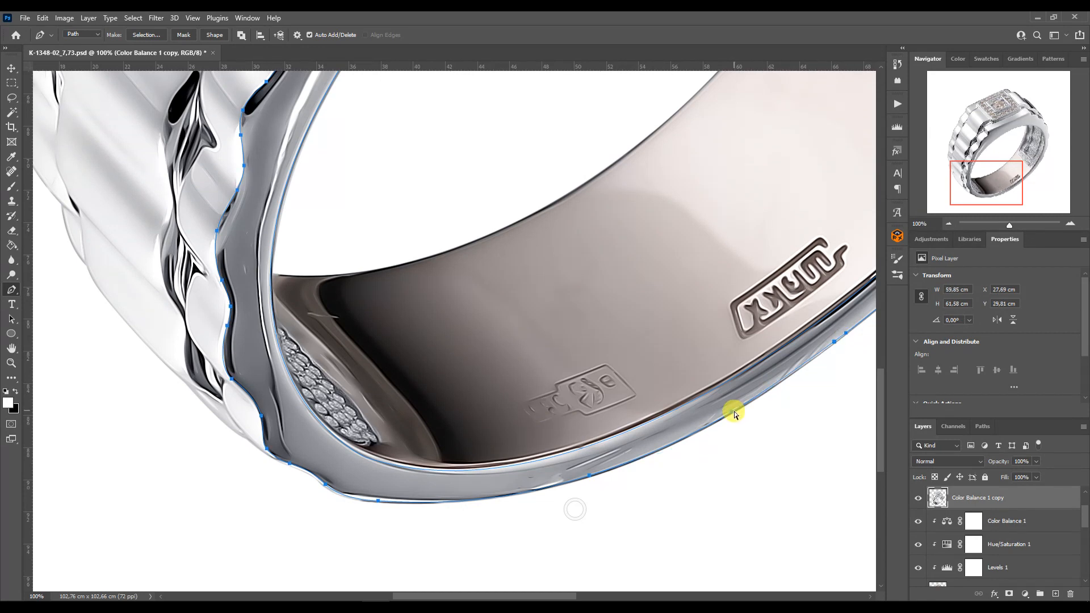
pyautogui.click(674, 444)
pyautogui.click(782, 383)
pyautogui.click(732, 411)
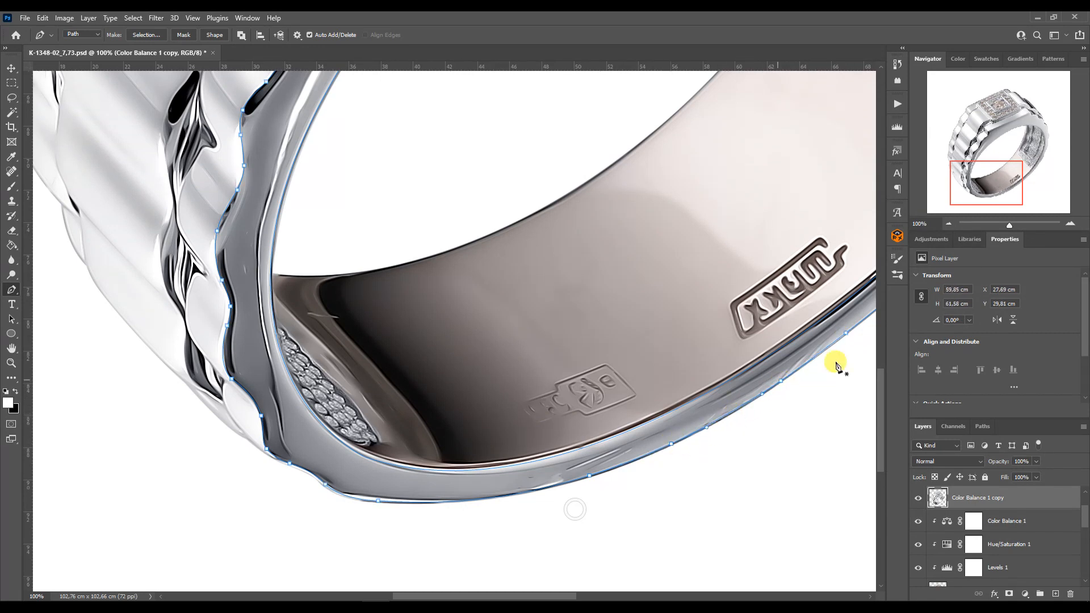
# Load the closed path around the front face as a selection and copy that area to its own layer.
pyautogui.click(948, 223)
pyautogui.click(948, 224)
pyautogui.click(948, 224)
pyautogui.click(979, 428)
pyautogui.keyDown('ctrl'); pyautogui.click(925, 443); pyautogui.keyUp('ctrl')
pyautogui.click(922, 427)
pyautogui.hotkey('ctrl', 'j')
# Open glare-parts-3 from the product parts folder and copy its open C-shaped glare piece into the ring document.
pyautogui.moveTo(208, 600)
pyautogui.click(207, 564)
pyautogui.doubleClick(652, 151)
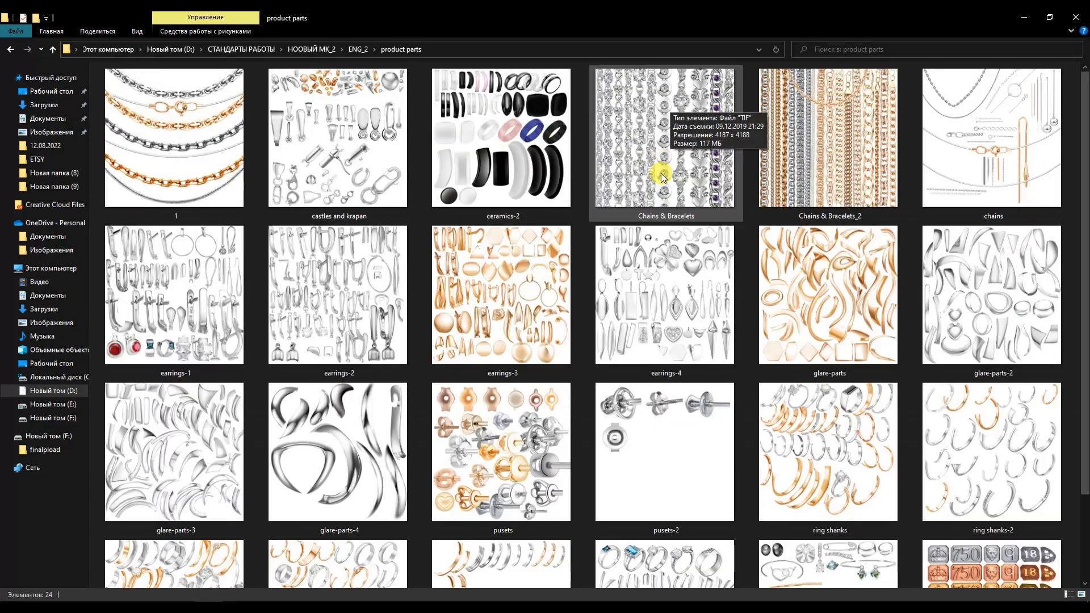
pyautogui.click(985, 375)
pyautogui.moveTo(197, 443); pyautogui.dragTo(648, 50)
pyautogui.click(11, 68)
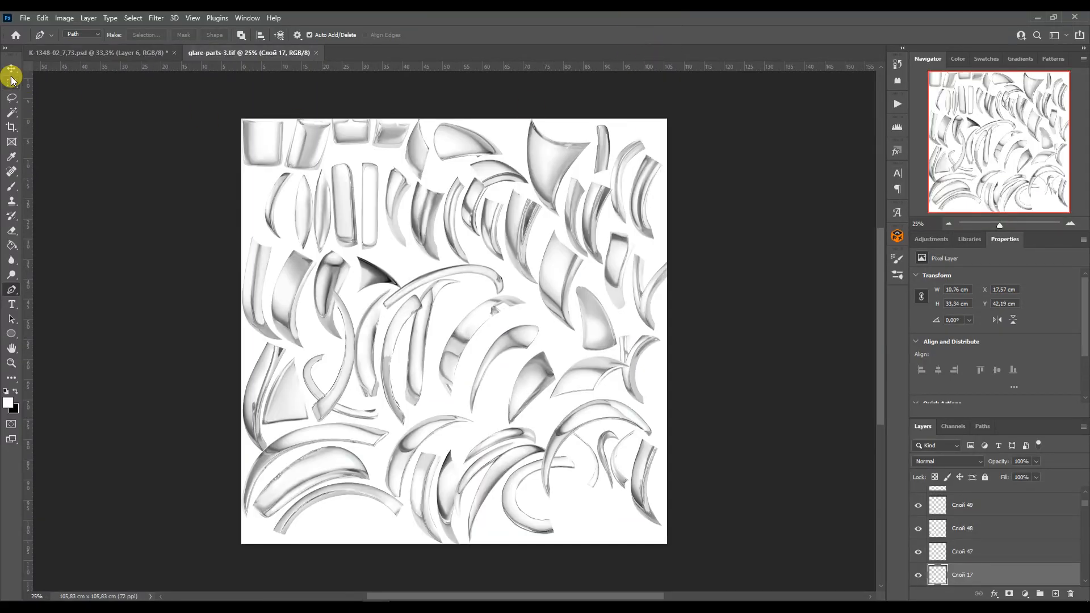
pyautogui.moveTo(460, 484); pyautogui.dragTo(652, 349)
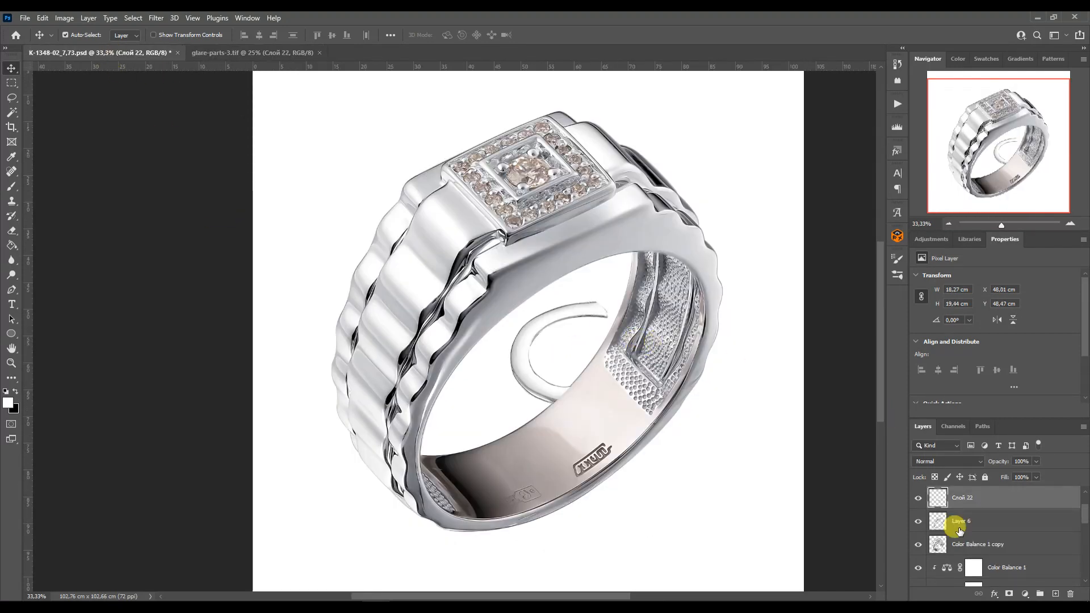
# Move the glare piece onto the ring's front face, clip a Color Balance adjustment to it and merge the two layers.
pyautogui.moveTo(569, 316); pyautogui.dragTo(575, 252)
pyautogui.click(930, 239)
pyautogui.click(936, 286)
pyautogui.keyDown('alt'); pyautogui.click(945, 509); pyautogui.keyUp('alt')
pyautogui.click(1063, 334)
pyautogui.keyDown('shift'); pyautogui.click(957, 520); pyautogui.keyUp('shift')
pyautogui.hotkey('ctrl', 'e')
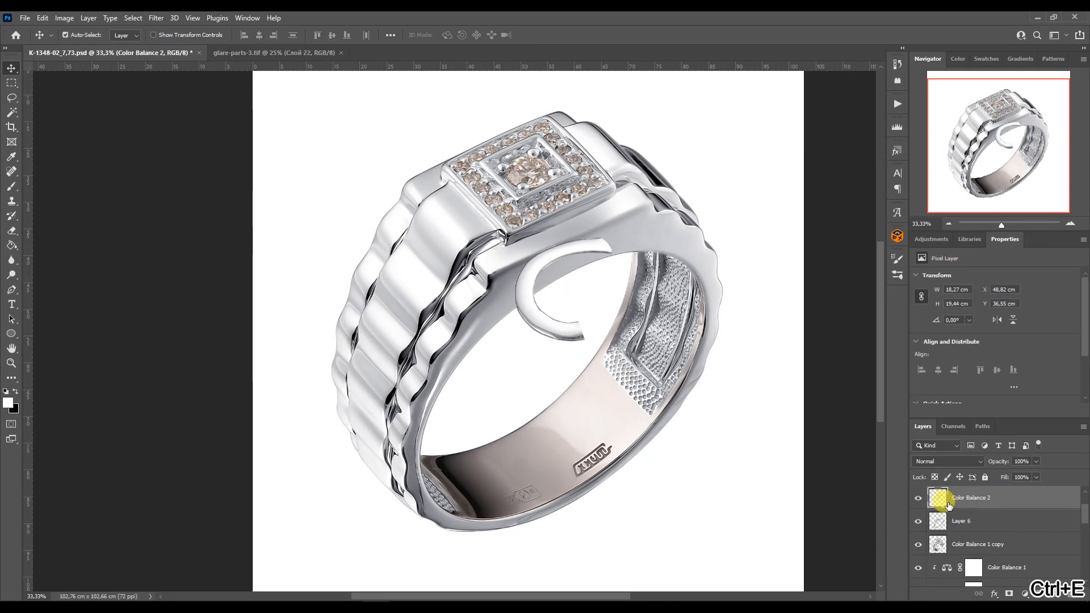
# Enlarge and position the glare piece over the upper right front face and clip it to Layer 6.
pyautogui.hotkey('ctrl', 't')
pyautogui.moveTo(641, 227); pyautogui.dragTo(557, 437)
pyautogui.moveTo(574, 335); pyautogui.dragTo(604, 455)
pyautogui.moveTo(669, 261); pyautogui.dragTo(703, 278)
pyautogui.press('Return')
pyautogui.keyDown('alt'); pyautogui.click(925, 509); pyautogui.keyUp('alt')
# Warp the clipped glare piece so its highlight follows the front face's shoulder, right side and bottom curve.
pyautogui.hotkey('ctrl', 't')
pyautogui.rightClick(653, 256)
pyautogui.click(673, 334)
pyautogui.moveTo(527, 273); pyautogui.dragTo(467, 265)
pyautogui.moveTo(596, 222); pyautogui.dragTo(598, 210)
pyautogui.moveTo(690, 210); pyautogui.dragTo(655, 162)
pyautogui.moveTo(729, 205); pyautogui.dragTo(735, 202)
pyautogui.moveTo(660, 456); pyautogui.dragTo(507, 574)
pyautogui.moveTo(521, 455); pyautogui.dragTo(396, 525)
pyautogui.moveTo(411, 274); pyautogui.dragTo(356, 271)
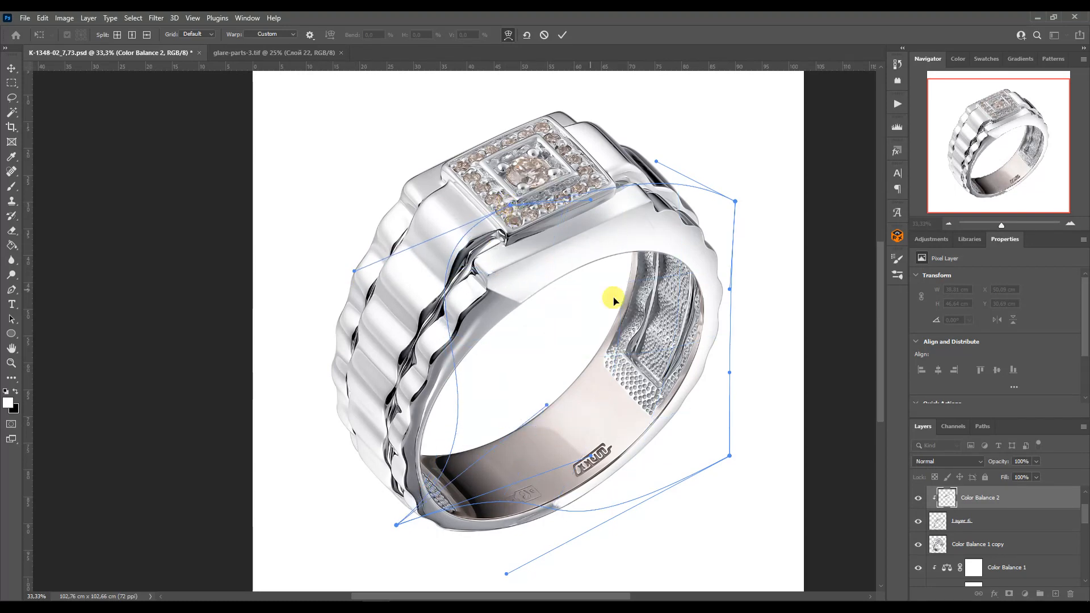
pyautogui.press('Return')
# Duplicate the glare piece, rotate it 90° counterclockwise, fit it over the left front face and clip it to Layer 6.
pyautogui.hotkey('ctrl', 'j')
pyautogui.hotkey('ctrl', 't')
pyautogui.rightClick(694, 245)
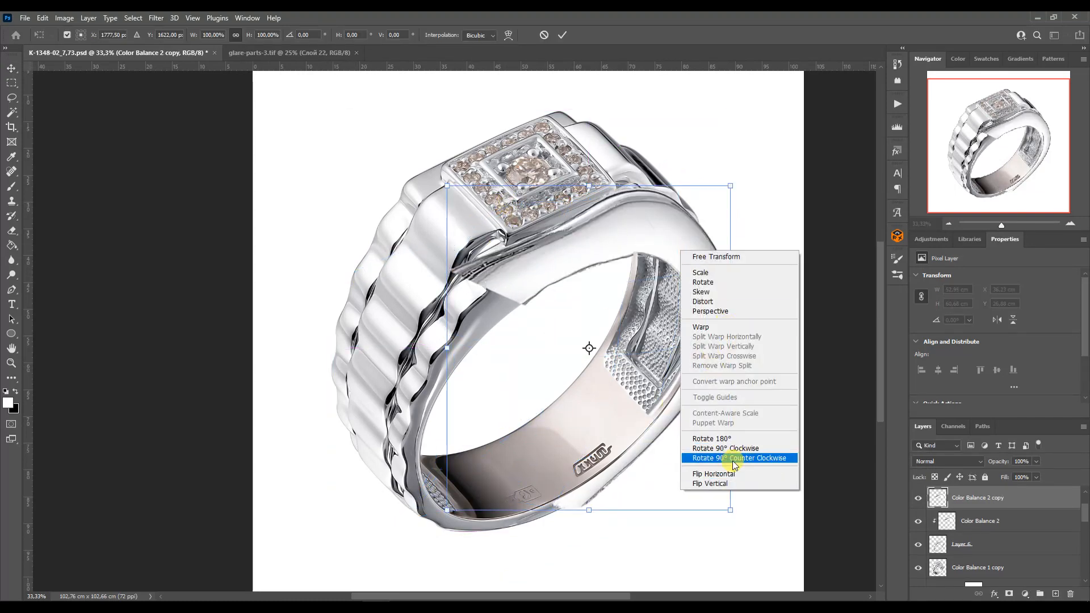
pyautogui.click(733, 461)
pyautogui.moveTo(607, 341); pyautogui.dragTo(605, 339)
pyautogui.moveTo(675, 482); pyautogui.dragTo(580, 282)
pyautogui.press('Return')
pyautogui.keyDown('alt'); pyautogui.click(946, 508); pyautogui.keyUp('alt')
pyautogui.moveTo(456, 355); pyautogui.dragTo(477, 347)
# Warp the duplicated glare piece to cover the left side of the front face from the shoulder to the bottom.
pyautogui.hotkey('ctrl', 't')
pyautogui.rightClick(593, 369)
pyautogui.click(640, 204)
pyautogui.moveTo(569, 354); pyautogui.dragTo(623, 301)
pyautogui.moveTo(471, 250); pyautogui.dragTo(379, 232)
pyautogui.moveTo(363, 256); pyautogui.dragTo(314, 242)
pyautogui.moveTo(694, 256); pyautogui.dragTo(767, 318)
pyautogui.moveTo(694, 351); pyautogui.dragTo(628, 324)
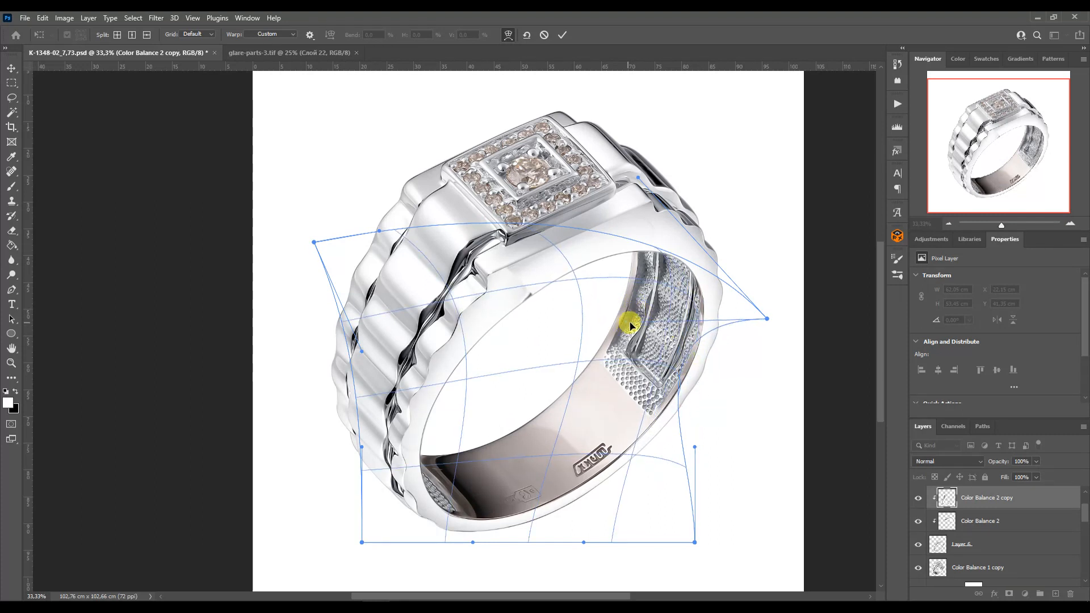
pyautogui.moveTo(544, 243); pyautogui.dragTo(576, 238)
pyautogui.moveTo(444, 329); pyautogui.dragTo(415, 329)
pyautogui.moveTo(676, 170); pyautogui.dragTo(814, 135)
pyautogui.moveTo(426, 222); pyautogui.dragTo(398, 195)
pyautogui.moveTo(628, 278)
pyautogui.mouseDown()
pyautogui.moveTo(612, 271)
pyautogui.moveTo(628, 263)
pyautogui.mouseUp()
pyautogui.press('Return')
# Soften the seam between the two glare pieces with the Eraser and merge them into one layer.
pyautogui.press('e')
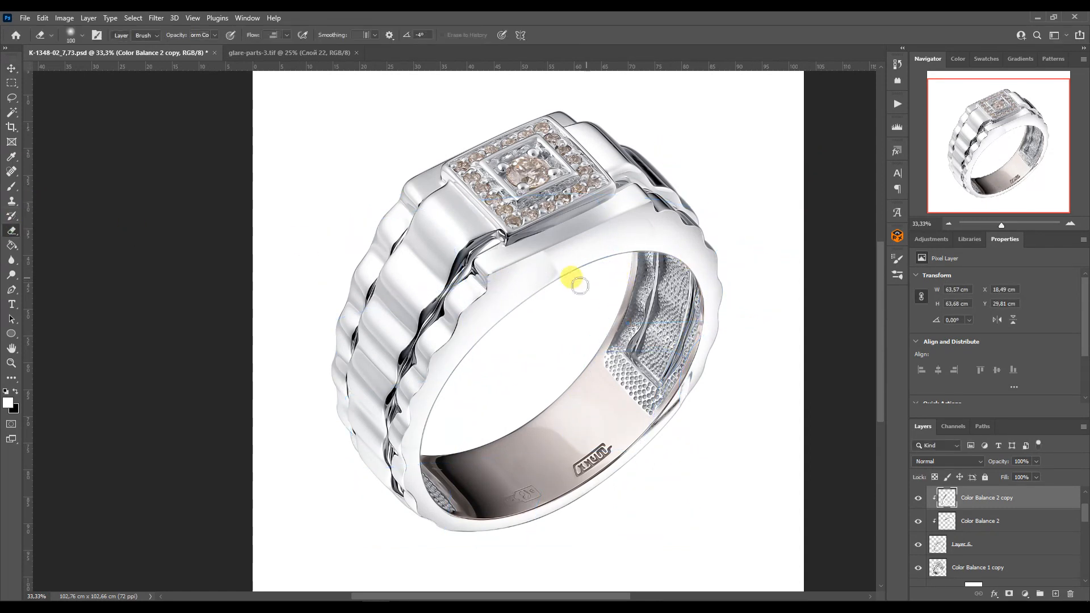
pyautogui.moveTo(567, 280); pyautogui.dragTo(602, 377)
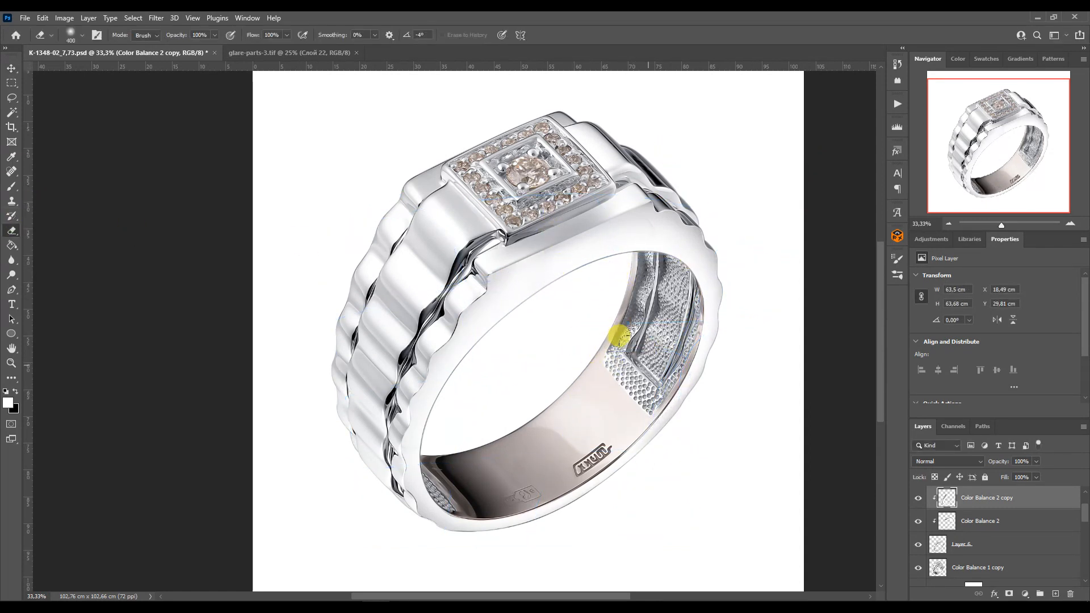
pyautogui.keyDown('shift'); pyautogui.click(954, 521); pyautogui.keyUp('shift')
pyautogui.hotkey('ctrl', 'e')
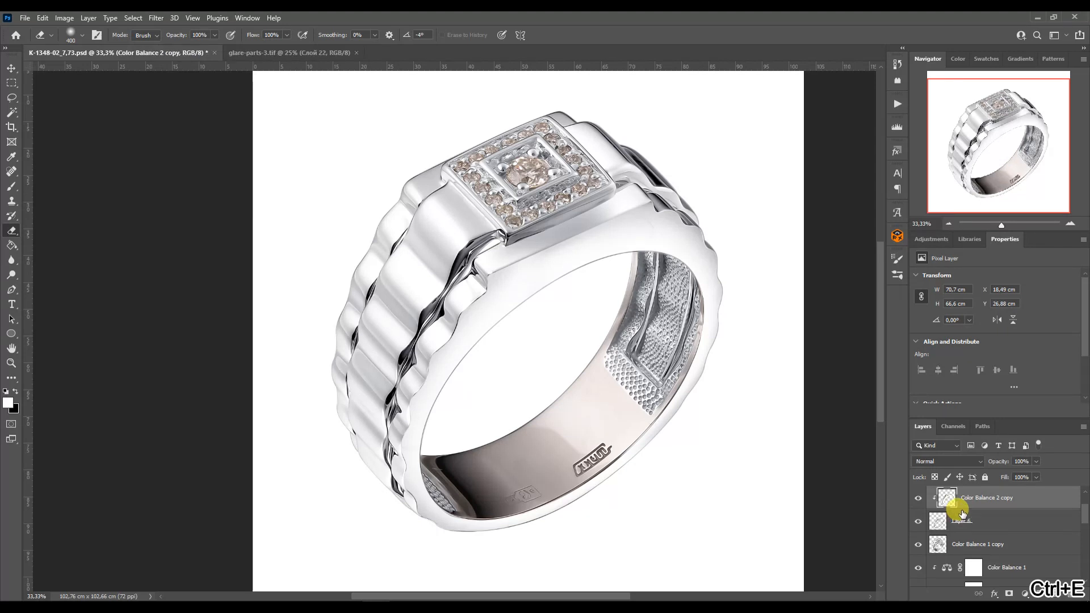
# Run the Blur Metal MAX action on the merged glare layer.
pyautogui.click(897, 104)
pyautogui.click(814, 195)
pyautogui.click(815, 570)
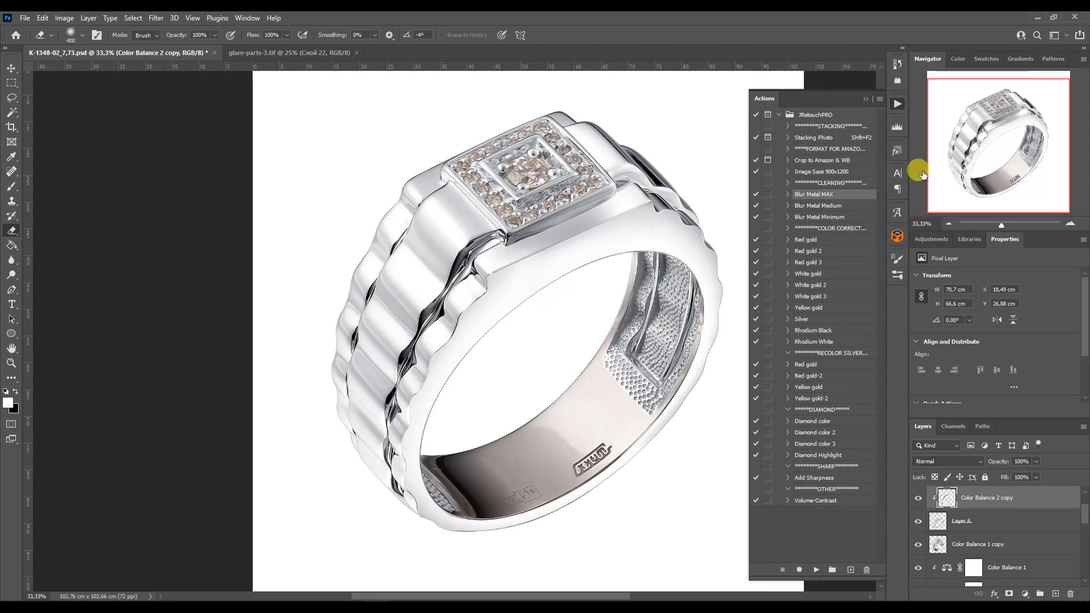
pyautogui.click(865, 99)
# Add a layer mask to Layer 6, the cut-out front face.
pyautogui.rightClick(11, 187)
pyautogui.click(63, 227)
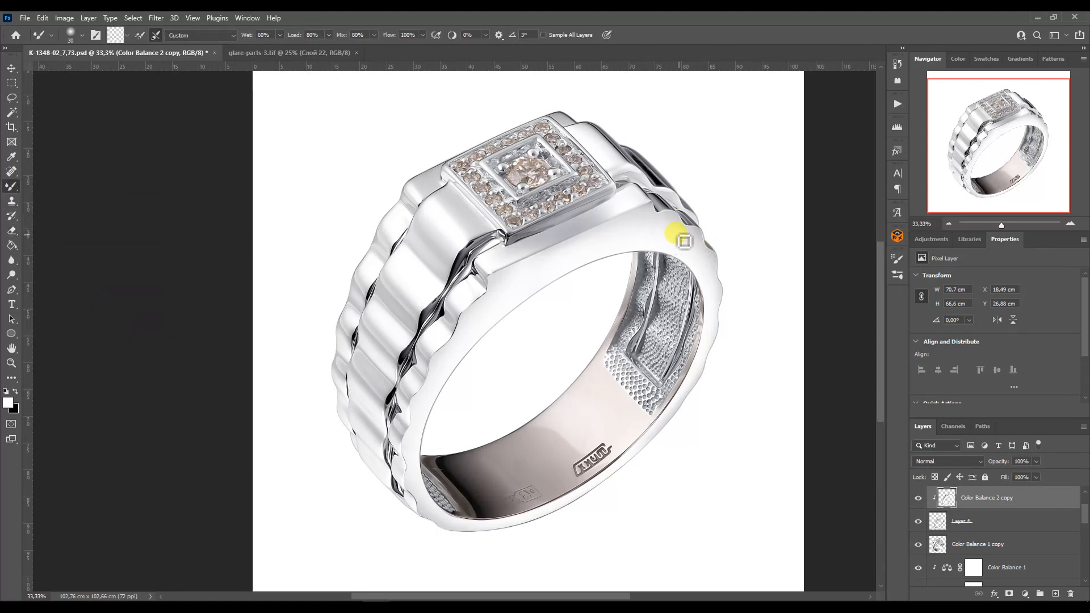
pyautogui.click(999, 520)
pyautogui.click(1009, 594)
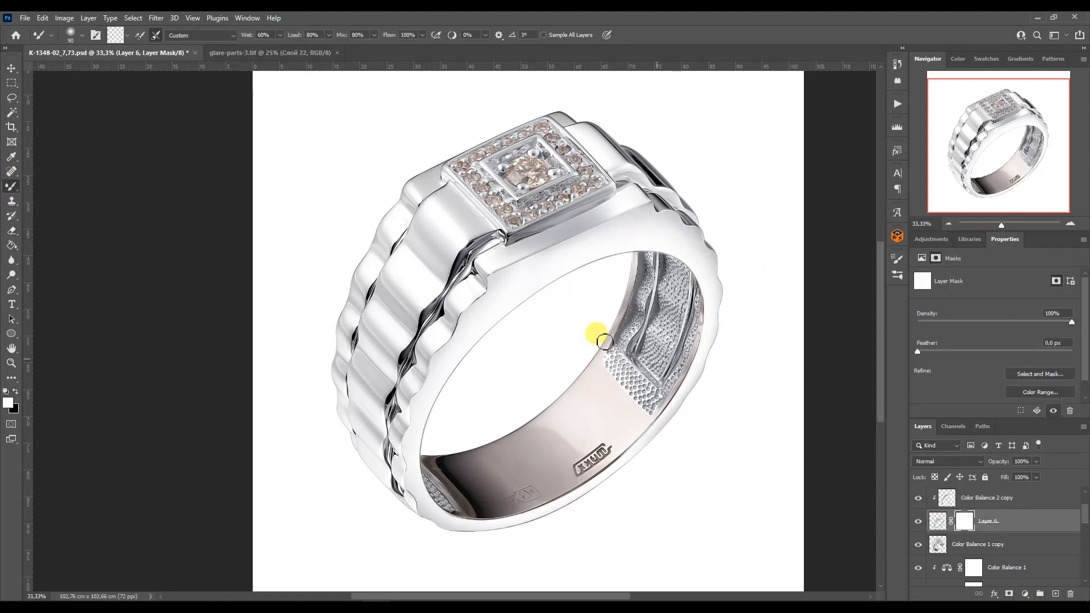
# Paint black on the Layer 6 mask with a soft brush to blend the face's top below the stone frame.
pyautogui.rightClick(11, 188)
pyautogui.click(48, 187)
pyautogui.click(1069, 223)
pyautogui.click(1070, 223)
pyautogui.click(1070, 223)
pyautogui.moveTo(981, 145); pyautogui.dragTo(1006, 122)
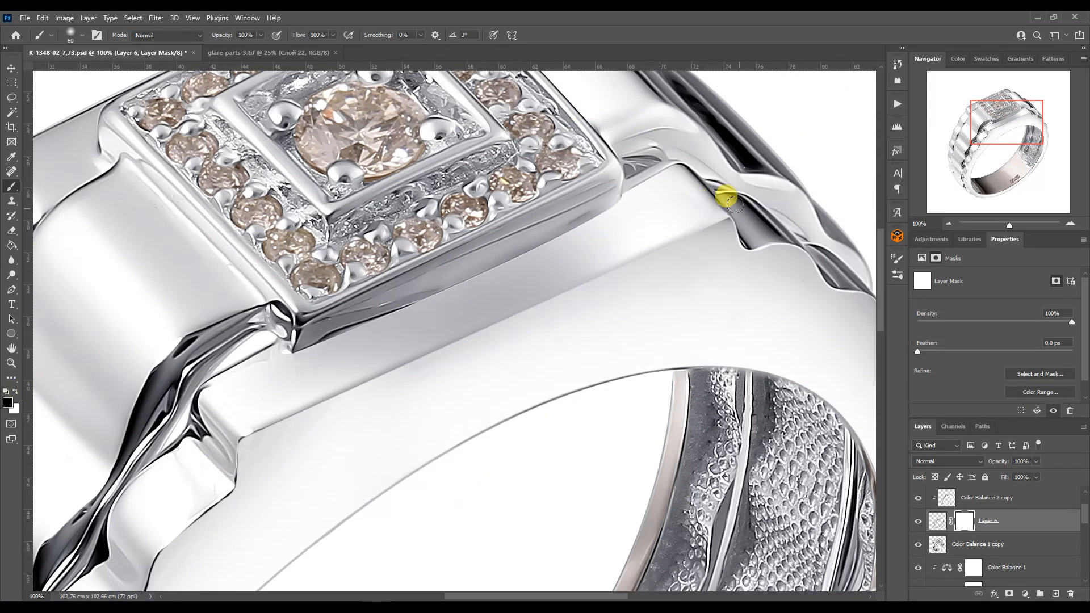
pyautogui.press(']')
pyautogui.press(']')
pyautogui.press(']')
pyautogui.moveTo(589, 211)
pyautogui.mouseDown()
pyautogui.moveTo(477, 245)
pyautogui.moveTo(636, 244)
pyautogui.mouseUp()
pyautogui.hotkey('ctrl', 'z')
pyautogui.moveTo(543, 218)
pyautogui.mouseDown()
pyautogui.moveTo(481, 243)
pyautogui.moveTo(507, 268)
pyautogui.moveTo(452, 246)
pyautogui.moveTo(402, 291)
pyautogui.mouseUp()
pyautogui.hotkey('ctrl', 'z')
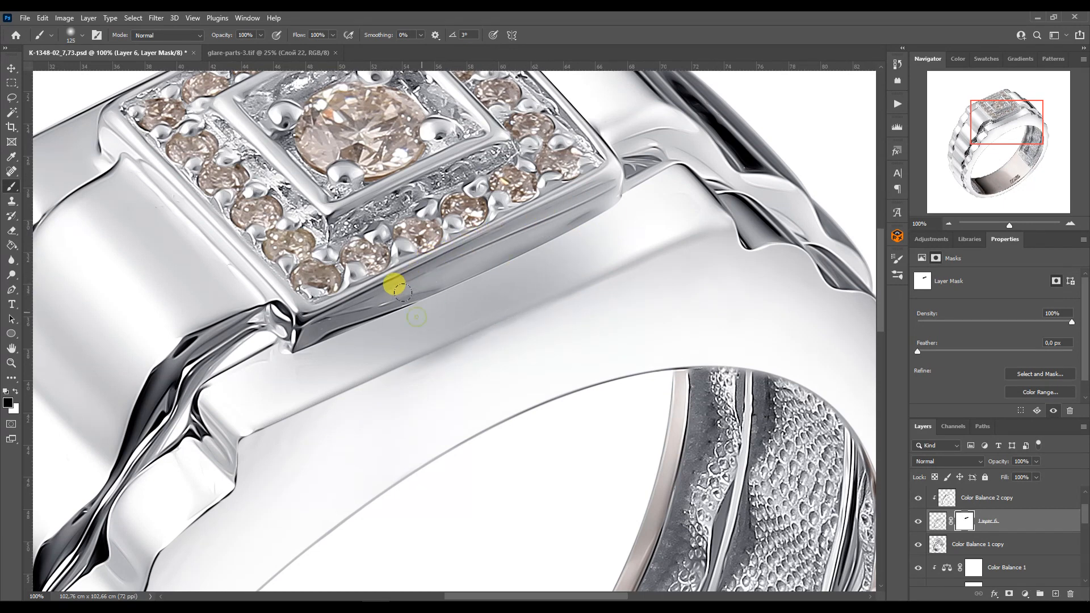
pyautogui.hotkey('ctrl', 'z')
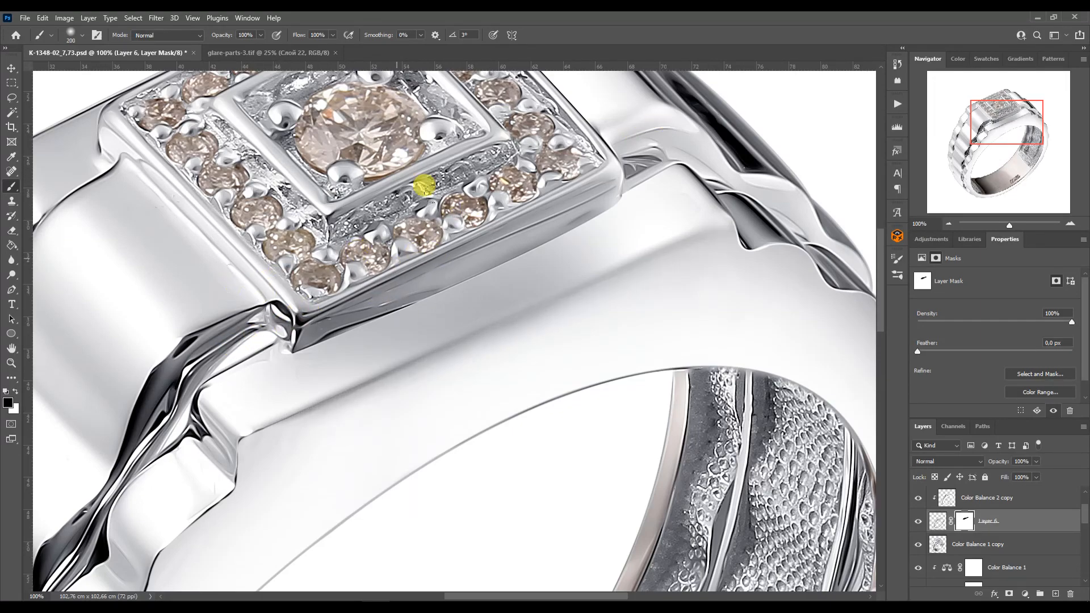
# Duplicate the Color Balance 1 copy layer and clip the duplicate to the original.
pyautogui.moveTo(977, 133); pyautogui.dragTo(1002, 112)
pyautogui.click(938, 544)
pyautogui.hotkey('ctrl', 'j')
pyautogui.hotkey('ctrl', 'alt', 'g')
# Smooth the metal along the lower side of the stone frame with the Mixer Brush.
pyautogui.rightClick(11, 186)
pyautogui.click(50, 218)
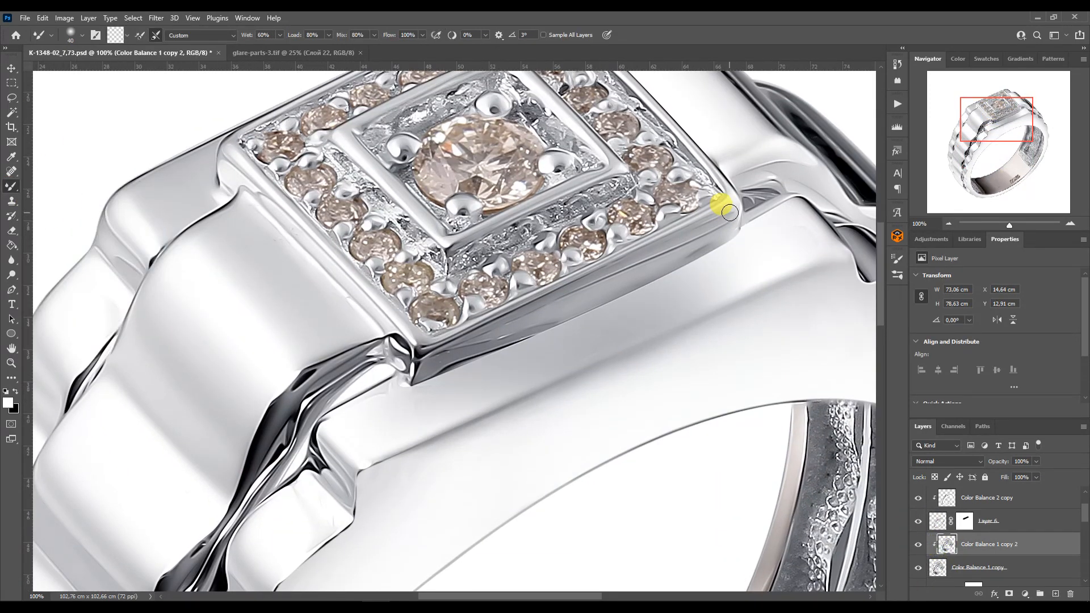
pyautogui.moveTo(721, 220); pyautogui.dragTo(481, 334)
pyautogui.moveTo(540, 305); pyautogui.dragTo(437, 371)
pyautogui.press('[')
pyautogui.press('[')
pyautogui.press('[')
pyautogui.press('[')
pyautogui.press('[')
# Brush a black contour along the opening's lower edge and the ring's outer bottom edge.
pyautogui.moveTo(1002, 111); pyautogui.dragTo(996, 154)
pyautogui.rightClick(12, 186)
pyautogui.click(51, 187)
pyautogui.press('x')
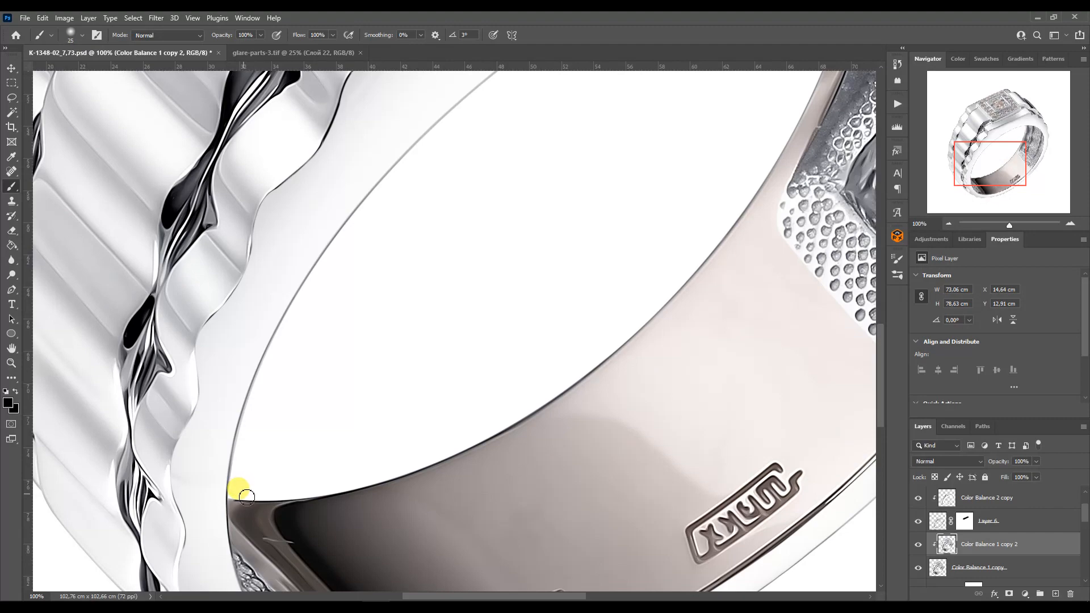
pyautogui.moveTo(991, 165)
pyautogui.mouseDown()
pyautogui.moveTo(1008, 144)
pyautogui.moveTo(988, 161)
pyautogui.moveTo(997, 186)
pyautogui.mouseUp()
pyautogui.press(']')
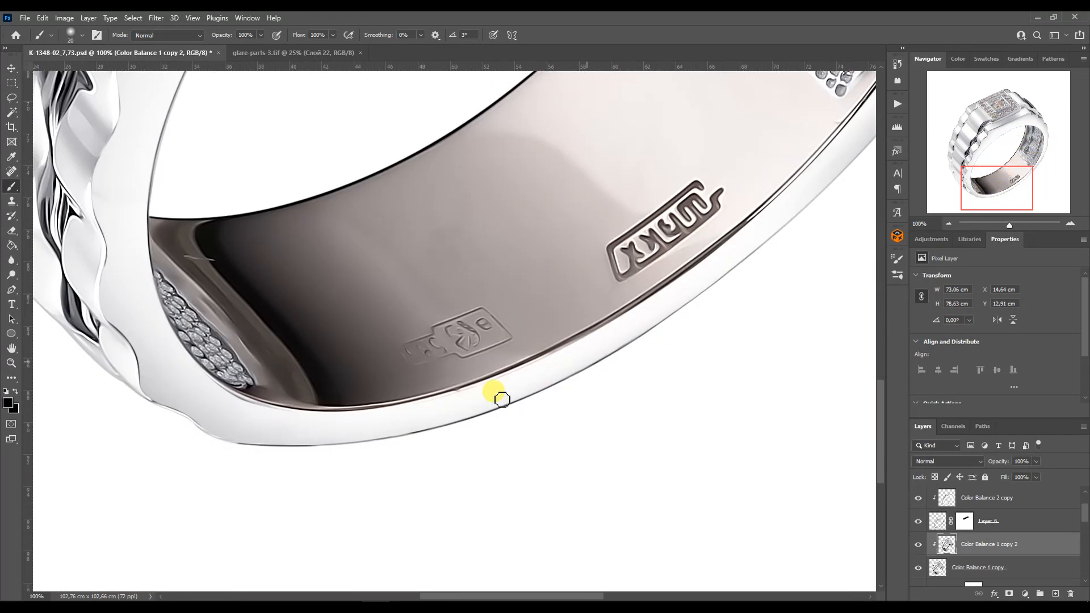
pyautogui.moveTo(258, 456)
pyautogui.mouseDown()
pyautogui.moveTo(509, 399)
pyautogui.moveTo(808, 195)
pyautogui.mouseUp()
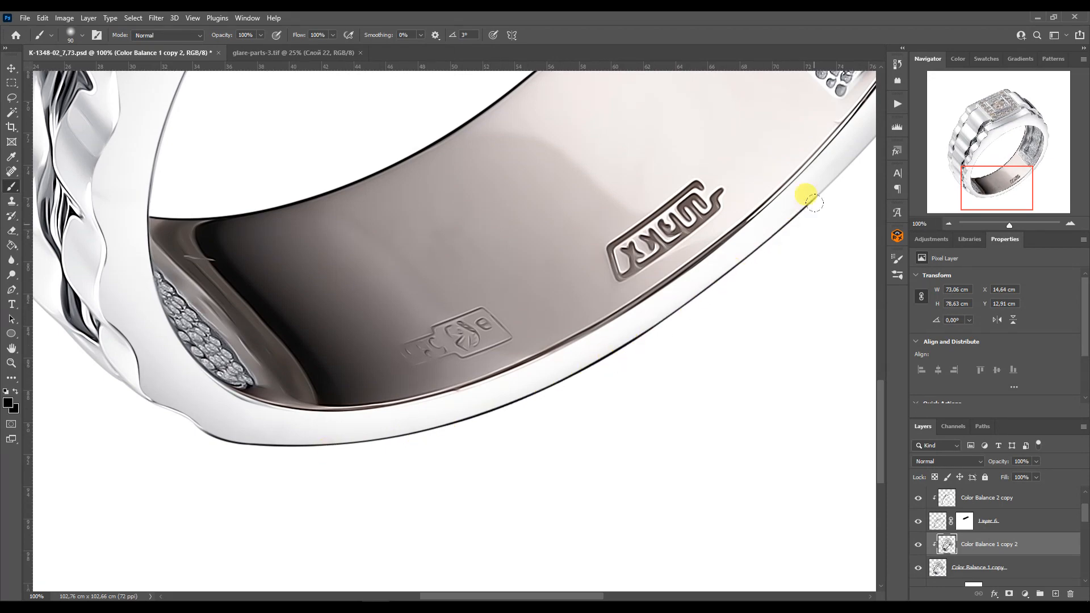
# Continue the black contour along the ring's lower right side and up the scalloped right edge.
pyautogui.moveTo(1004, 183); pyautogui.dragTo(1019, 173)
pyautogui.moveTo(707, 227); pyautogui.dragTo(803, 86)
pyautogui.moveTo(1019, 180); pyautogui.dragTo(1041, 156)
pyautogui.moveTo(566, 400); pyautogui.dragTo(665, 122)
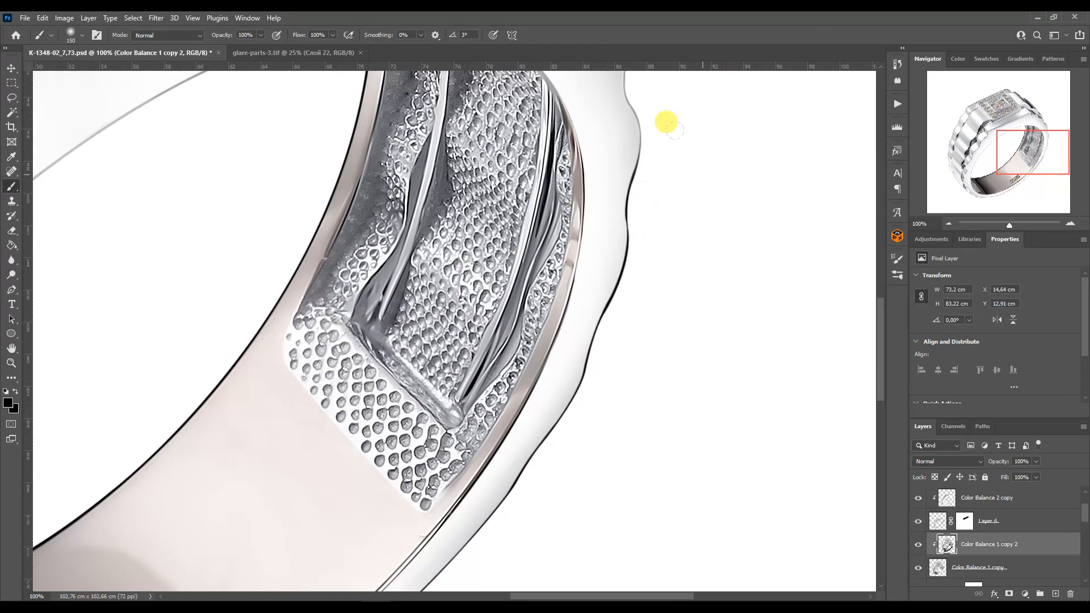
pyautogui.click(1032, 130)
pyautogui.press(']')
# Sample a grey from the ring and brush it along the opening's upper left edge.
pyautogui.moveTo(1022, 126)
pyautogui.mouseDown()
pyautogui.moveTo(1000, 128)
pyautogui.moveTo(978, 161)
pyautogui.moveTo(975, 143)
pyautogui.mouseUp()
pyautogui.keyDown('alt'); pyautogui.click(392, 139); pyautogui.keyUp('alt')
pyautogui.press('[')
pyautogui.press('[')
pyautogui.press('[')
pyautogui.press('[')
pyautogui.moveTo(461, 321)
pyautogui.mouseDown()
pyautogui.moveTo(568, 203)
pyautogui.moveTo(769, 72)
pyautogui.mouseUp()
pyautogui.moveTo(449, 358)
pyautogui.mouseDown()
pyautogui.moveTo(377, 505)
pyautogui.moveTo(362, 568)
pyautogui.mouseUp()
# Extend the grey contour down to the opening's lower left corner and along its upper edge below the stone frame.
pyautogui.moveTo(951, 170); pyautogui.dragTo(937, 183)
pyautogui.press('[')
pyautogui.press('[')
pyautogui.press('[')
pyautogui.press('[')
pyautogui.press('[')
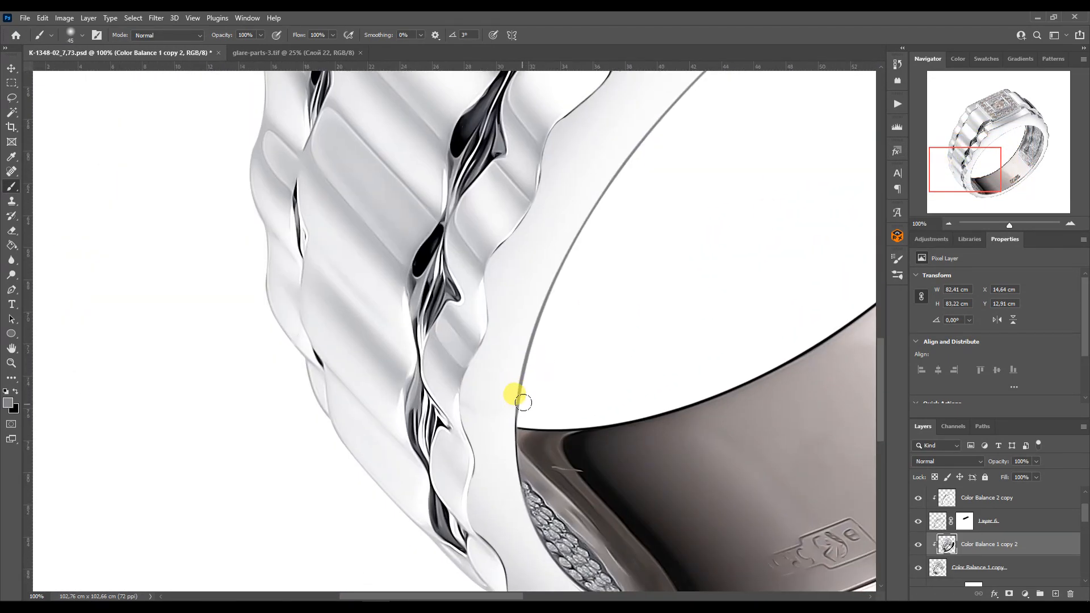
pyautogui.click(988, 140)
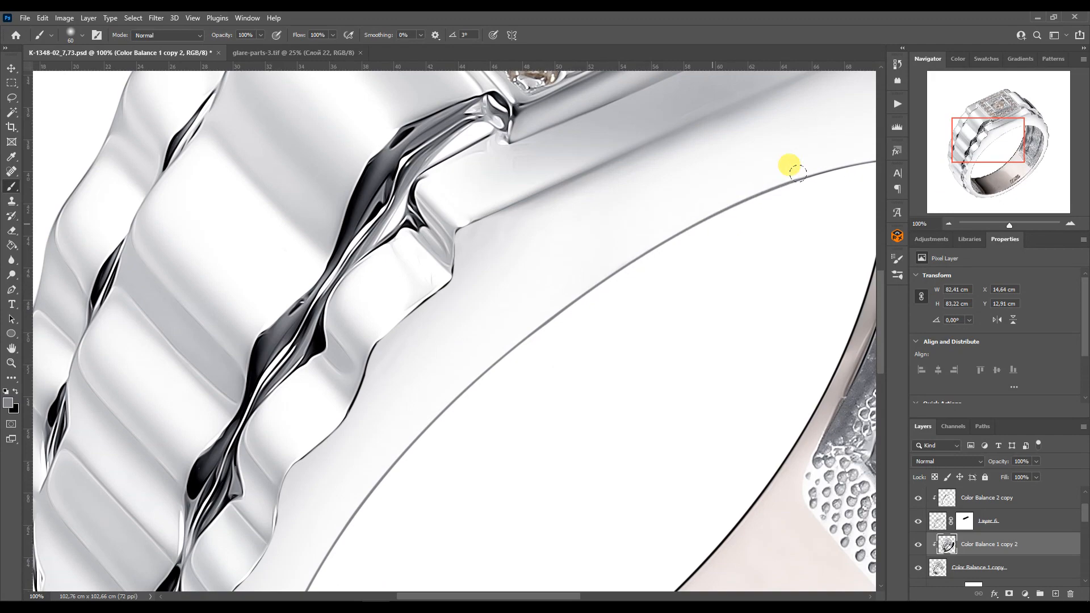
pyautogui.click(1010, 128)
pyautogui.press(']')
pyautogui.press(']')
pyautogui.press(']')
pyautogui.click(980, 165)
pyautogui.click(948, 225)
pyautogui.click(948, 224)
pyautogui.click(948, 224)
pyautogui.moveTo(984, 169); pyautogui.dragTo(981, 148)
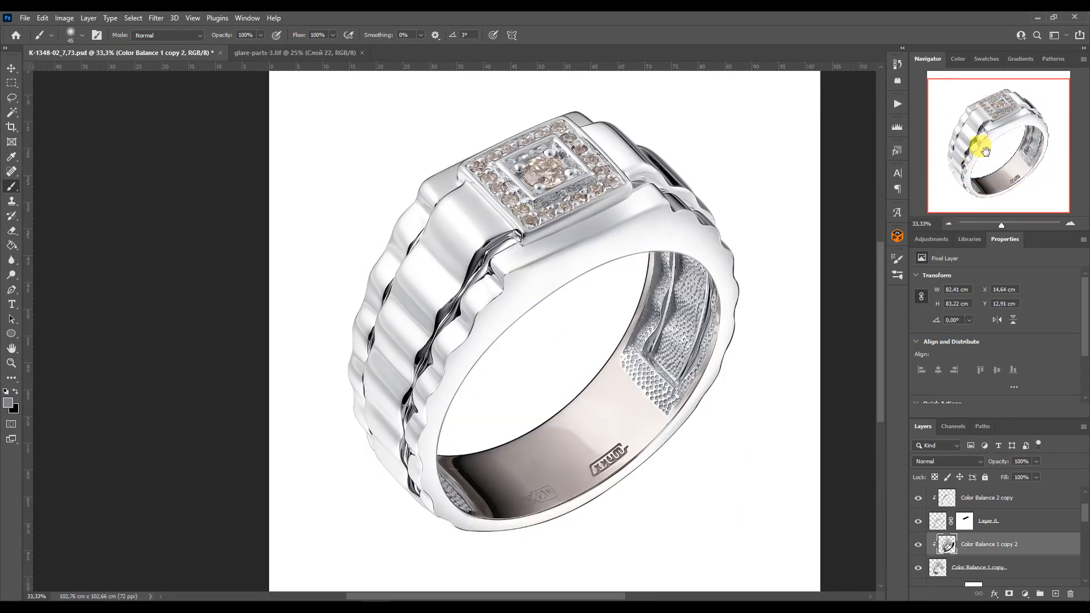
# Smooth the uppermost small link beside the front face with the Mixer Brush.
pyautogui.rightClick(11, 186)
pyautogui.click(57, 222)
pyautogui.click(1070, 224)
pyautogui.click(1070, 224)
pyautogui.click(1070, 224)
pyautogui.click(1070, 224)
pyautogui.click(978, 137)
pyautogui.press(']')
pyautogui.moveTo(590, 224)
pyautogui.mouseDown()
pyautogui.moveTo(566, 240)
pyautogui.moveTo(614, 270)
pyautogui.mouseUp()
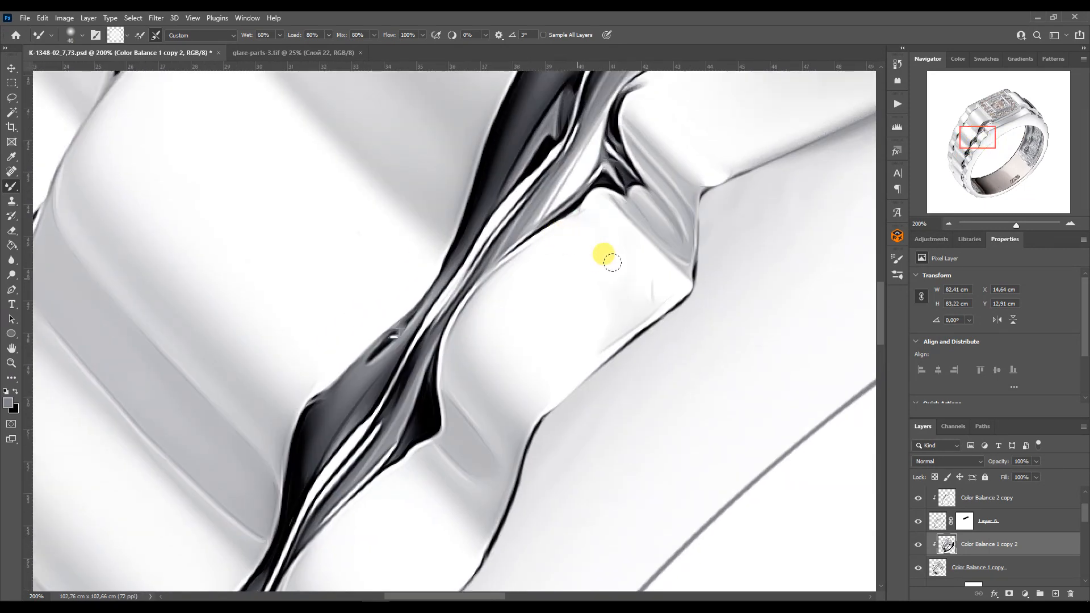
# Clean up the small link's upper edge near the dark groove with a smaller Mixer Brush.
pyautogui.click(978, 127)
pyautogui.press('[')
pyautogui.press('[')
pyautogui.press('[')
pyautogui.moveTo(606, 223)
pyautogui.mouseDown()
pyautogui.moveTo(563, 239)
pyautogui.moveTo(517, 287)
pyautogui.moveTo(536, 251)
pyautogui.moveTo(601, 218)
pyautogui.mouseUp()
pyautogui.press(']')
pyautogui.press('[')
# Blend the shoulder surface below the stone frame's lower corner with the Mixer Brush.
pyautogui.moveTo(976, 126); pyautogui.dragTo(982, 130)
pyautogui.press(']')
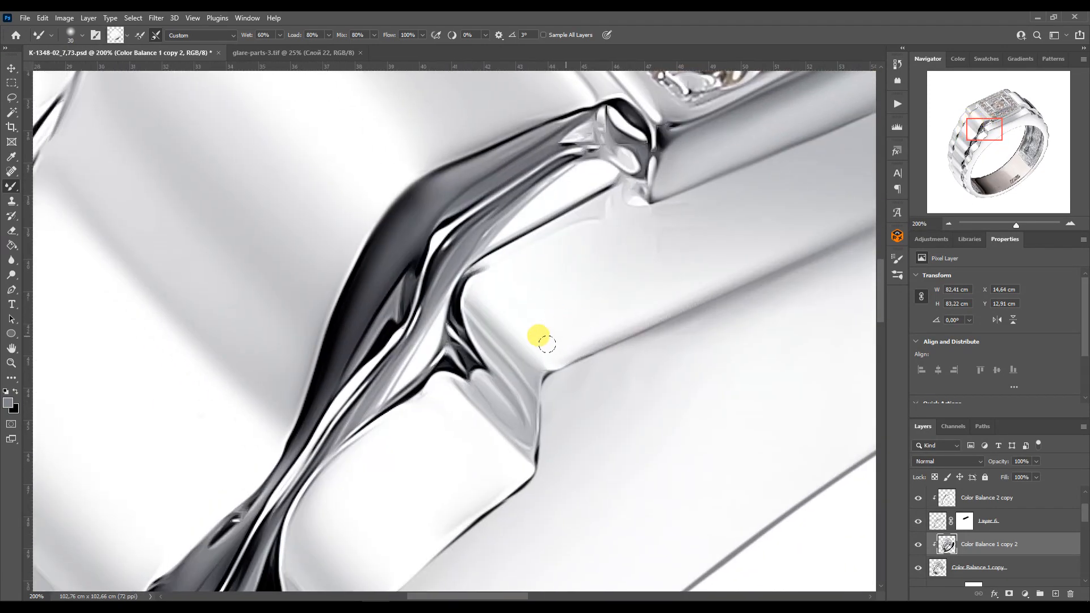
pyautogui.moveTo(521, 260)
pyautogui.mouseDown()
pyautogui.moveTo(613, 262)
pyautogui.moveTo(649, 226)
pyautogui.mouseUp()
pyautogui.moveTo(716, 200)
pyautogui.mouseDown()
pyautogui.moveTo(705, 187)
pyautogui.moveTo(754, 161)
pyautogui.moveTo(750, 170)
pyautogui.mouseUp()
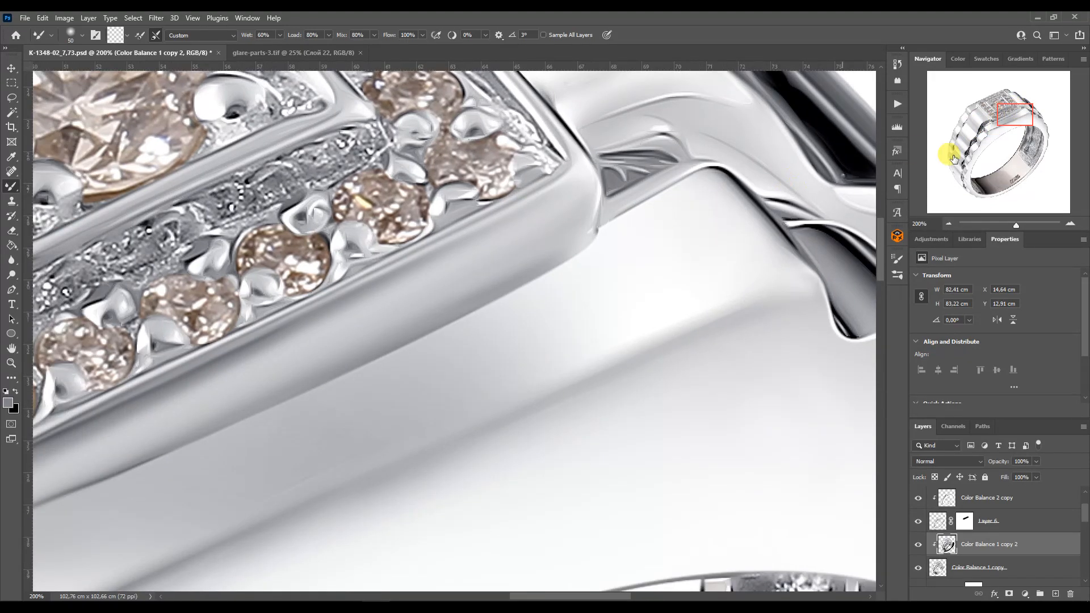
# Smooth the large side links along the upper stretch of the dark central groove with the Mixer Brush.
pyautogui.moveTo(953, 159); pyautogui.dragTo(970, 142)
pyautogui.moveTo(578, 339)
pyautogui.mouseDown()
pyautogui.moveTo(676, 243)
pyautogui.moveTo(654, 216)
pyautogui.mouseUp()
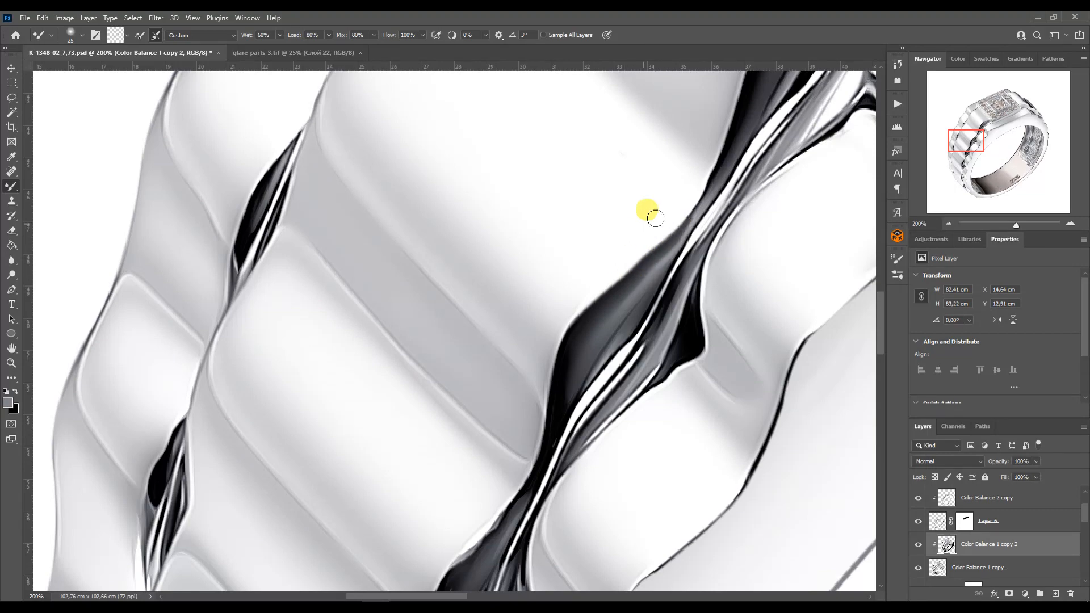
pyautogui.moveTo(971, 135); pyautogui.dragTo(972, 141)
pyautogui.press('[')
pyautogui.moveTo(652, 255); pyautogui.dragTo(673, 237)
pyautogui.moveTo(972, 147); pyautogui.dragTo(967, 151)
pyautogui.moveTo(562, 373)
pyautogui.mouseDown()
pyautogui.moveTo(603, 296)
pyautogui.moveTo(618, 291)
pyautogui.mouseUp()
# Blend the lower side links beside the dark groove with the Mixer Brush, adjusting its size.
pyautogui.moveTo(975, 145); pyautogui.dragTo(970, 150)
pyautogui.press(']')
pyautogui.press(']')
pyautogui.press(']')
pyautogui.press(']')
pyautogui.moveTo(614, 363); pyautogui.dragTo(604, 392)
pyautogui.press(']')
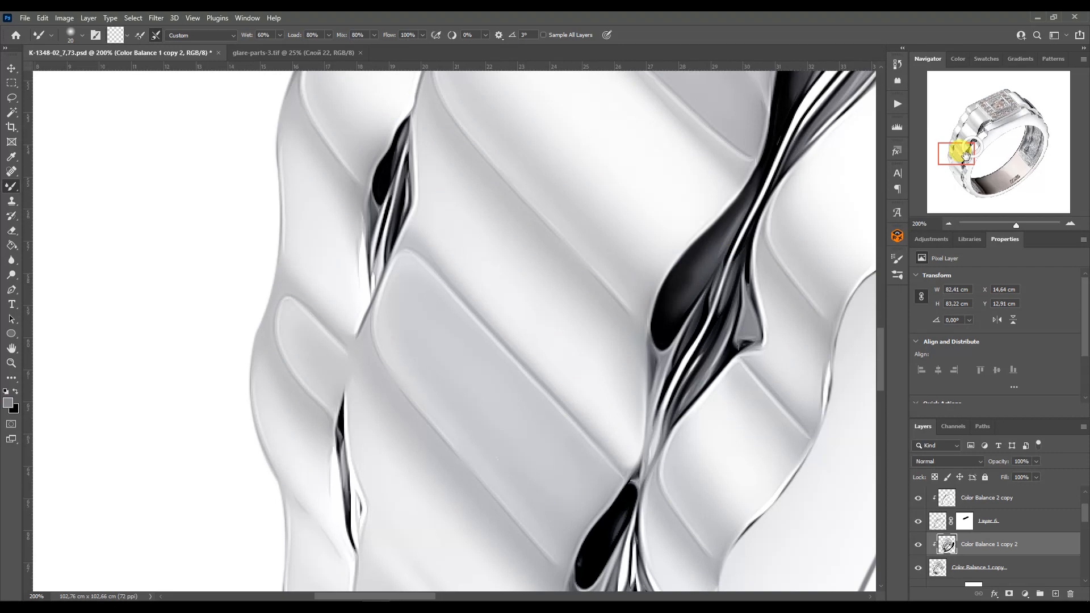
pyautogui.moveTo(956, 151); pyautogui.dragTo(952, 163)
pyautogui.moveTo(626, 377); pyautogui.dragTo(631, 411)
# Smooth the small outer links on the ring's far left edge with a smaller Mixer Brush.
pyautogui.moveTo(952, 162); pyautogui.dragTo(949, 148)
pyautogui.press('[')
pyautogui.press('[')
pyautogui.moveTo(517, 250)
pyautogui.mouseDown()
pyautogui.moveTo(553, 286)
pyautogui.moveTo(539, 313)
pyautogui.moveTo(535, 265)
pyautogui.mouseUp()
pyautogui.moveTo(540, 334); pyautogui.dragTo(550, 303)
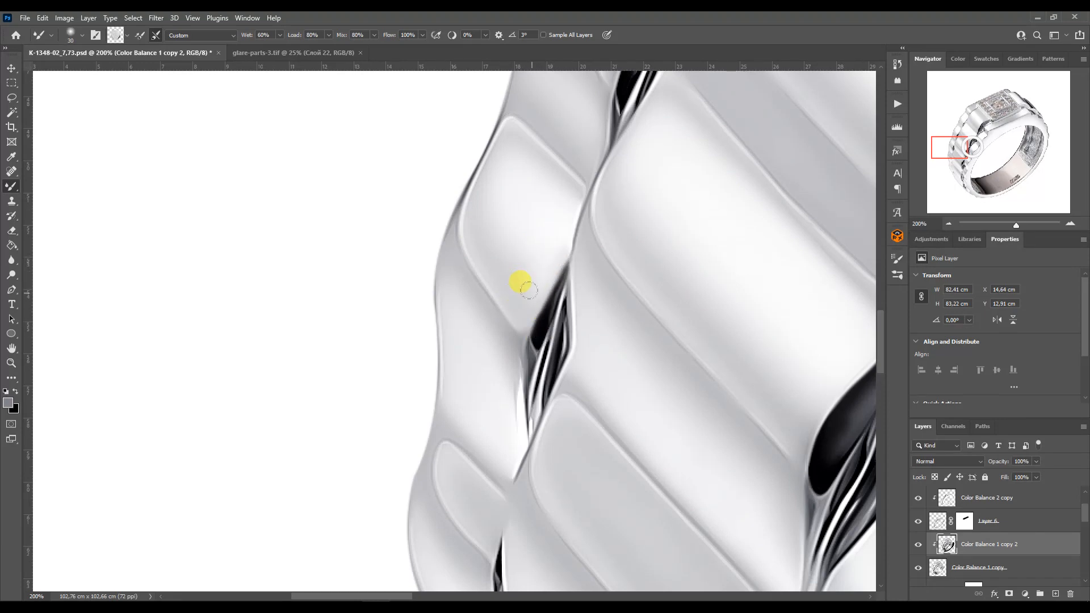
# Undo the last stroke and smooth the narrow recess between the two uppermost outer links with the Mixer Brush.
pyautogui.moveTo(954, 141); pyautogui.dragTo(956, 127)
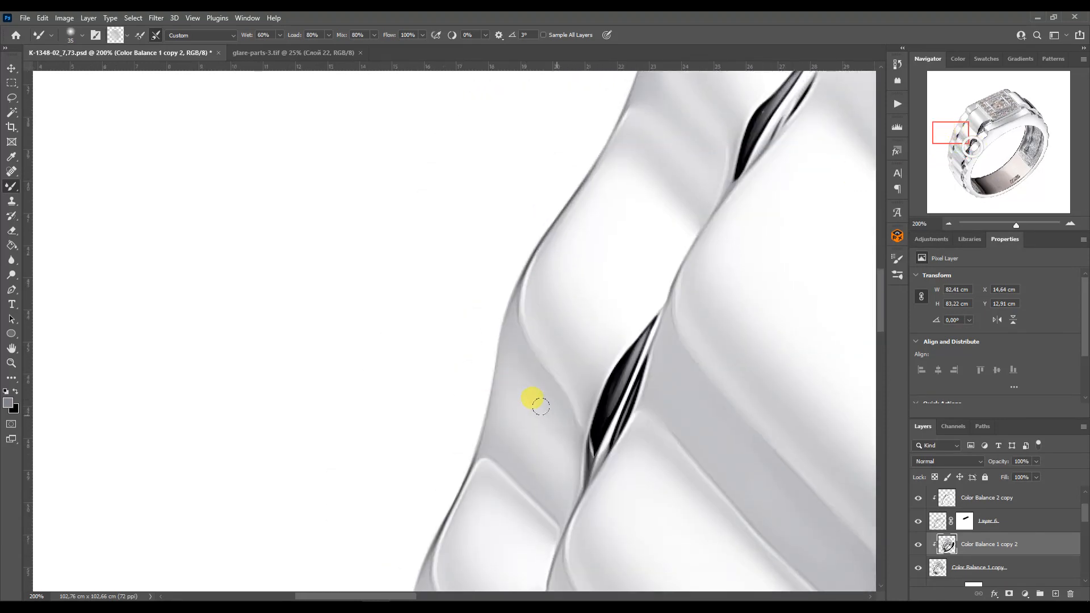
pyautogui.click(965, 112)
pyautogui.hotkey('ctrl', 'z')
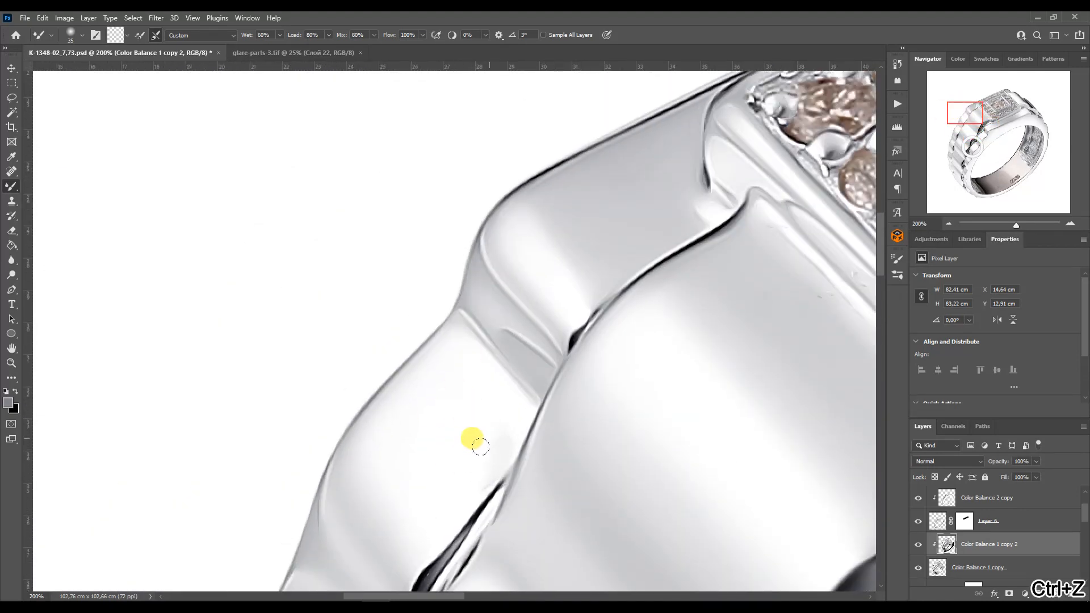
pyautogui.press(']')
pyautogui.moveTo(482, 307); pyautogui.dragTo(501, 362)
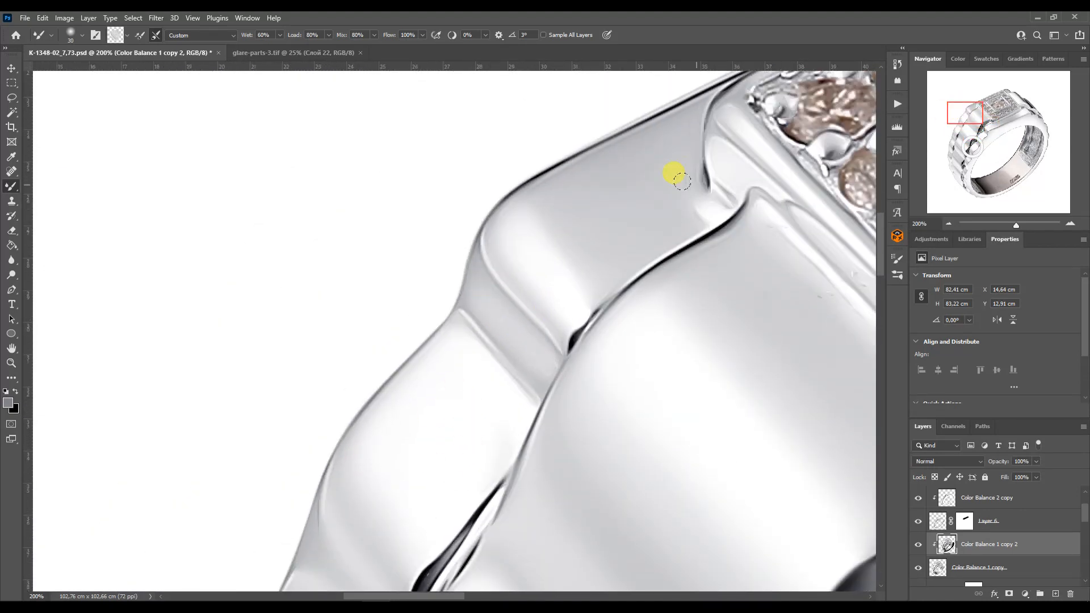
pyautogui.press(']')
# Smooth the metal prongs around the central stone with the Mixer Brush.
pyautogui.moveTo(974, 113); pyautogui.dragTo(990, 107)
pyautogui.press(']')
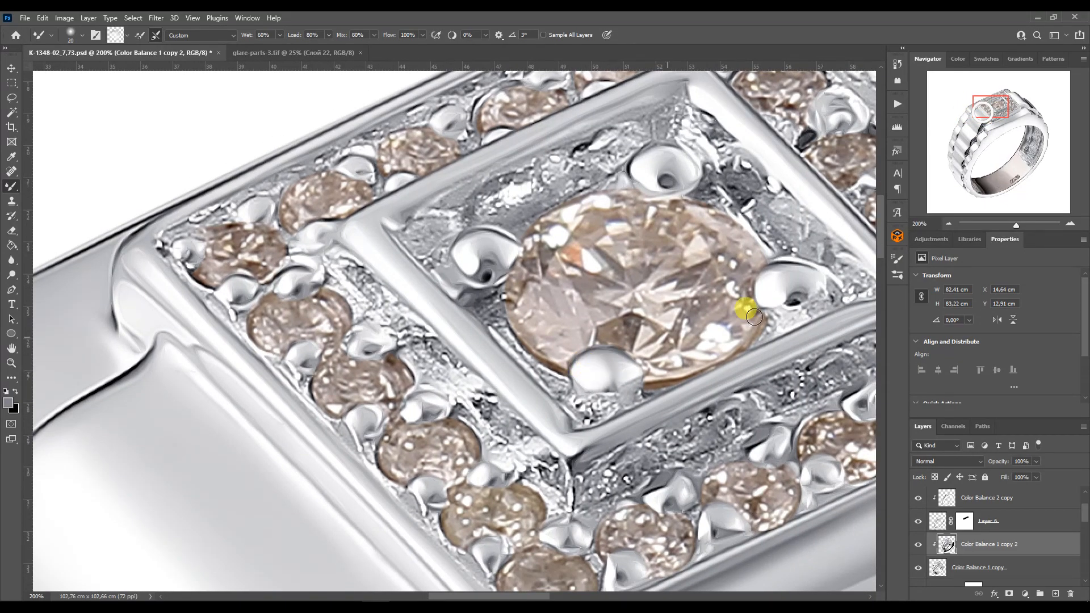
pyautogui.moveTo(656, 166); pyautogui.dragTo(665, 183)
pyautogui.moveTo(470, 261); pyautogui.dragTo(485, 250)
# Smooth the right shoulder beside the stone frame and blend away its thin contour lines with the Mixer Brush.
pyautogui.moveTo(1007, 139)
pyautogui.mouseDown()
pyautogui.moveTo(966, 114)
pyautogui.moveTo(937, 153)
pyautogui.moveTo(949, 166)
pyautogui.mouseUp()
pyautogui.press('[')
pyautogui.moveTo(1073, 141); pyautogui.dragTo(1020, 106)
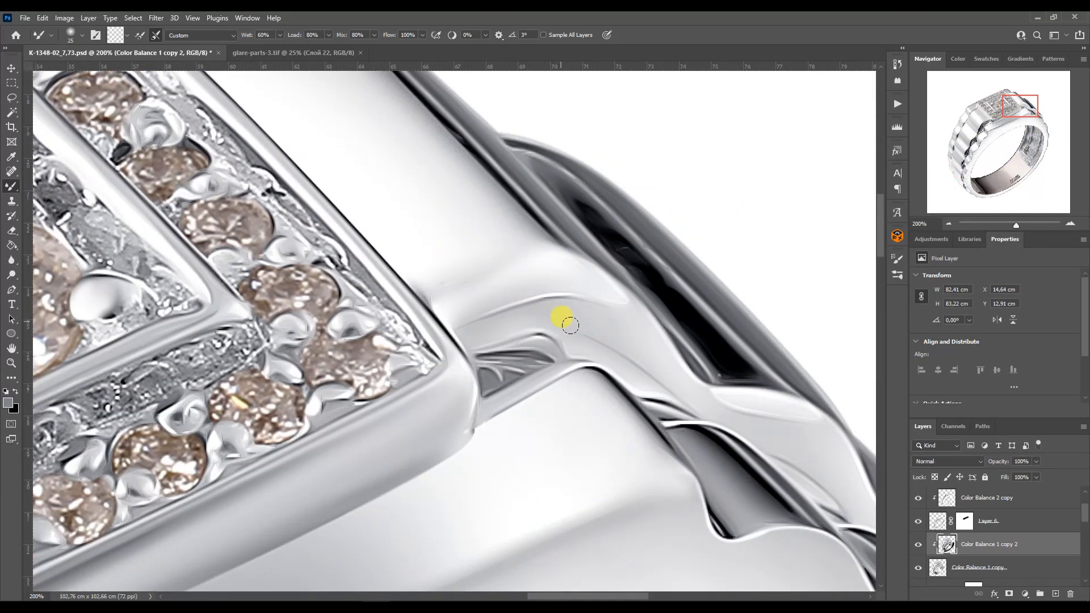
pyautogui.moveTo(631, 353)
pyautogui.mouseDown()
pyautogui.moveTo(712, 341)
pyautogui.moveTo(582, 200)
pyautogui.moveTo(628, 236)
pyautogui.moveTo(562, 178)
pyautogui.moveTo(810, 437)
pyautogui.mouseUp()
pyautogui.press(']')
pyautogui.press(']')
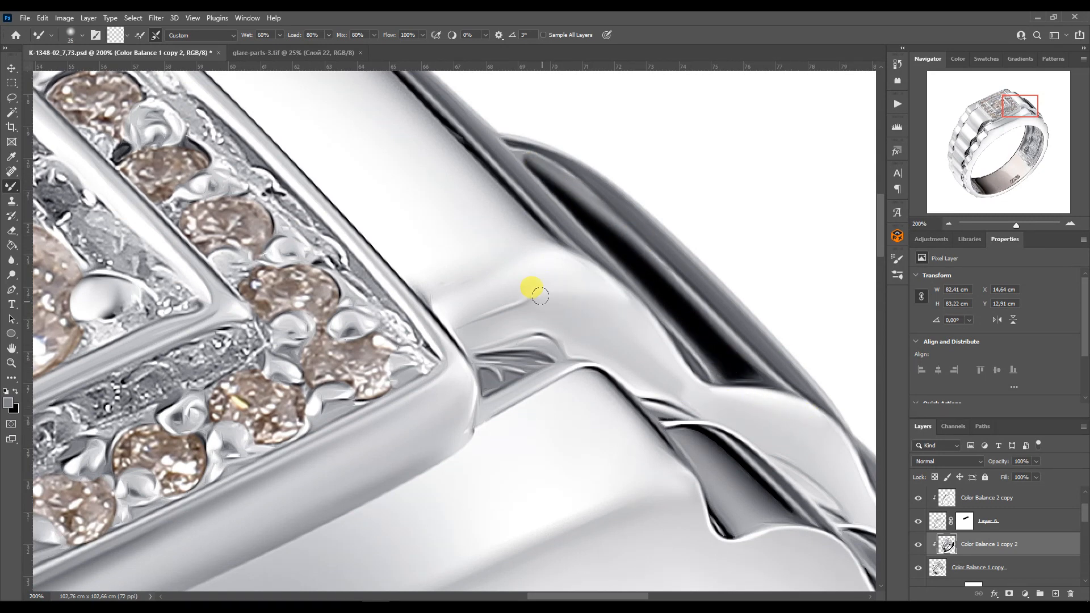
pyautogui.moveTo(540, 295); pyautogui.dragTo(468, 314)
pyautogui.press('[')
# Open ring shanks-3.tif and bring a polished shank part into the ring document over the inner band.
pyautogui.moveTo(1020, 106)
pyautogui.mouseDown()
pyautogui.moveTo(1031, 112)
pyautogui.moveTo(1012, 97)
pyautogui.moveTo(995, 132)
pyautogui.mouseUp()
pyautogui.click(948, 223)
pyautogui.click(949, 223)
pyautogui.click(948, 224)
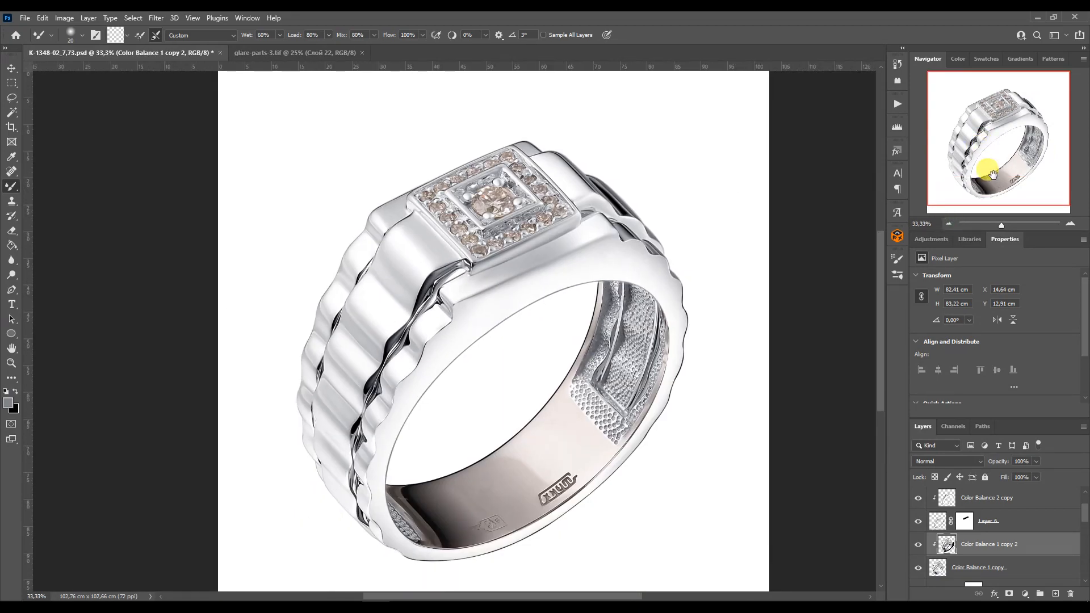
pyautogui.click(12, 68)
pyautogui.click(350, 573)
pyautogui.moveTo(211, 600)
pyautogui.click(212, 562)
pyautogui.click(371, 523)
pyautogui.moveTo(236, 511); pyautogui.dragTo(642, 56)
pyautogui.moveTo(439, 252); pyautogui.dragTo(566, 428)
# Scale and position the shank part over the inner band and clip it to Layer 5.
pyautogui.hotkey('ctrl', 't')
pyautogui.moveTo(592, 484); pyautogui.dragTo(720, 540)
pyautogui.moveTo(710, 238); pyautogui.dragTo(736, 264)
pyautogui.moveTo(660, 352); pyautogui.dragTo(649, 344)
pyautogui.press('Return')
pyautogui.keyDown('alt'); pyautogui.click(947, 509); pyautogui.keyUp('alt')
pyautogui.moveTo(592, 462)
pyautogui.mouseDown()
pyautogui.moveTo(590, 476)
pyautogui.moveTo(591, 464)
pyautogui.mouseUp()
pyautogui.hotkey('ctrl', 't')
pyautogui.moveTo(714, 241); pyautogui.dragTo(737, 256)
pyautogui.moveTo(586, 454); pyautogui.dragTo(589, 470)
pyautogui.press('Return')
# Warp the shank part so that it follows the curve of the ring's inner band.
pyautogui.hotkey('ctrl', 't')
pyautogui.rightClick(567, 421)
pyautogui.click(605, 258)
pyautogui.moveTo(371, 495); pyautogui.dragTo(380, 473)
pyautogui.moveTo(475, 590); pyautogui.dragTo(451, 555)
pyautogui.moveTo(579, 590); pyautogui.dragTo(565, 572)
pyautogui.moveTo(684, 496); pyautogui.dragTo(650, 468)
pyautogui.moveTo(684, 401); pyautogui.dragTo(703, 391)
pyautogui.moveTo(684, 307); pyautogui.dragTo(688, 276)
pyautogui.moveTo(579, 307); pyautogui.dragTo(567, 295)
pyautogui.moveTo(525, 352); pyautogui.dragTo(514, 387)
pyautogui.hotkey('ctrl', 'z')
pyautogui.moveTo(434, 373); pyautogui.dragTo(432, 383)
pyautogui.moveTo(380, 474); pyautogui.dragTo(384, 461)
pyautogui.moveTo(650, 468)
pyautogui.mouseDown()
pyautogui.moveTo(625, 452)
pyautogui.moveTo(642, 463)
pyautogui.mouseUp()
pyautogui.press('Return')
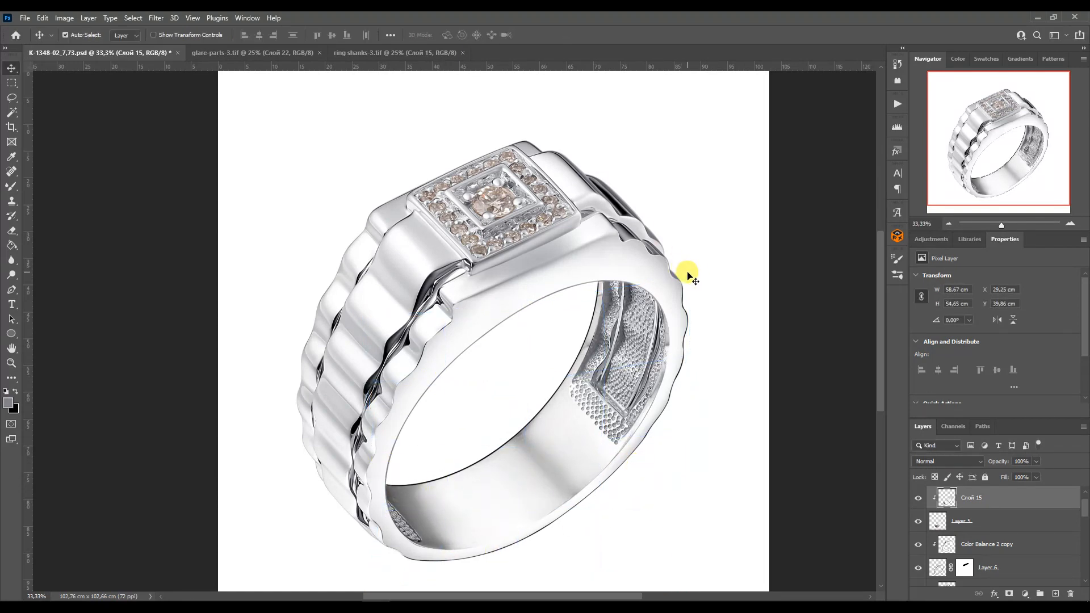
# Add Hue/Saturation and Color Balance adjustment layers clipped to the shank part.
pyautogui.click(11, 230)
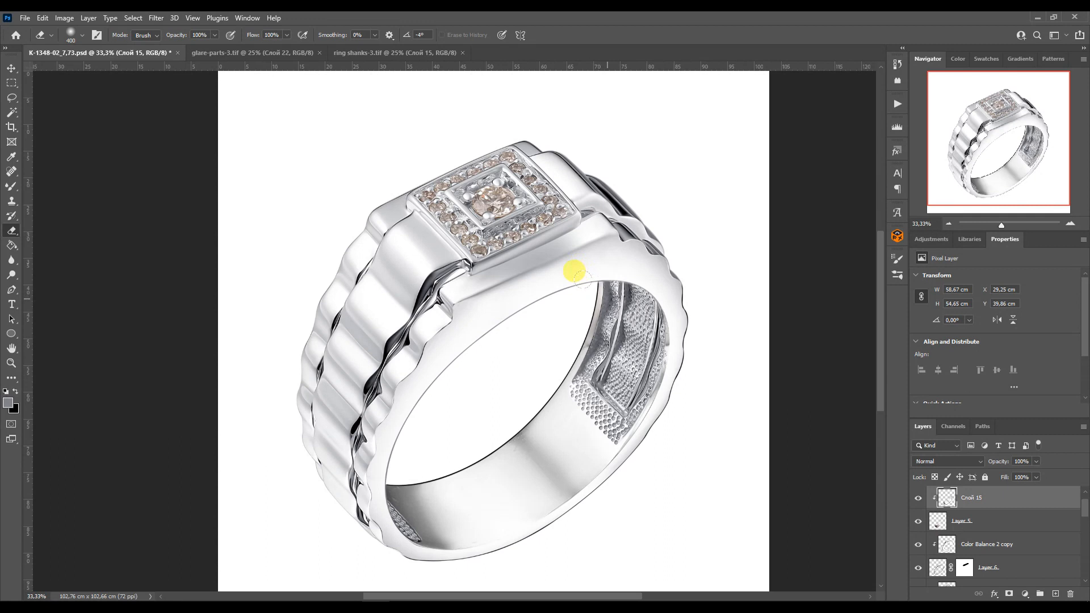
pyautogui.click(931, 239)
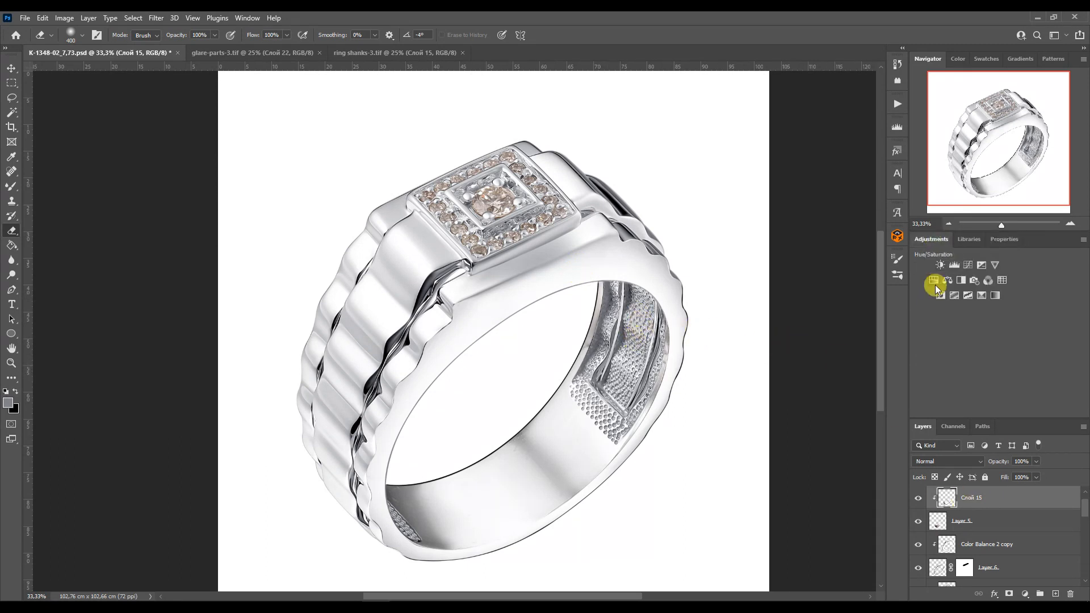
pyautogui.click(934, 281)
pyautogui.click(931, 239)
pyautogui.click(946, 280)
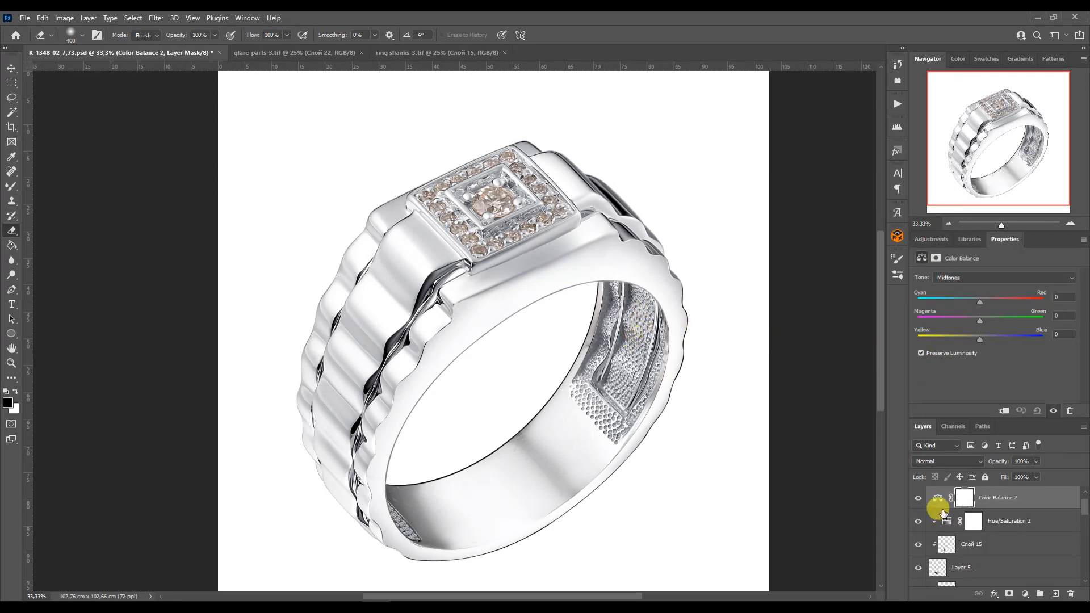
pyautogui.keyDown('shift'); pyautogui.click(949, 520); pyautogui.keyUp('shift')
pyautogui.keyDown('alt'); pyautogui.click(937, 504); pyautogui.keyUp('alt')
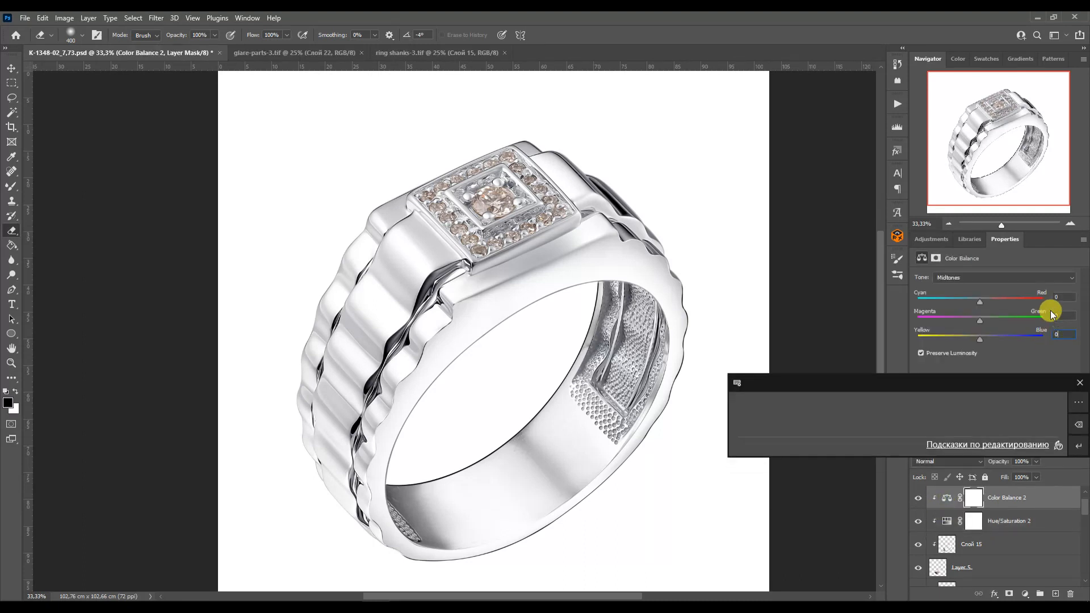
# Add a Levels adjustment layer for the shank part with input black at 41 and white at 253.
pyautogui.click(931, 239)
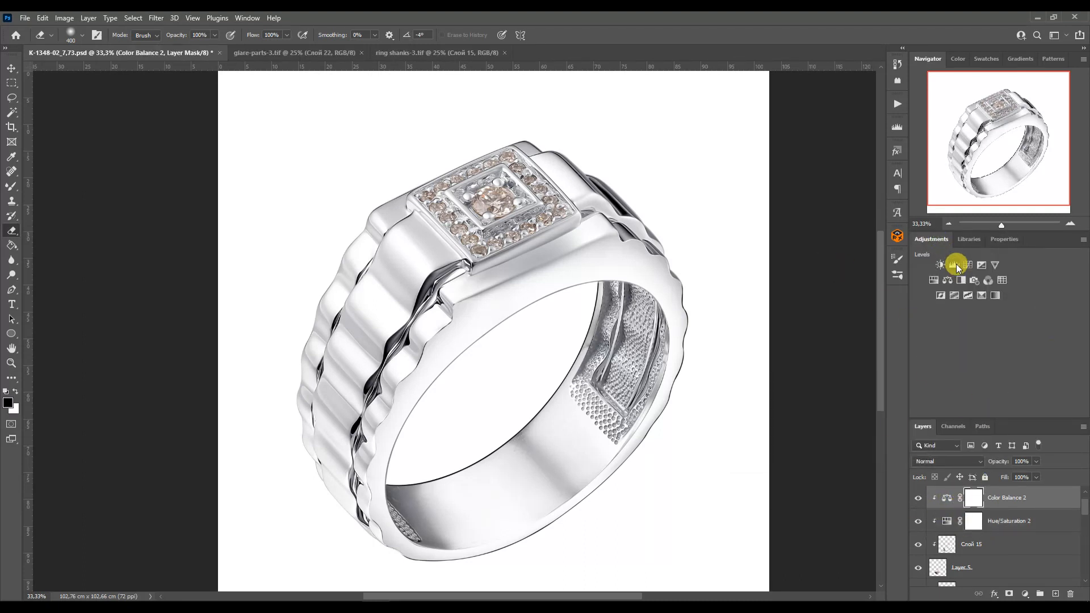
pyautogui.click(935, 263)
pyautogui.moveTo(1074, 360); pyautogui.dragTo(1073, 363)
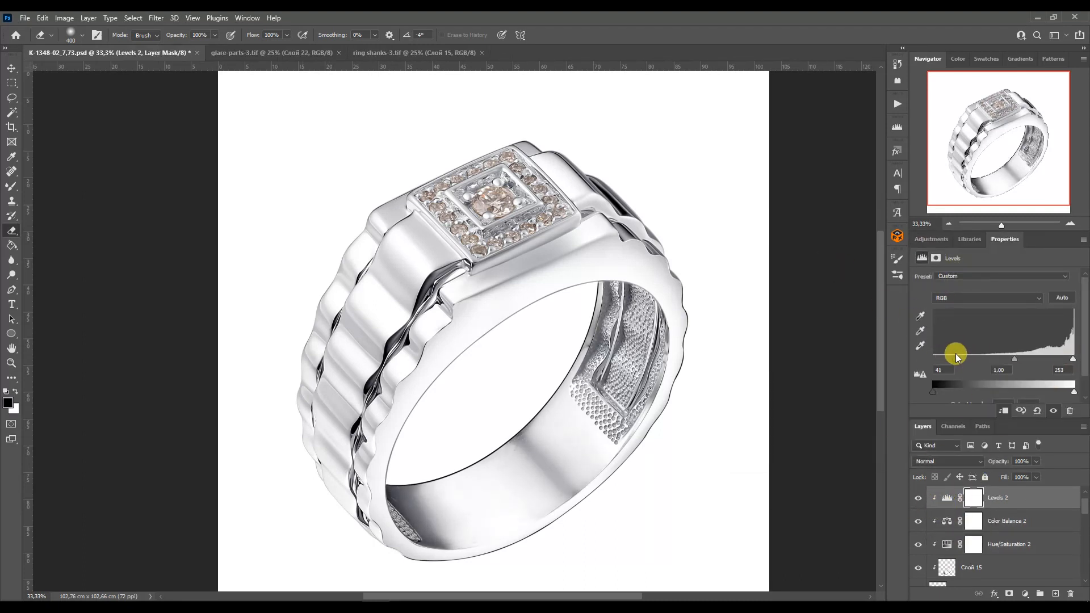
# Run the Blur Metal MAX action on the shank part's layer.
pyautogui.click(947, 567)
pyautogui.click(897, 104)
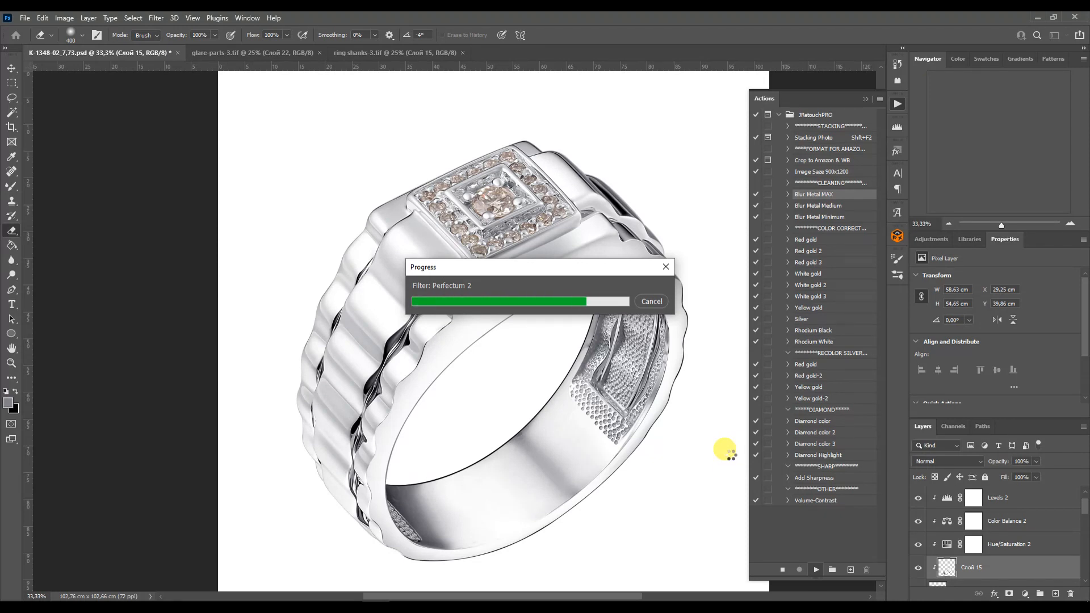
pyautogui.click(866, 98)
# Add a new layer above Levels 2 and draw a thin closed curved path along the inner band's lower edge.
pyautogui.scroll(1, 944, 514)
pyautogui.click(947, 521)
pyautogui.click(1054, 593)
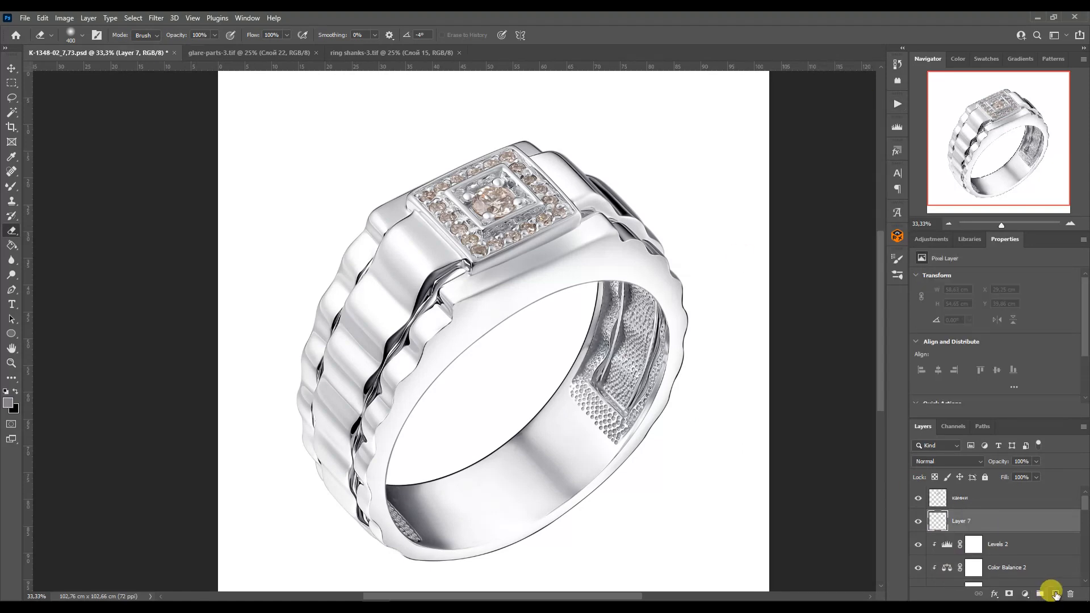
pyautogui.press('p')
pyautogui.hotkey('ctrl', '+')
pyautogui.moveTo(545, 409); pyautogui.dragTo(478, 298)
pyautogui.moveTo(386, 547); pyautogui.dragTo(594, 513)
pyautogui.click(679, 338)
pyautogui.click(589, 450)
pyautogui.moveTo(477, 531); pyautogui.dragTo(463, 544)
pyautogui.keyDown('ctrl'); pyautogui.click(679, 339); pyautogui.keyUp('ctrl')
pyautogui.moveTo(681, 340); pyautogui.dragTo(562, 527)
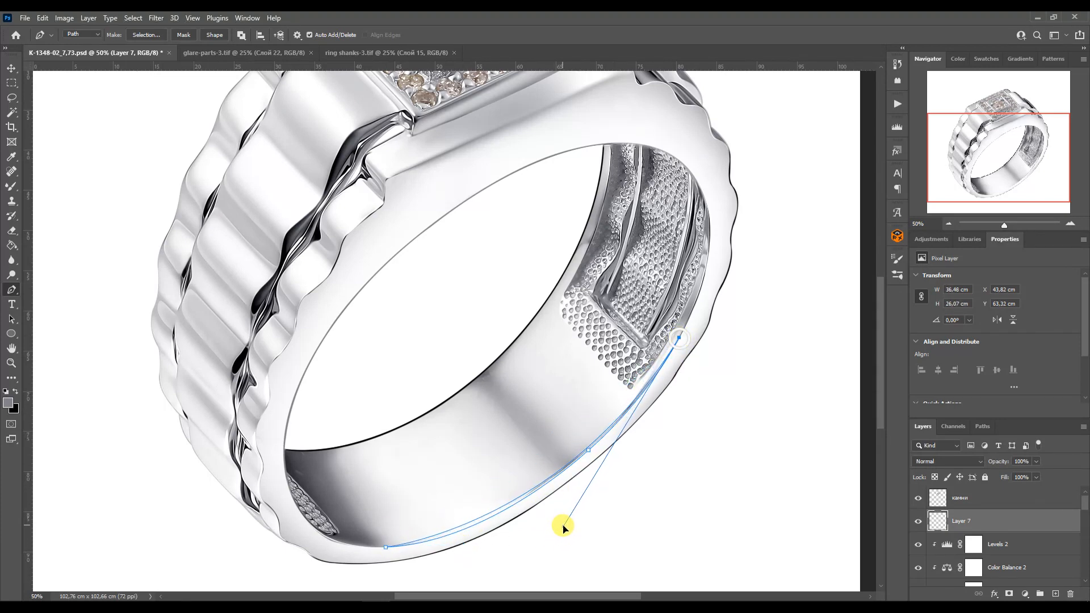
# Load the edge path as a selection, paint it with a sampled dark tone using a 300 px brush, and deselect.
pyautogui.click(982, 426)
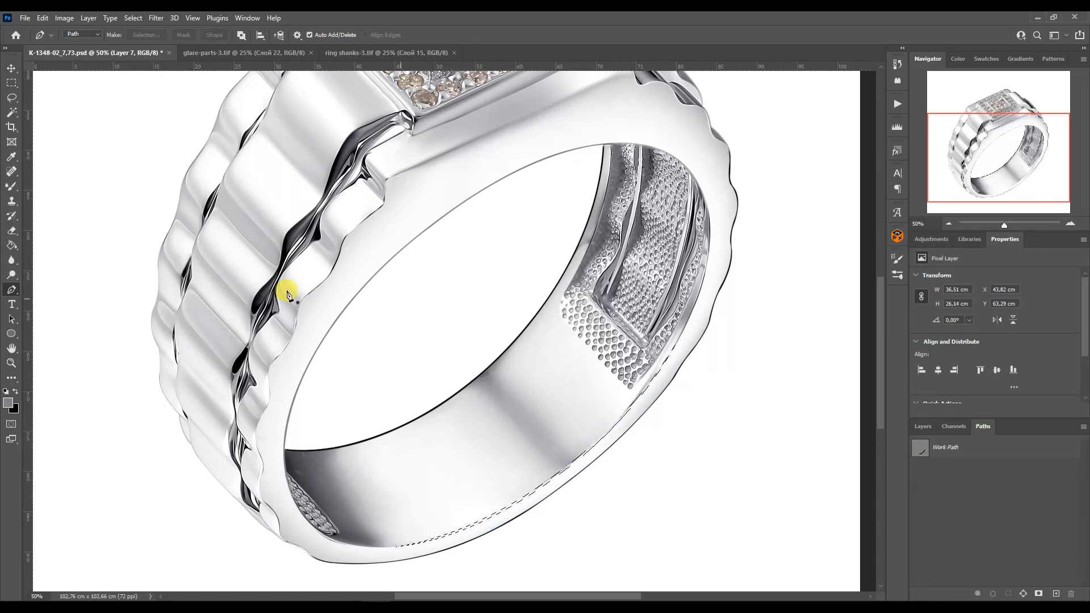
pyautogui.click(11, 185)
pyautogui.keyDown('alt'); pyautogui.click(271, 303); pyautogui.keyUp('alt')
pyautogui.press(']')
pyautogui.press(']')
pyautogui.press(']')
pyautogui.press(']')
pyautogui.press(']')
pyautogui.press(']')
pyautogui.press(']')
pyautogui.press(']')
pyautogui.press(']')
pyautogui.press(']')
pyautogui.press(']')
pyautogui.press(']')
pyautogui.press(']')
pyautogui.press(']')
pyautogui.moveTo(386, 531); pyautogui.dragTo(678, 293)
pyautogui.hotkey('ctrl', 'd')
pyautogui.moveTo(997, 178); pyautogui.dragTo(989, 137)
pyautogui.click(922, 426)
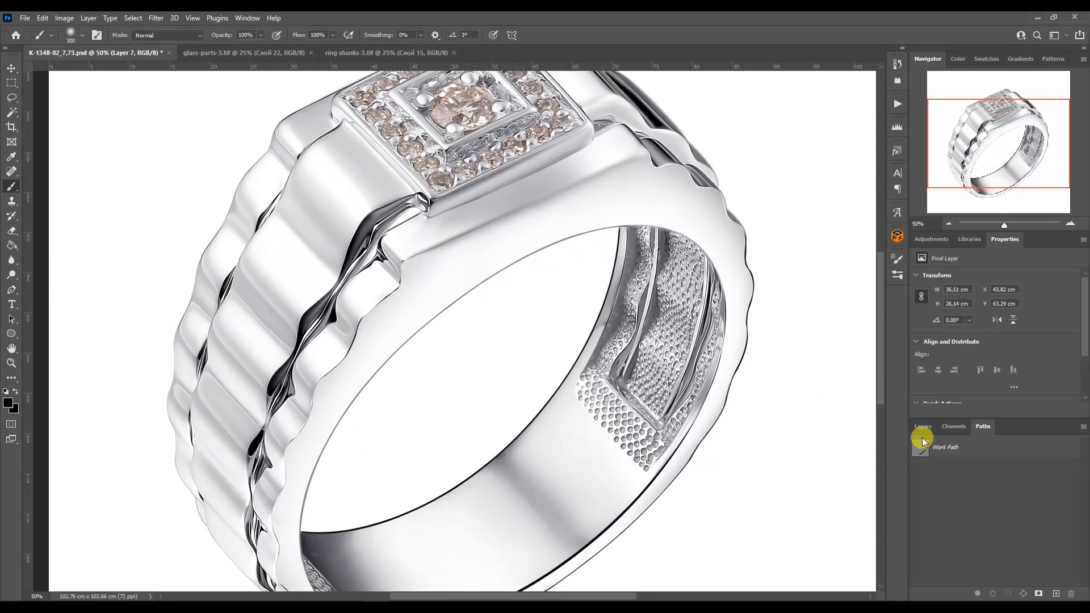
pyautogui.click(949, 224)
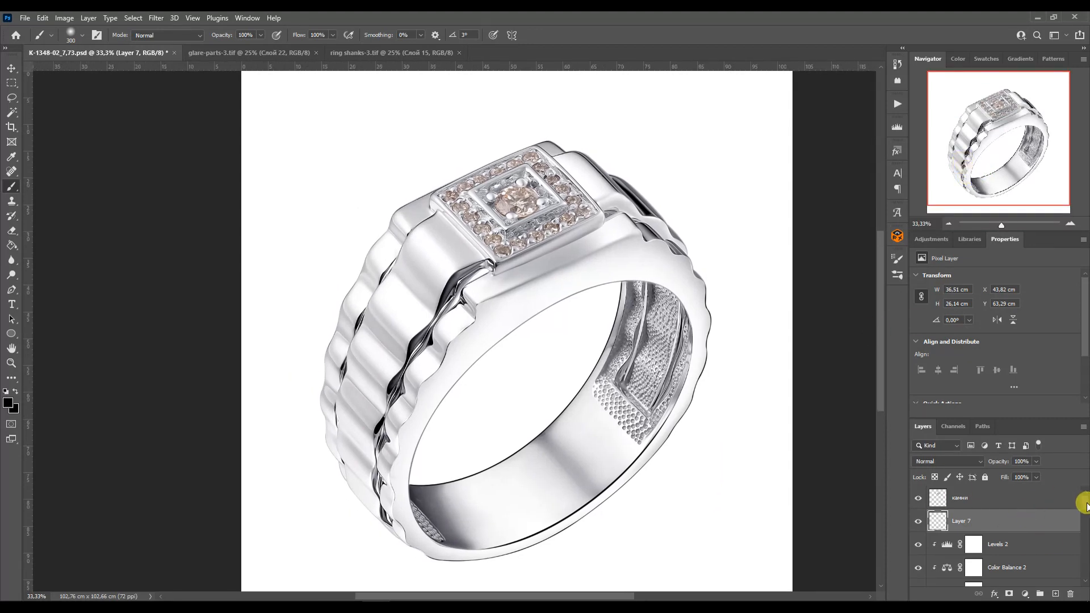
# On the Color Balance 1 copy 2 layer, outline the uppermost outer link's facet with the Pen tool and load it as a selection.
pyautogui.click(13, 69)
pyautogui.click(430, 222)
pyautogui.press('p')
pyautogui.hotkey('ctrl', '1')
pyautogui.moveTo(1001, 138); pyautogui.dragTo(969, 116)
pyautogui.click(615, 195)
pyautogui.moveTo(598, 237); pyautogui.dragTo(598, 200)
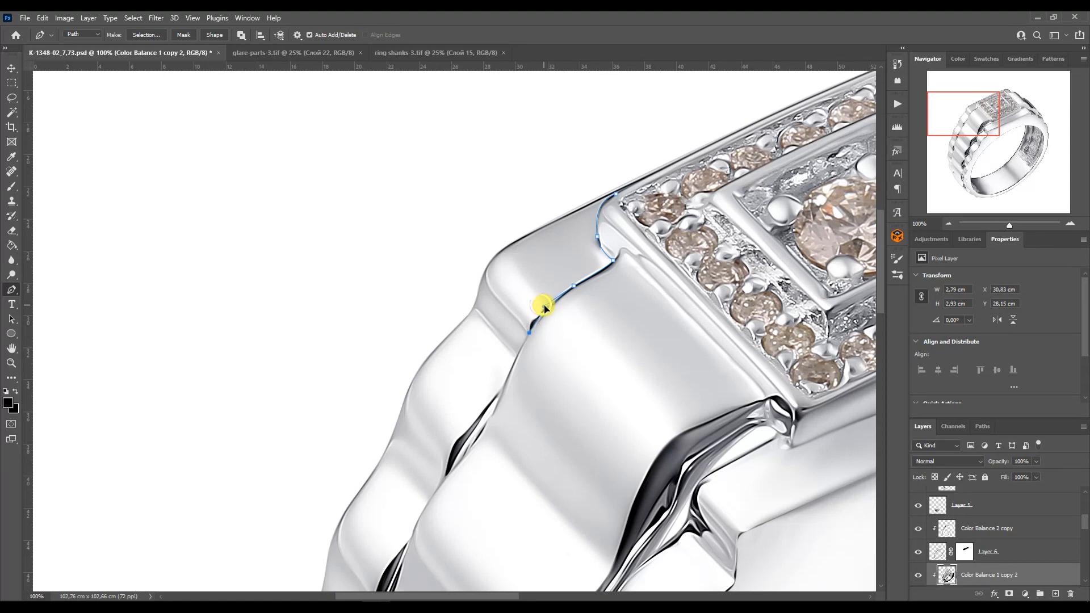
pyautogui.moveTo(490, 285); pyautogui.dragTo(533, 228)
pyautogui.click(616, 194)
pyautogui.click(982, 427)
pyautogui.hotkey('ctrl', 'Return')
# Paint the selected facet with a sampled white tone on a new layer using a 150 px brush, and deselect.
pyautogui.rightClick(12, 186)
pyautogui.click(48, 221)
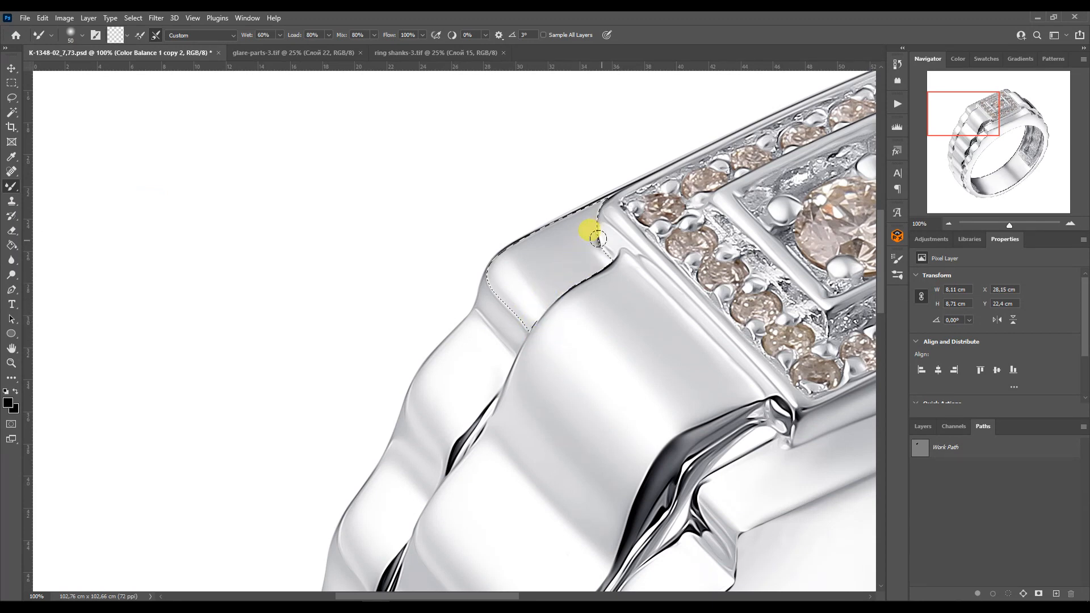
pyautogui.rightClick(12, 186)
pyautogui.click(48, 187)
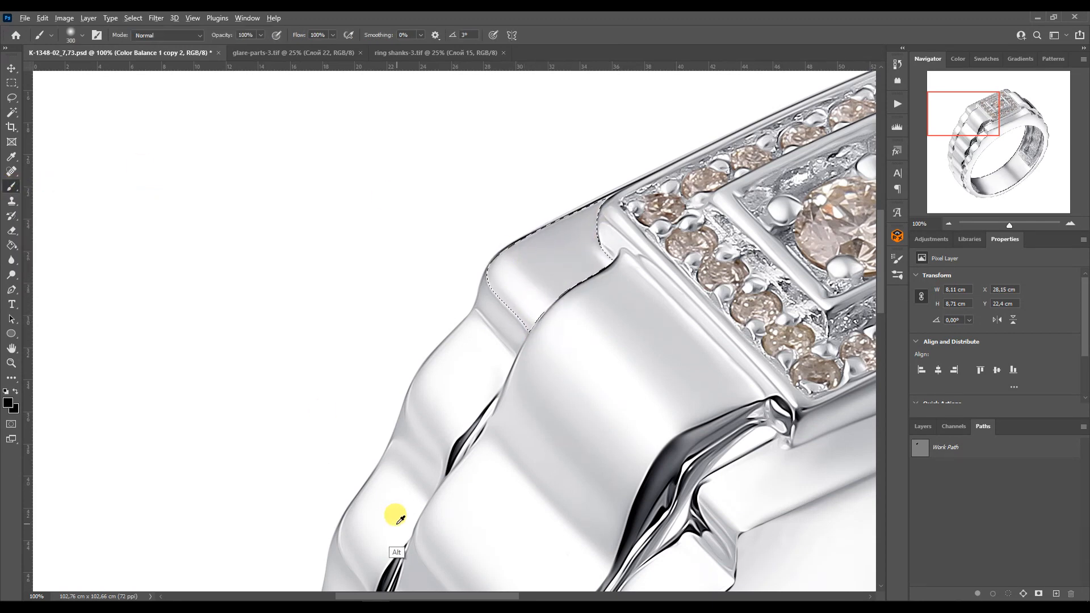
pyautogui.keyDown('alt'); pyautogui.click(390, 499); pyautogui.keyUp('alt')
pyautogui.click(922, 426)
pyautogui.click(1055, 593)
pyautogui.press('[')
pyautogui.press('[')
pyautogui.press('[')
pyautogui.press('[')
pyautogui.moveTo(511, 229)
pyautogui.mouseDown()
pyautogui.moveTo(533, 236)
pyautogui.moveTo(514, 212)
pyautogui.moveTo(532, 239)
pyautogui.mouseUp()
pyautogui.hotkey('ctrl', 'd')
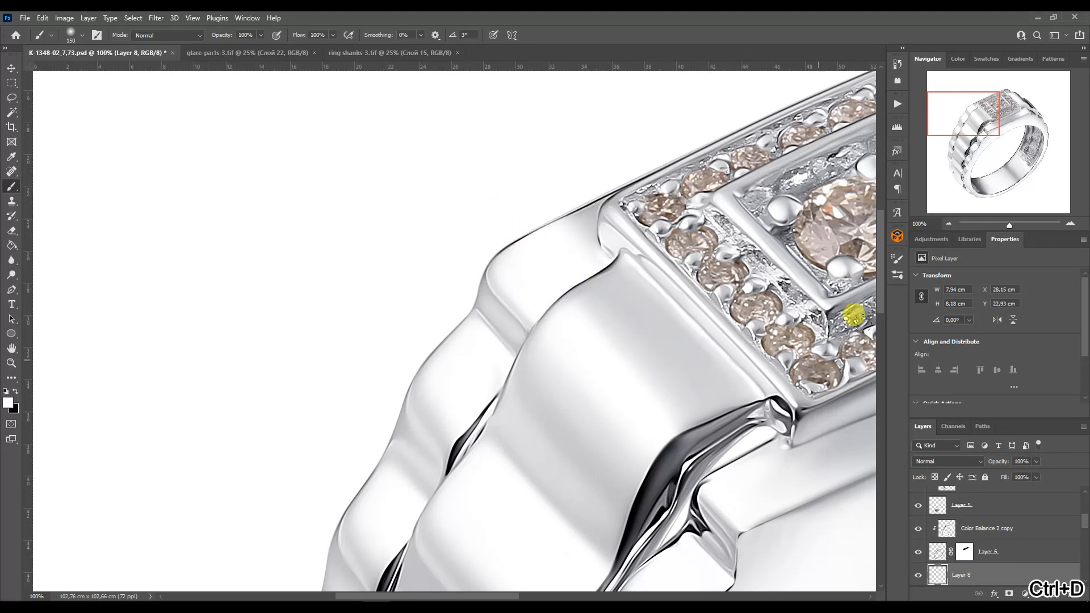
# Select the камни stones layer, and open diamond.tif from the stones/diamond folder.
pyautogui.click(948, 224)
pyautogui.click(948, 223)
pyautogui.click(948, 223)
pyautogui.moveTo(980, 144); pyautogui.dragTo(960, 151)
pyautogui.press('v')
pyautogui.click(549, 199)
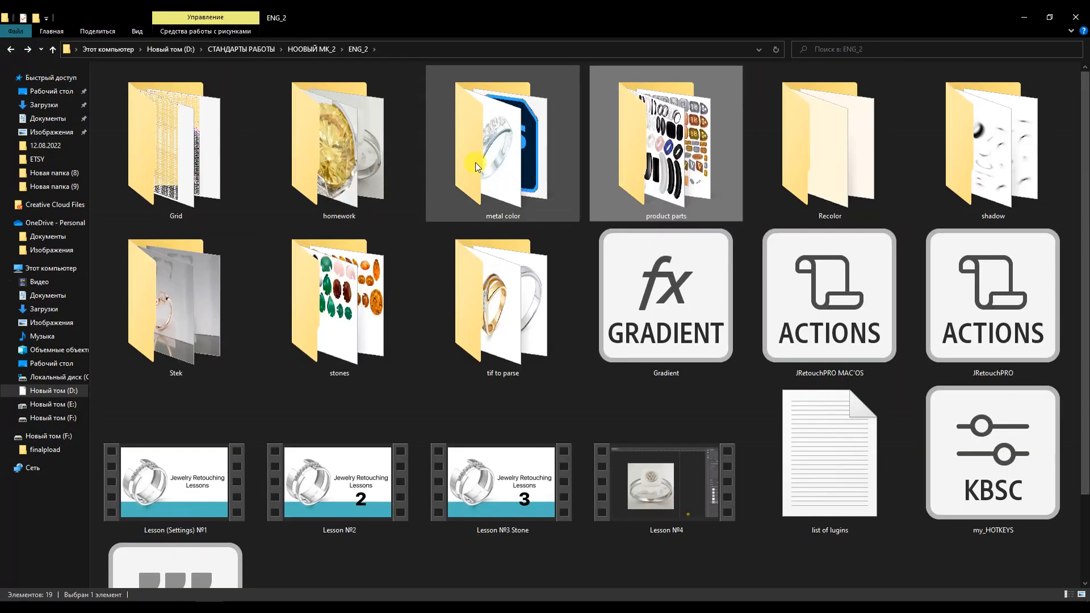
pyautogui.doubleClick(475, 162)
pyautogui.doubleClick(324, 146)
pyautogui.click(836, 151)
pyautogui.moveTo(837, 152); pyautogui.dragTo(692, 55)
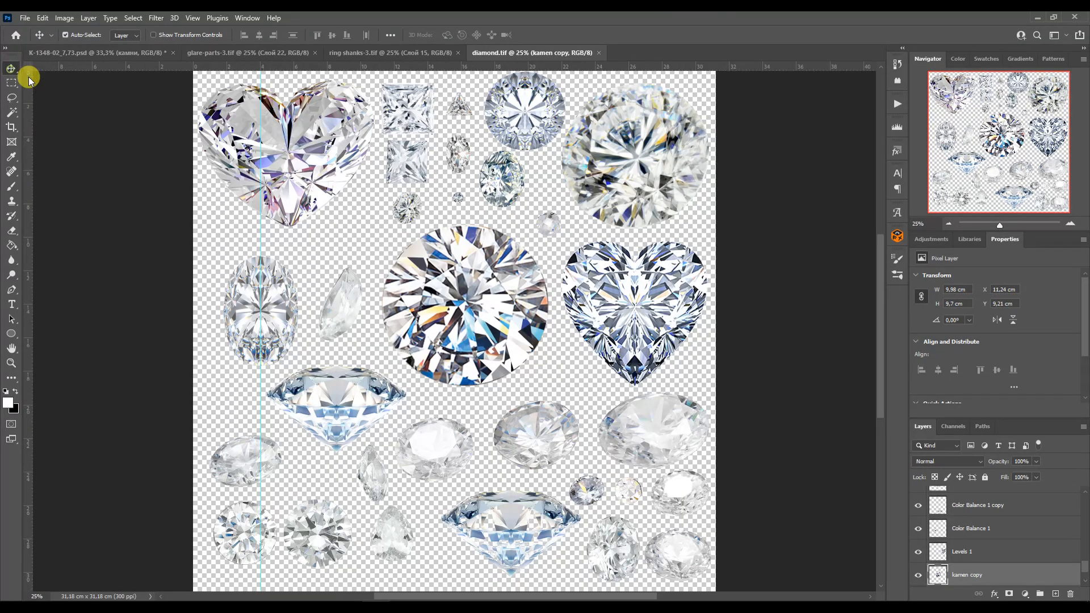
# Place the small round diamond over the ring's centre stone, scaled to 55.12% and rotated -19.30°, and clip it to the stones layer.
pyautogui.moveTo(674, 555); pyautogui.dragTo(591, 243)
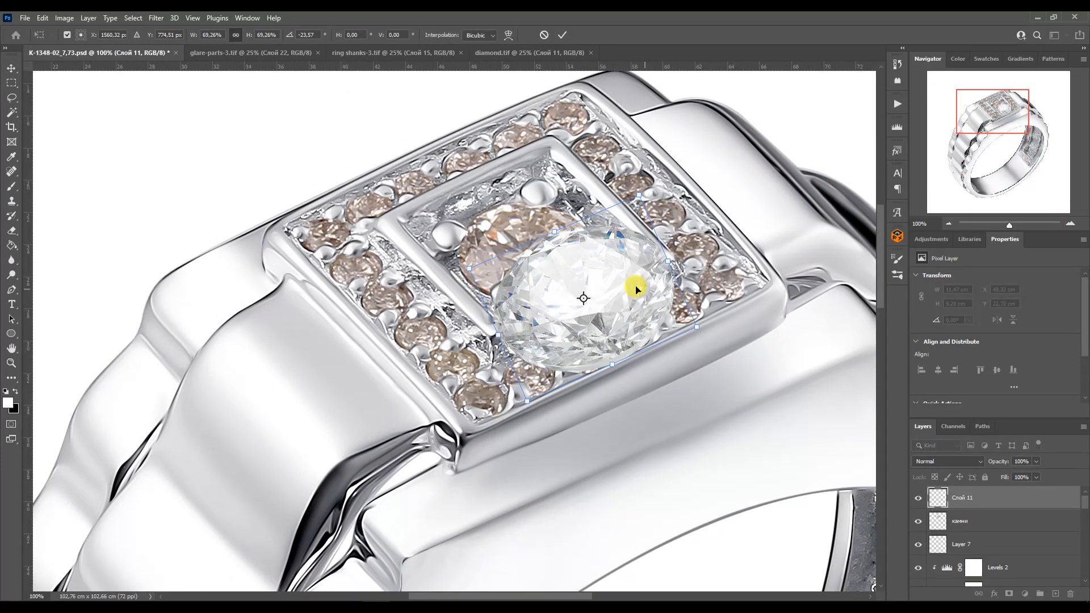
pyautogui.moveTo(635, 288); pyautogui.dragTo(597, 277)
pyautogui.moveTo(679, 315); pyautogui.dragTo(676, 327)
pyautogui.moveTo(587, 260); pyautogui.dragTo(574, 237)
pyautogui.moveTo(557, 332); pyautogui.dragTo(546, 297)
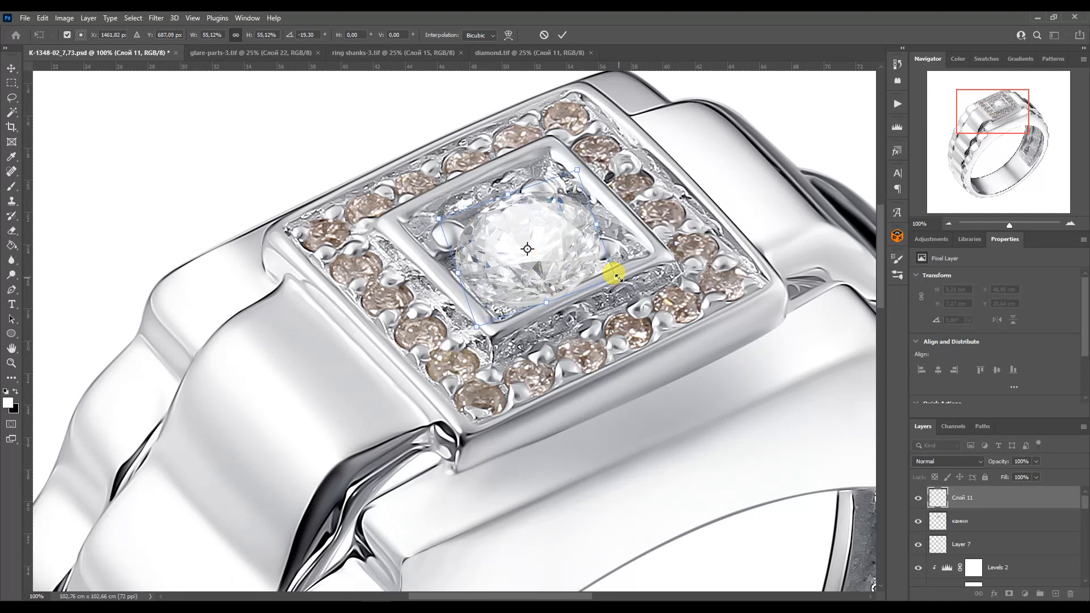
pyautogui.press('Return')
pyautogui.keyDown('alt'); pyautogui.click(950, 509); pyautogui.keyUp('alt')
# Distort the clipped centre diamond to fit the outline and perspective of the centre stone.
pyautogui.hotkey('ctrl', 't')
pyautogui.moveTo(602, 192); pyautogui.dragTo(601, 197)
pyautogui.keyDown('ctrl'); pyautogui.moveTo(597, 250); pyautogui.dragTo(596, 253); pyautogui.keyUp('ctrl')
pyautogui.keyDown('ctrl'); pyautogui.rightClick(524, 194); pyautogui.keyUp('ctrl')
pyautogui.keyDown('ctrl'); pyautogui.moveTo(512, 198); pyautogui.dragTo(521, 197); pyautogui.keyUp('ctrl')
pyautogui.moveTo(514, 205); pyautogui.dragTo(594, 258)
pyautogui.press('Return')
# Copy the centre diamond, shrink it to side-stone size, and place copies along the upper row and down to the far side's middle stone.
pyautogui.moveTo(529, 253); pyautogui.dragTo(334, 269)
pyautogui.hotkey('ctrl', 't')
pyautogui.moveTo(405, 321); pyautogui.dragTo(555, 137)
pyautogui.press('Return')
pyautogui.moveTo(538, 174); pyautogui.dragTo(683, 222)
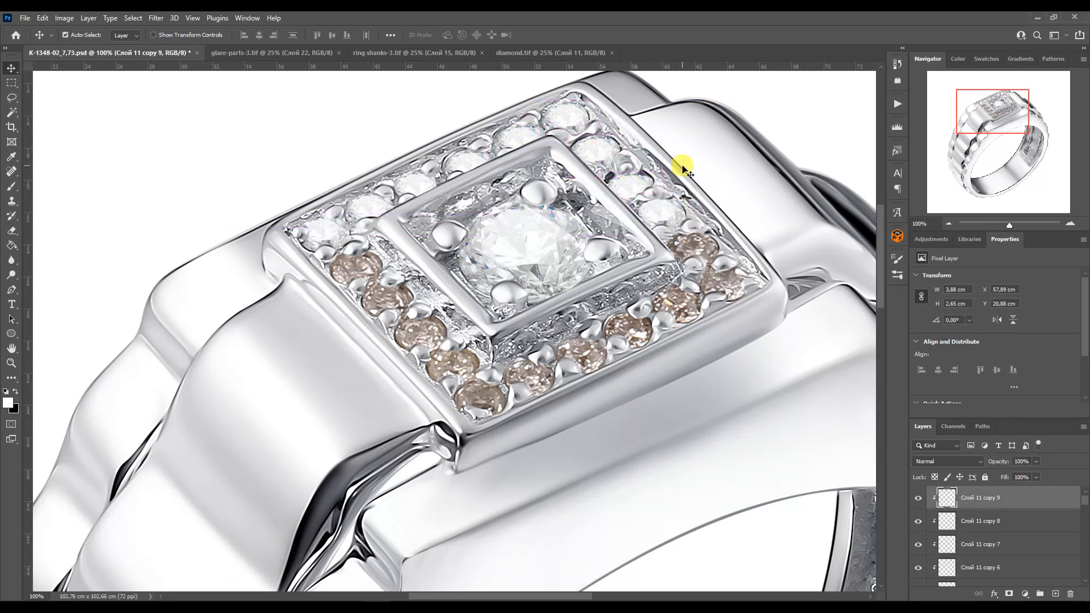
# Place two more diamond copies over the last brown stones at the lower end of the far side, nudging them into alignment.
pyautogui.click(625, 187)
pyautogui.hotkey('ctrl', 't')
pyautogui.moveTo(665, 217); pyautogui.dragTo(750, 284)
pyautogui.click(672, 207)
pyautogui.press('Down')
pyautogui.press('Down')
pyautogui.press('Down')
pyautogui.press('Down')
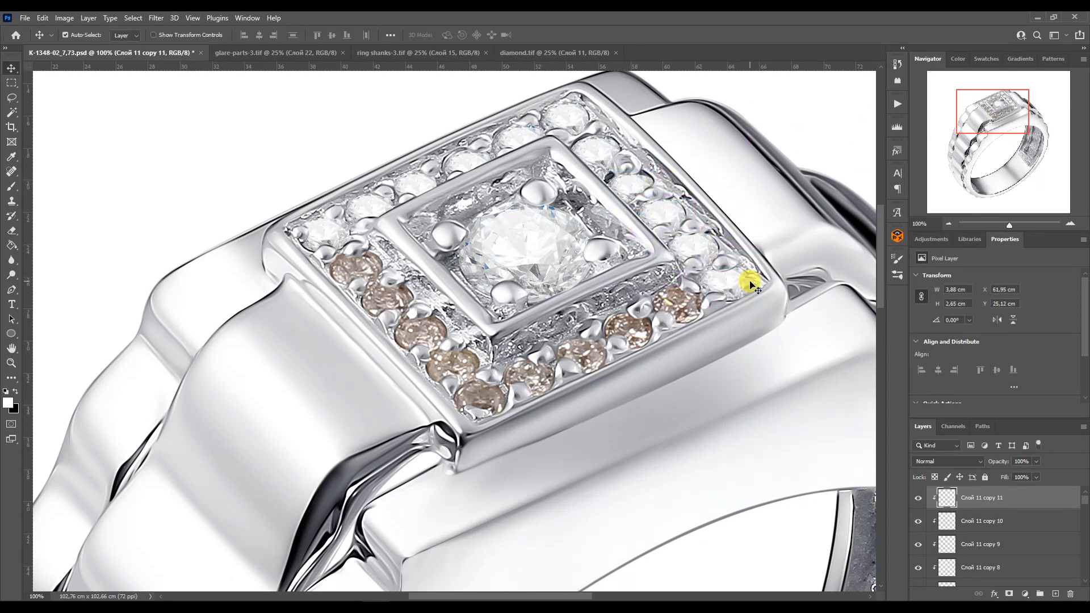
# Copy the corner diamond down the near side, covering its brown stones except the bottom corner one.
pyautogui.moveTo(321, 228); pyautogui.dragTo(354, 264)
pyautogui.moveTo(355, 267); pyautogui.dragTo(383, 296)
pyautogui.moveTo(386, 298); pyautogui.dragTo(455, 360)
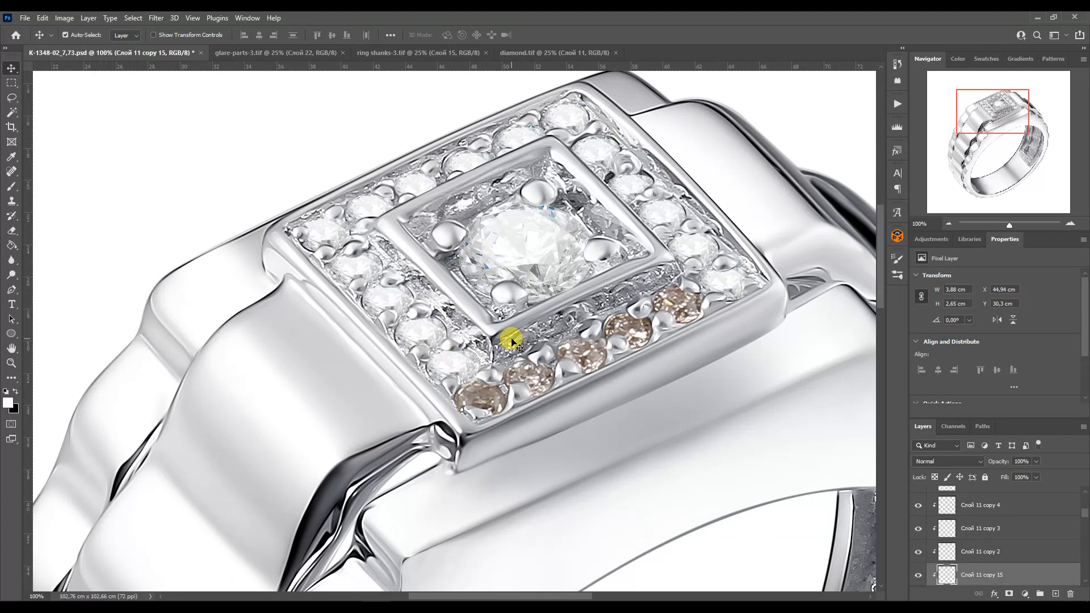
# Cover the remaining brown stones along the lower row with diamond copies, transforming the last one to fit.
pyautogui.moveTo(435, 377); pyautogui.dragTo(655, 330)
pyautogui.hotkey('ctrl', 't')
pyautogui.moveTo(606, 332); pyautogui.dragTo(706, 316)
pyautogui.press('Return')
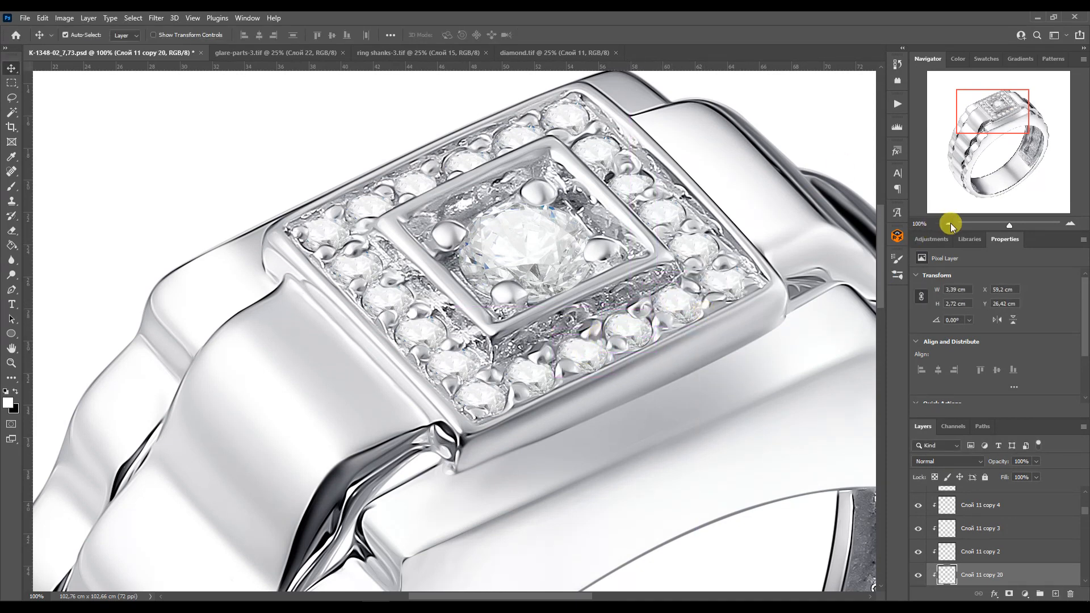
# Group all ring layers down to Layer 3, duplicate the group, merge the duplicate, and hide the original group.
pyautogui.click(950, 224)
pyautogui.click(949, 224)
pyautogui.click(949, 224)
pyautogui.click(949, 223)
pyautogui.click(949, 223)
pyautogui.moveTo(1084, 514); pyautogui.dragTo(1085, 558)
pyautogui.keyDown('shift'); pyautogui.click(1035, 560); pyautogui.keyUp('shift')
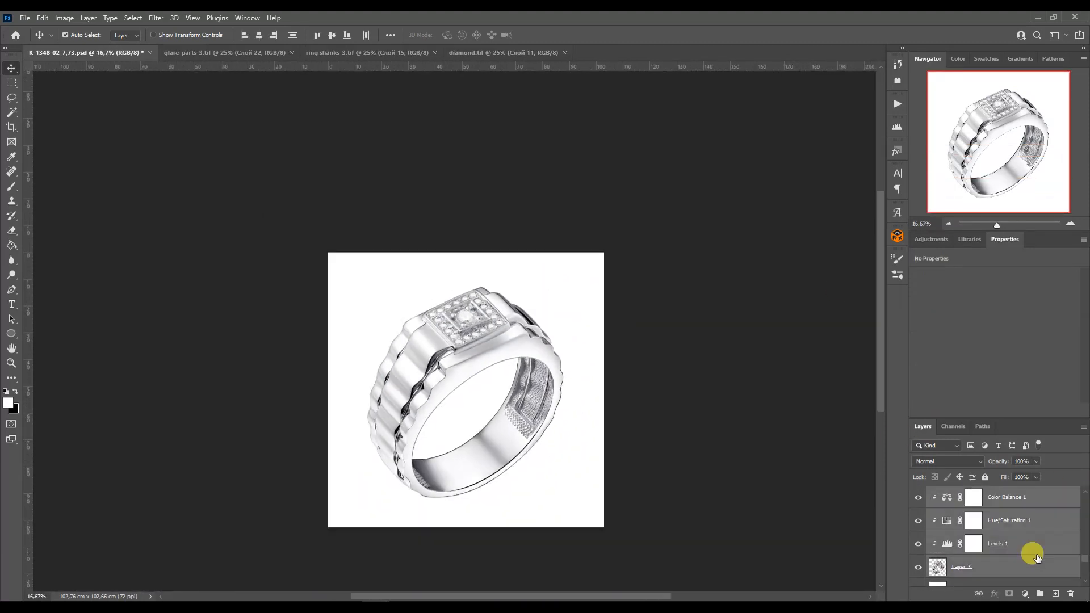
pyautogui.hotkey('ctrl', 'g')
pyautogui.hotkey('ctrl', 'j')
pyautogui.hotkey('ctrl', 'e')
pyautogui.click(918, 516)
# Add vertical and horizontal guides through the canvas centre, and centre the merged ring on them.
pyautogui.click(942, 535)
pyautogui.moveTo(28, 204); pyautogui.dragTo(466, 299)
pyautogui.moveTo(544, 66); pyautogui.dragTo(592, 390)
pyautogui.click(965, 497)
pyautogui.hotkey('ctrl', 't')
pyautogui.moveTo(524, 430)
pyautogui.mouseDown()
pyautogui.moveTo(533, 428)
pyautogui.moveTo(523, 425)
pyautogui.mouseUp()
pyautogui.press('Return')
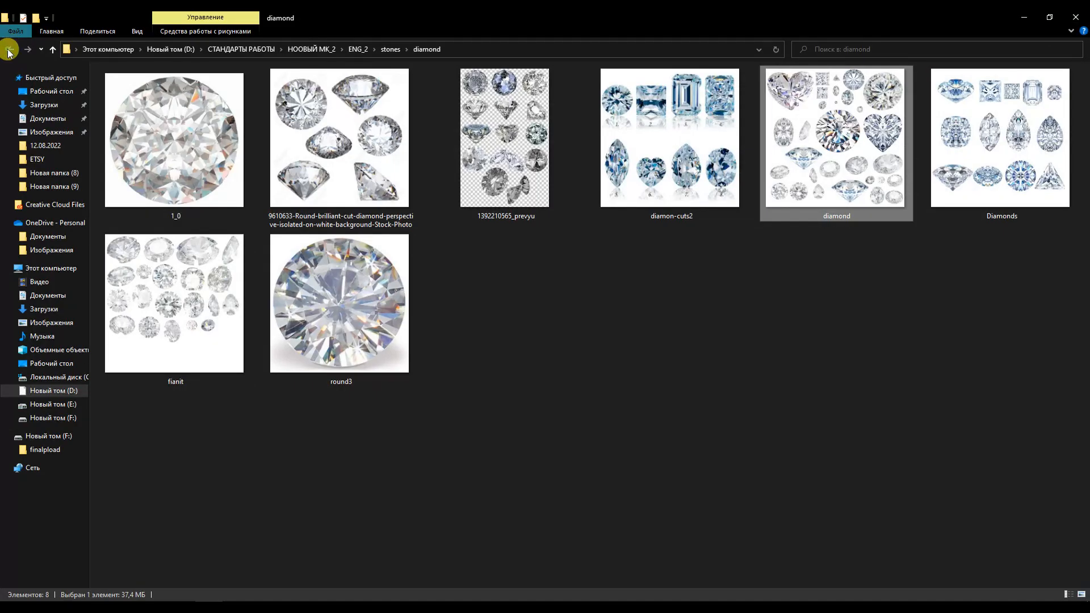
# Open shadow.tif from the shadow folder, bring its shadow under the ring, and order that layer below the ring group.
pyautogui.click(9, 53)
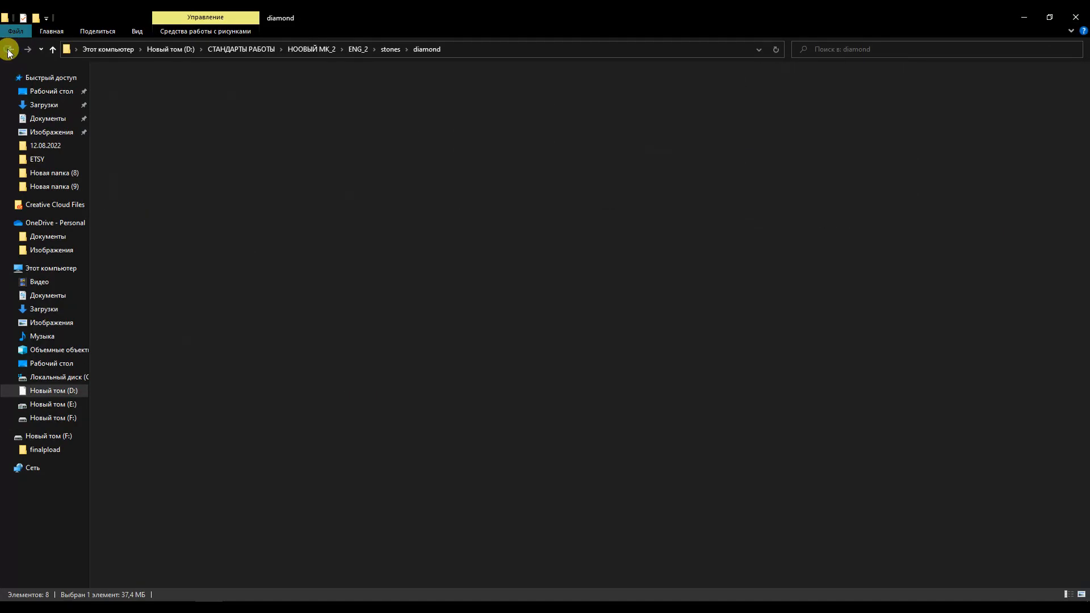
pyautogui.doubleClick(450, 350)
pyautogui.moveTo(314, 97); pyautogui.dragTo(717, 49)
pyautogui.moveTo(587, 288); pyautogui.dragTo(457, 402)
pyautogui.moveTo(511, 483); pyautogui.dragTo(480, 486)
pyautogui.moveTo(965, 498); pyautogui.dragTo(934, 544)
# Scale the shadow to 147.99% and position it beneath the ring's lower edge.
pyautogui.hotkey('ctrl', 't')
pyautogui.moveTo(561, 493); pyautogui.dragTo(566, 478)
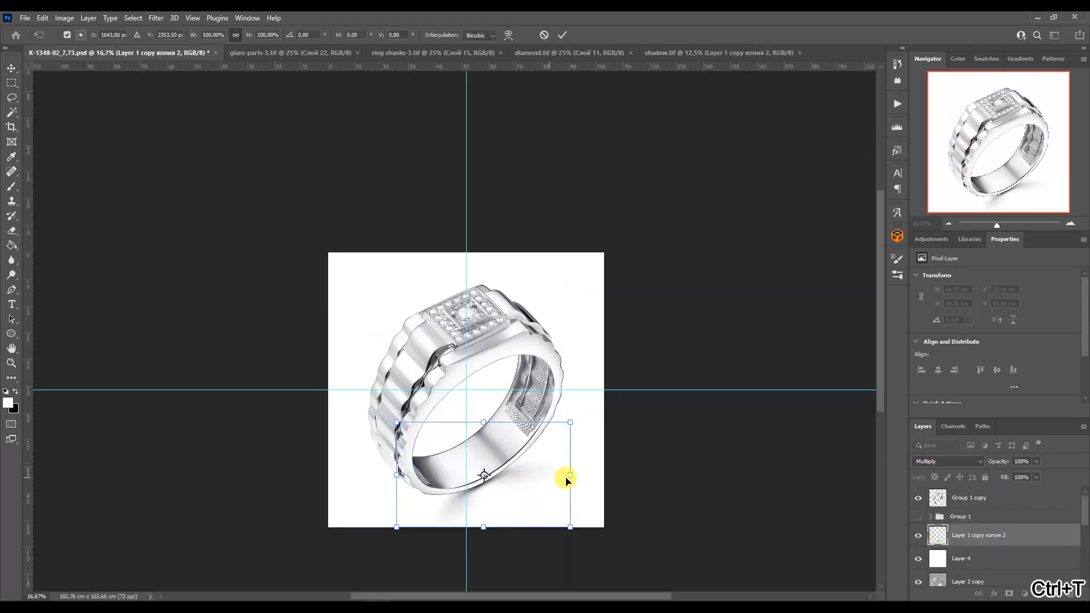
pyautogui.keyDown('alt'); pyautogui.moveTo(570, 526); pyautogui.dragTo(607, 550); pyautogui.keyUp('alt')
pyautogui.moveTo(519, 501); pyautogui.dragTo(525, 495)
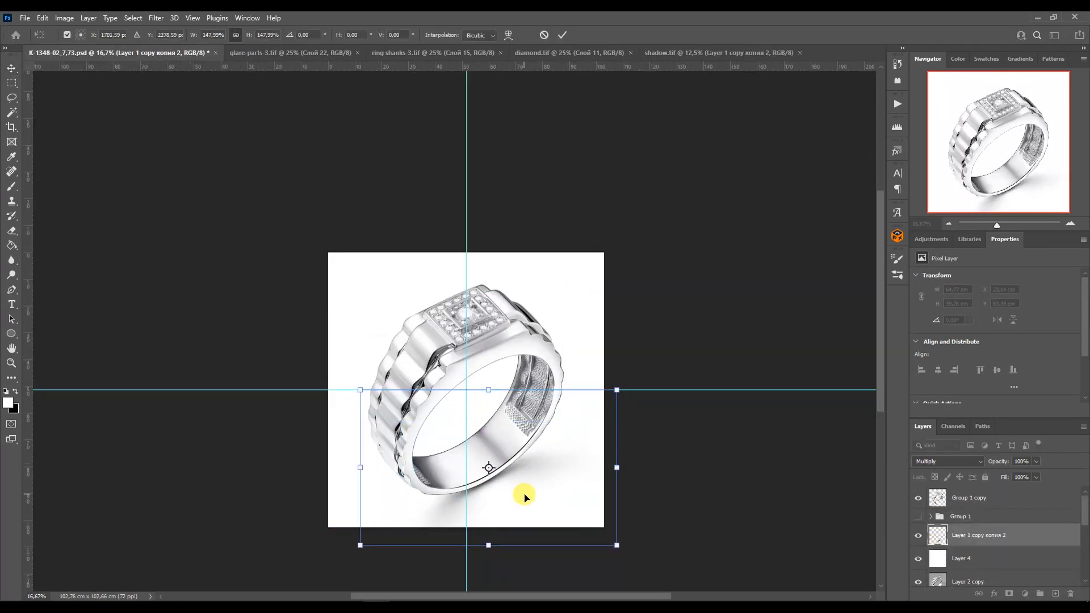
pyautogui.press('Return')
pyautogui.click(1070, 223)
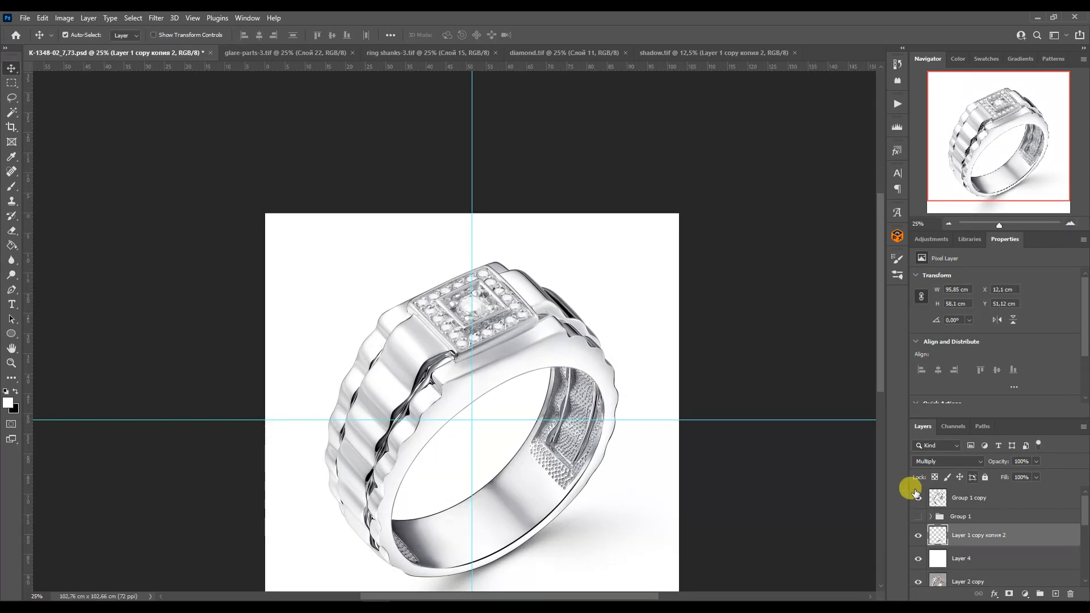
# Group the merged ring, hidden ring group, shadow and white background layers together.
pyautogui.click(970, 498)
pyautogui.keyDown('shift'); pyautogui.click(973, 557); pyautogui.keyUp('shift')
pyautogui.hotkey('ctrl', 'g')
# Compare the retouched ring with the original photo by toggling the retouched group's visibility.
pyautogui.moveTo(917, 508)
pyautogui.mouseDown()
pyautogui.moveTo(918, 558)
pyautogui.moveTo(965, 574)
pyautogui.moveTo(915, 489)
pyautogui.moveTo(921, 496)
pyautogui.mouseUp()
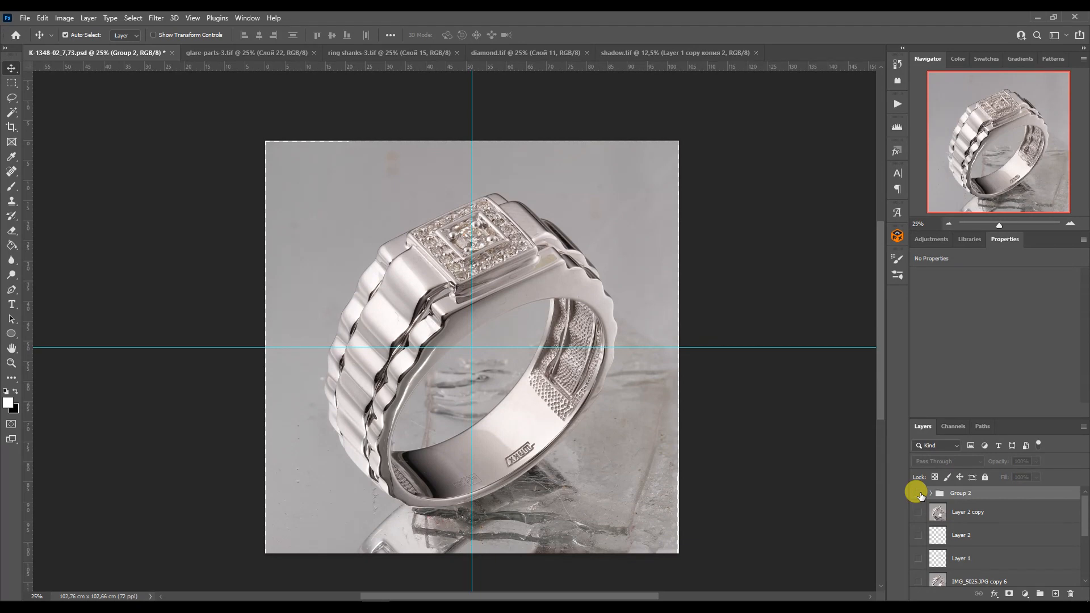
pyautogui.click(1071, 223)
pyautogui.click(919, 493)
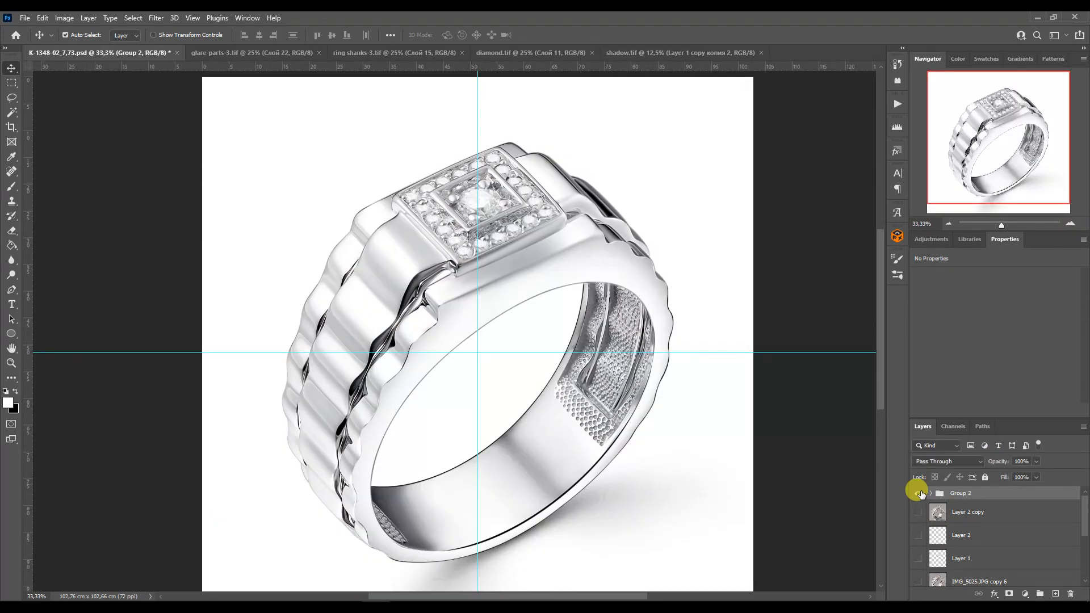
pyautogui.click(920, 494)
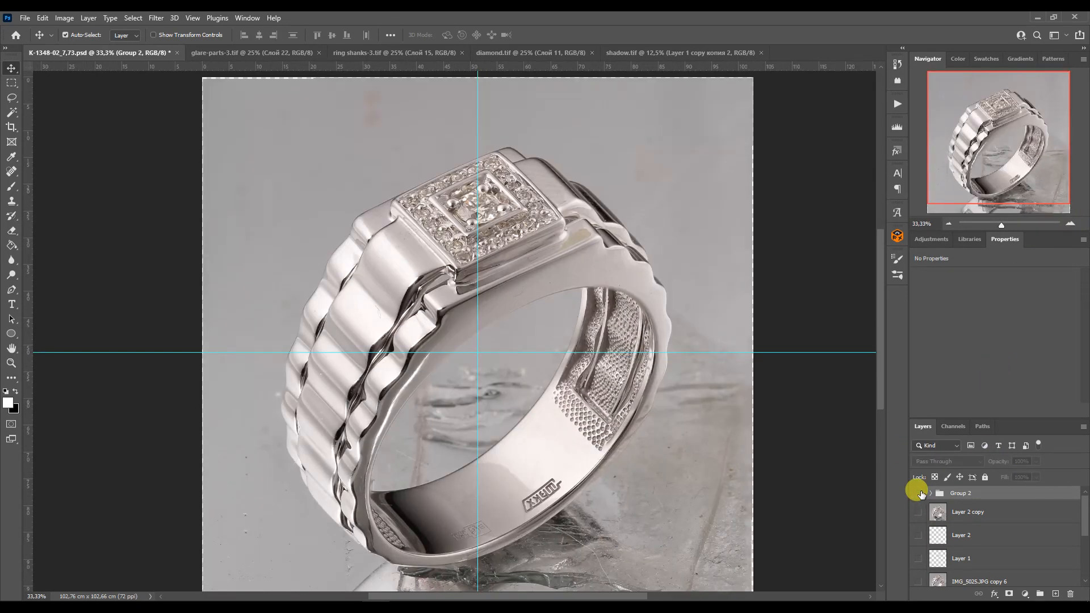
pyautogui.click(919, 493)
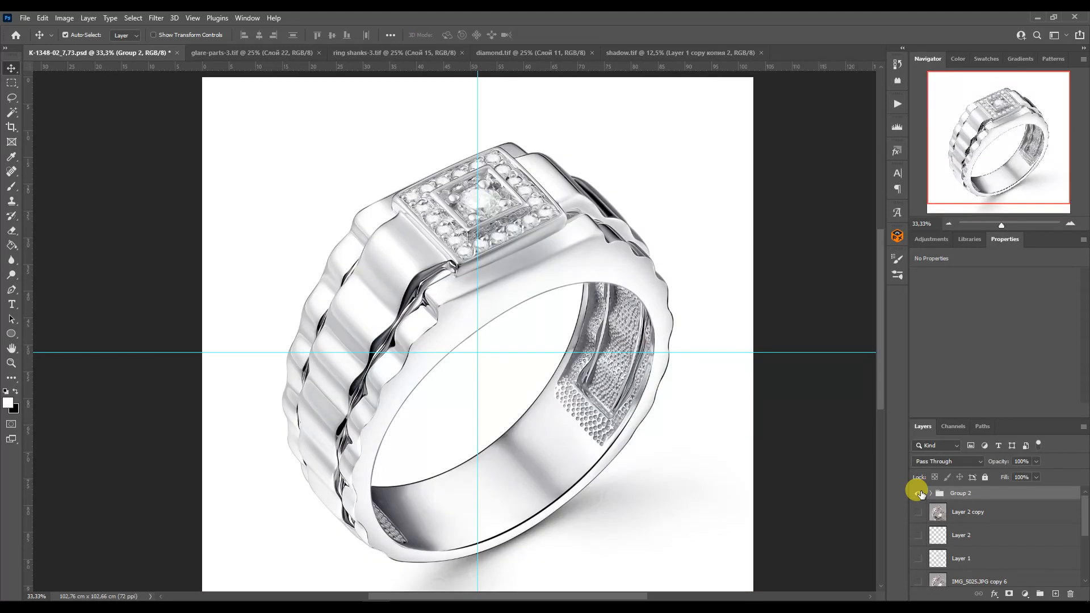
pyautogui.click(920, 493)
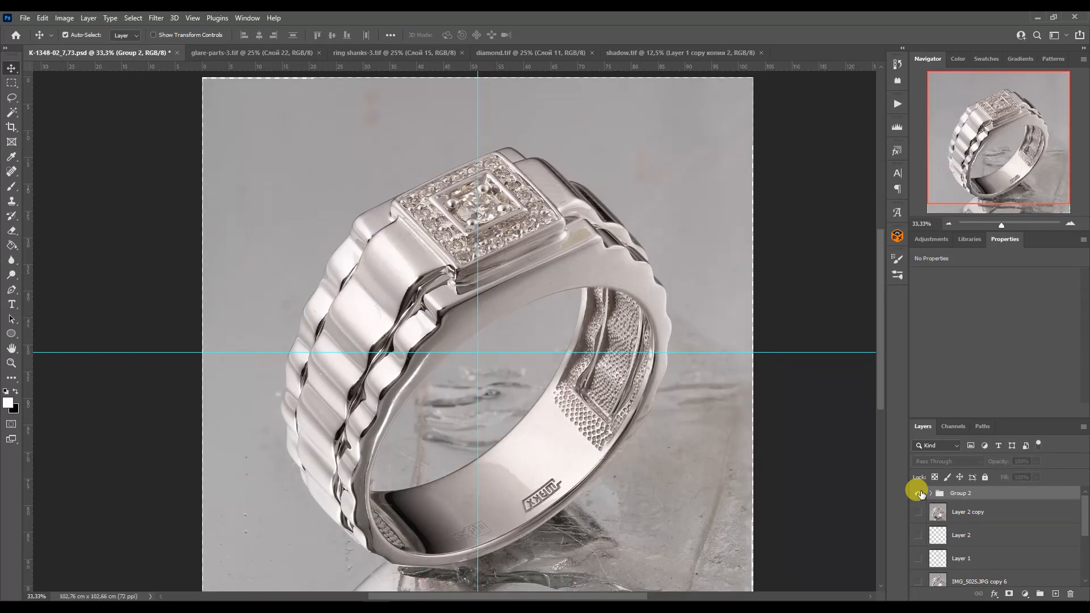